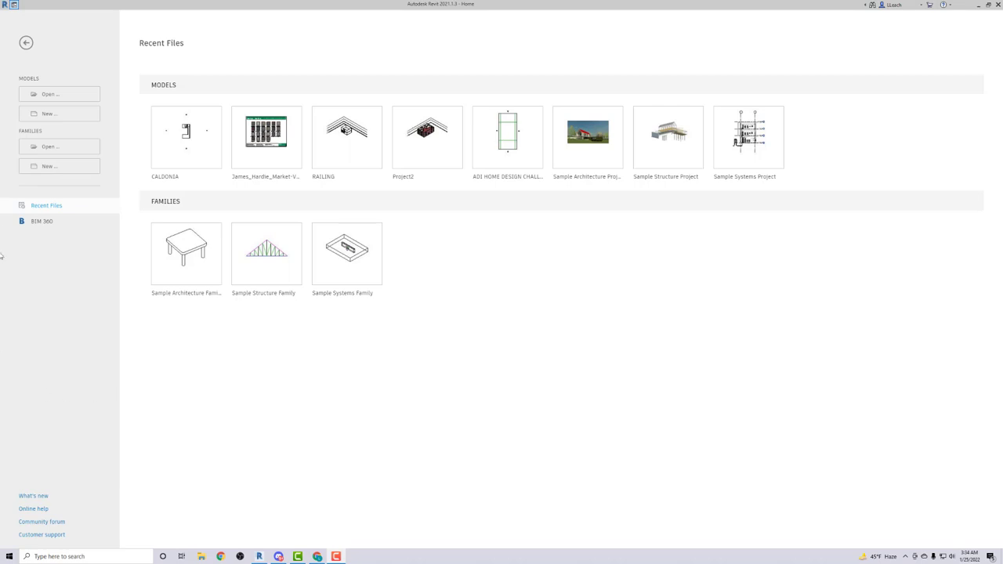
Step: Create a new project from the Residential-Default template
click(47, 115)
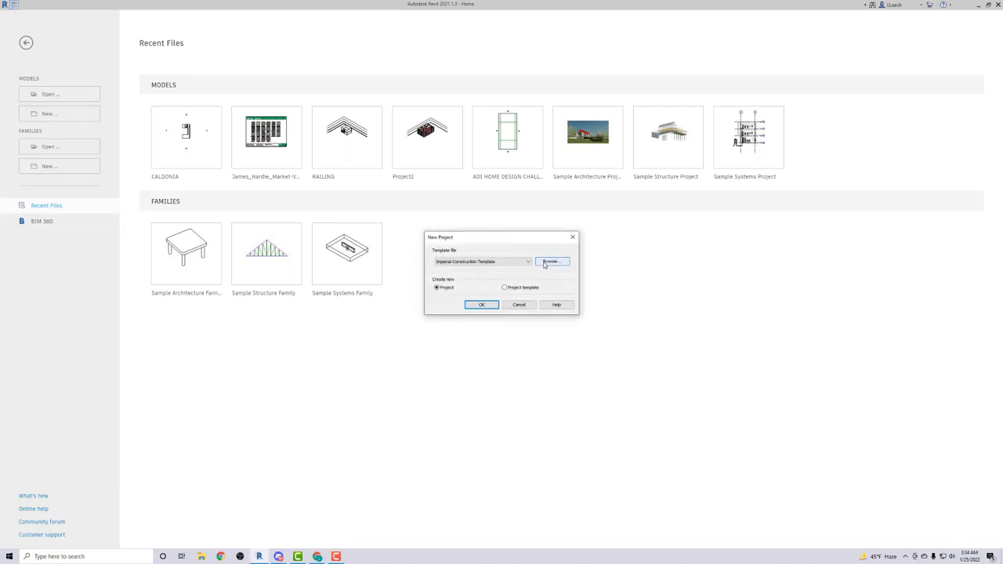
click(549, 261)
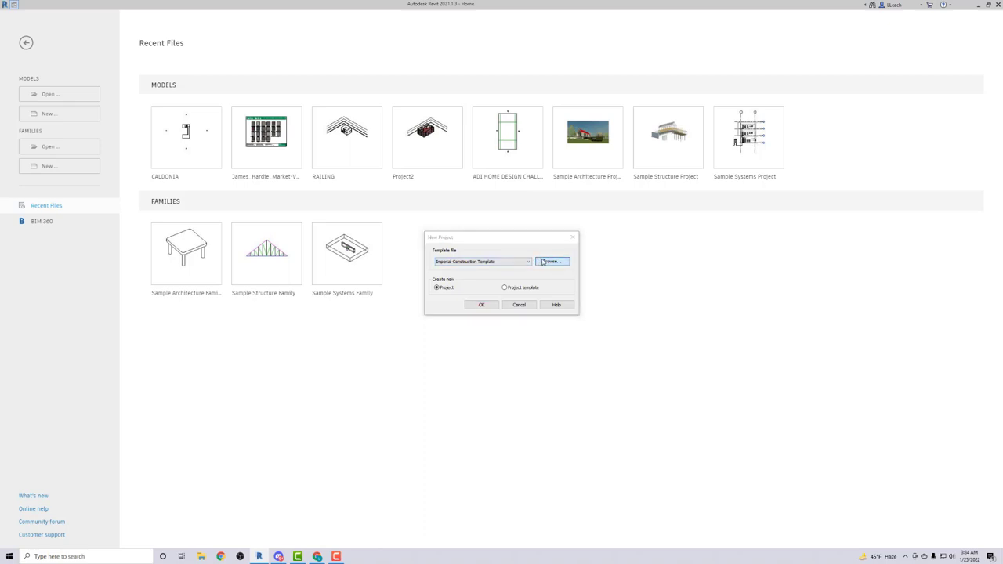
click(435, 291)
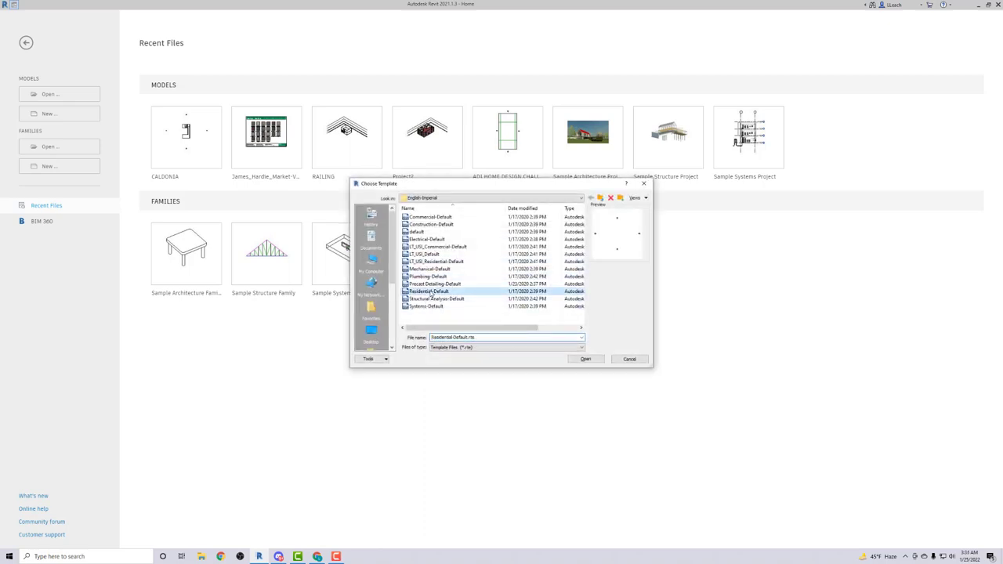
click(585, 360)
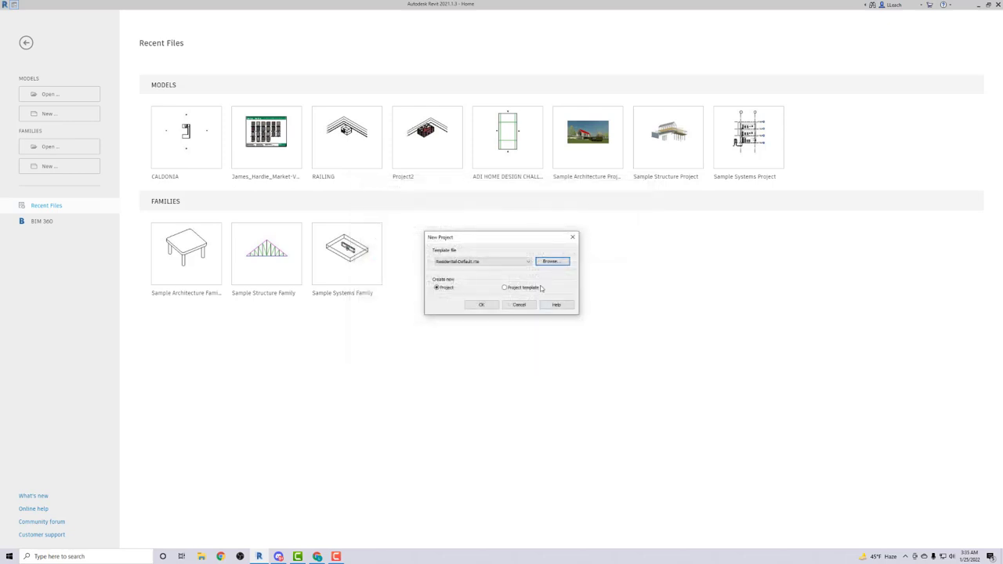
click(481, 305)
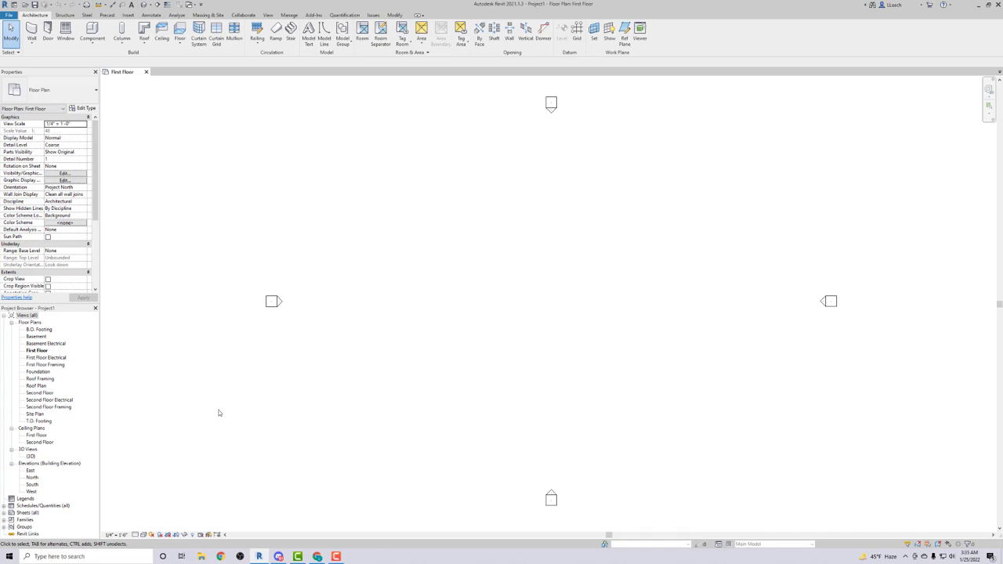
Step: Open the South elevation and delete the Basement level together with its associated views
double_click(32, 484)
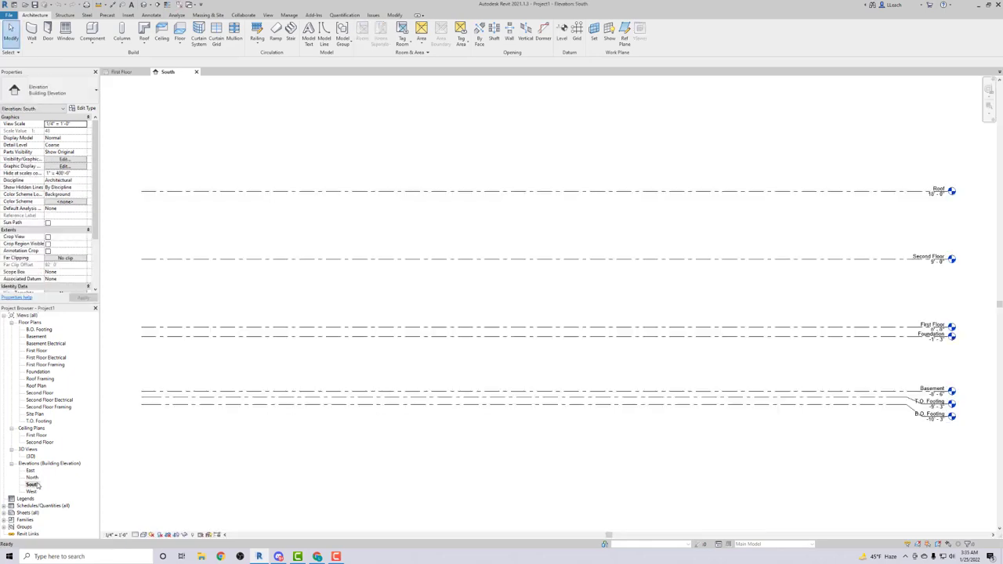
middle_drag(880, 238, 732, 209)
scroll(799, 229, up, 2)
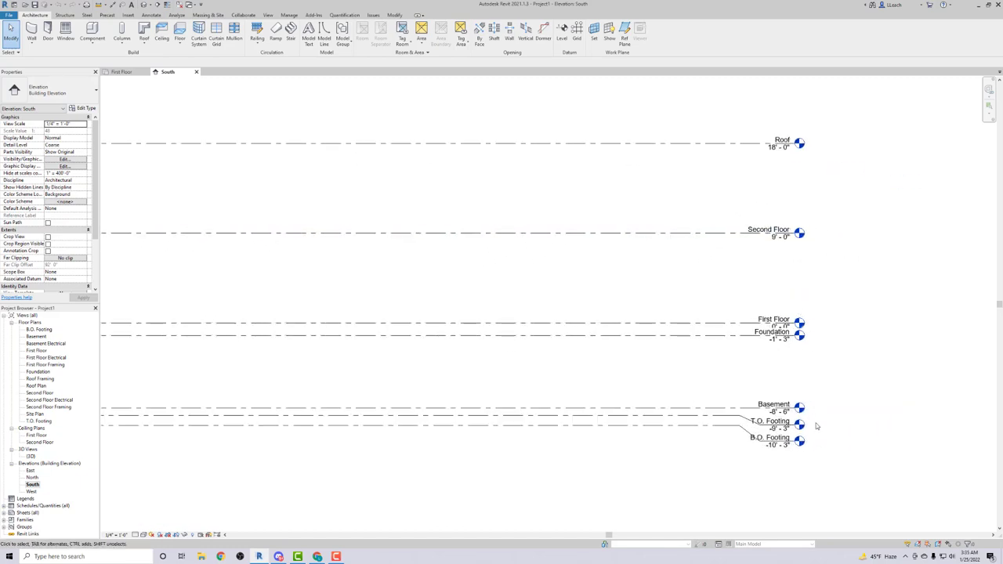
click(740, 408)
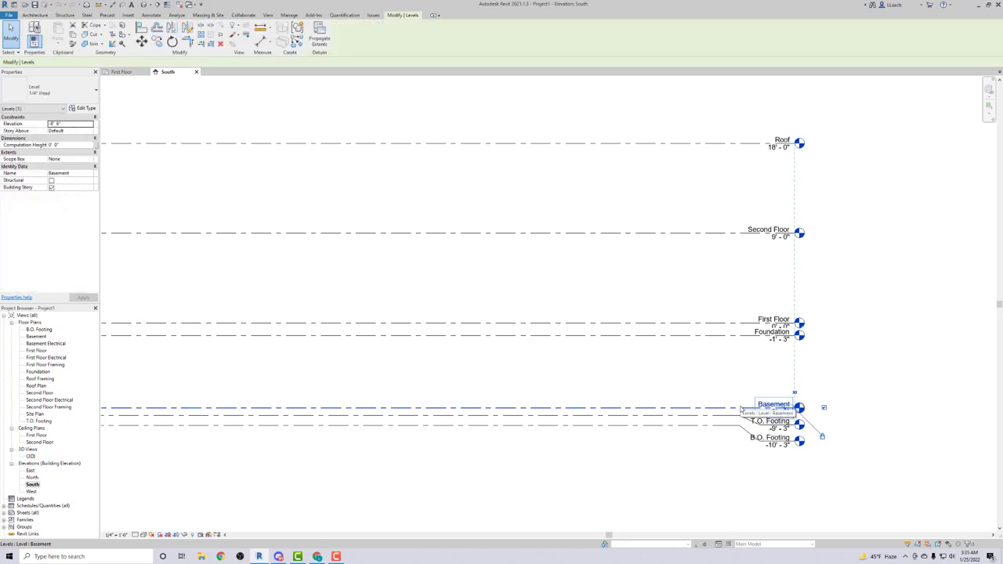
key(Delete)
click(530, 304)
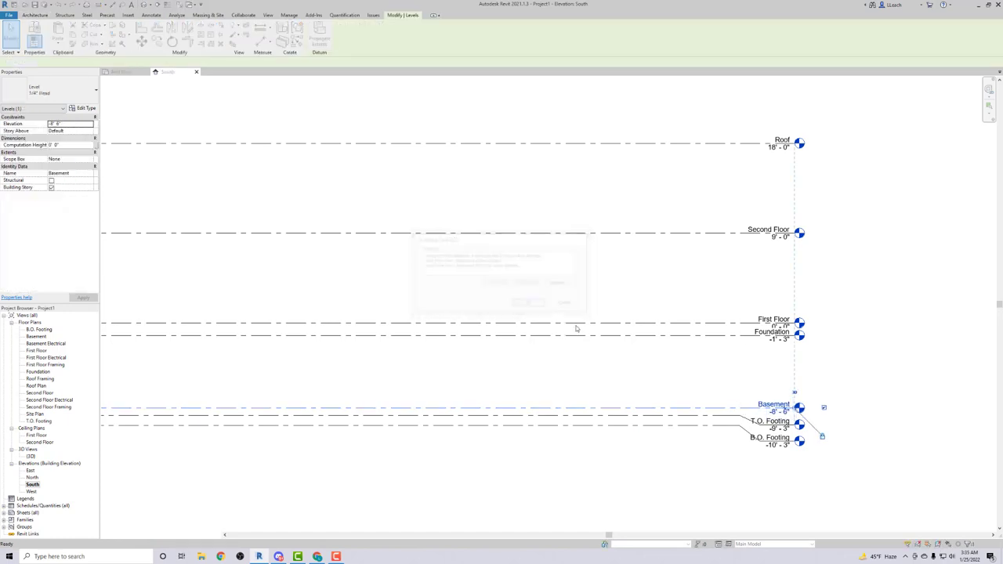
Step: Delete the T.O. Footing and B.O. Footing levels, including their associated views
click(716, 415)
key(Delete)
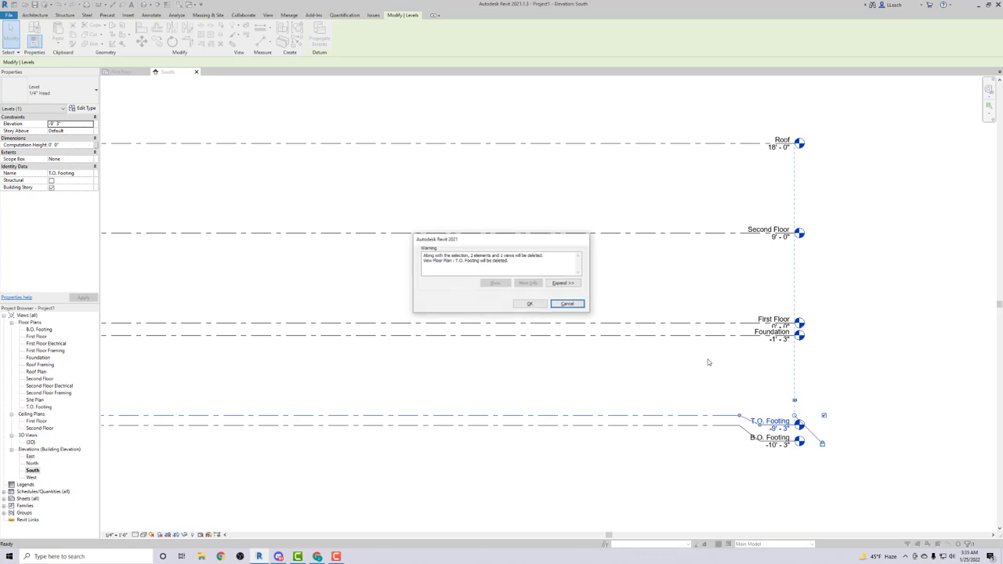
click(530, 303)
click(714, 426)
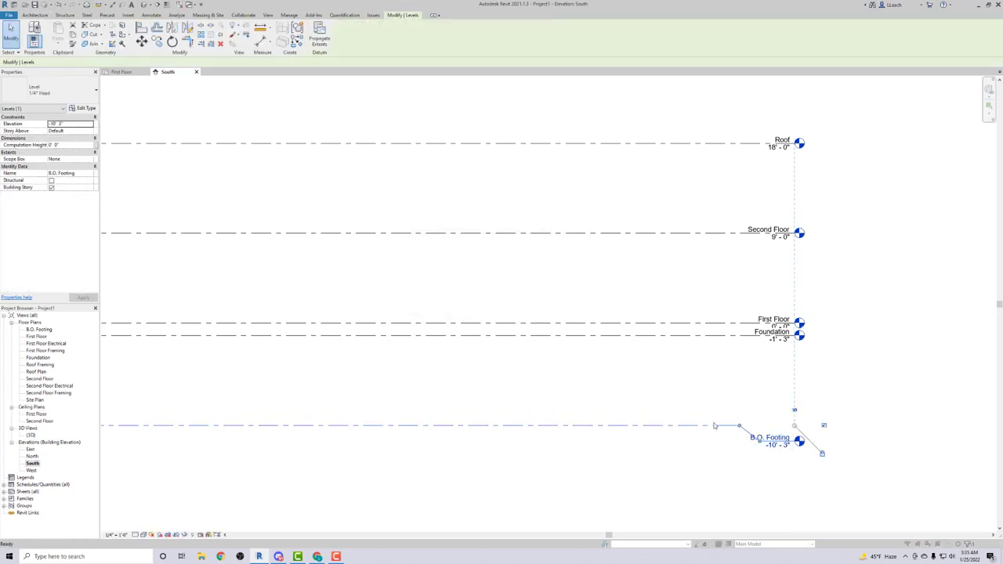
key(Delete)
click(530, 303)
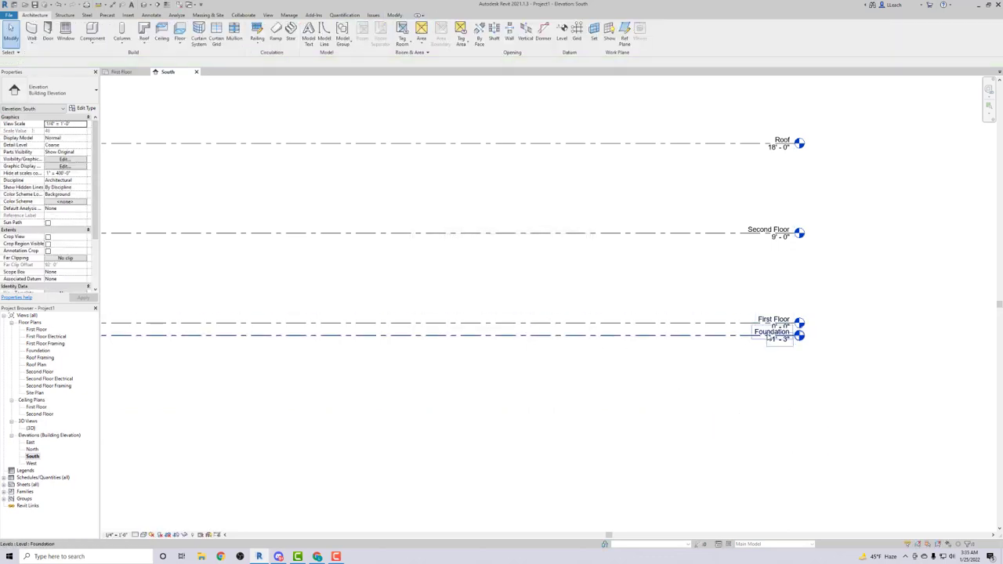
Step: Delete the Second Floor level and its associated views
scroll(793, 305, up, 5)
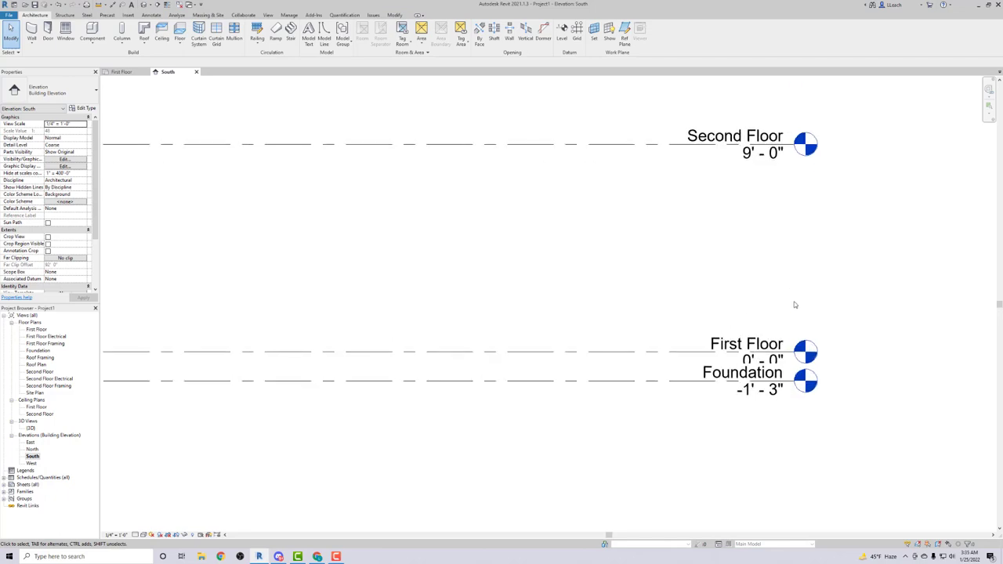
scroll(794, 304, down, 2)
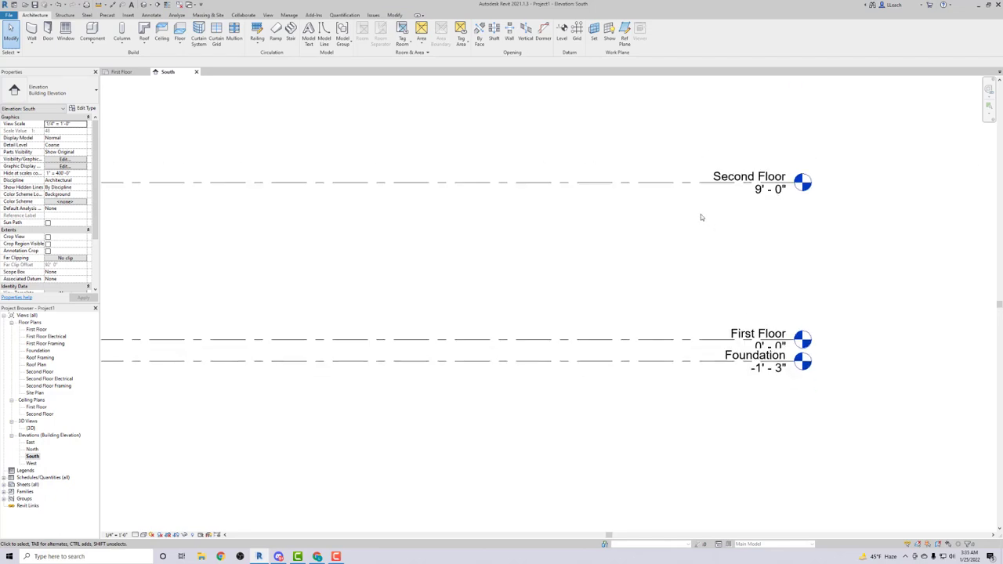
click(676, 183)
key(Delete)
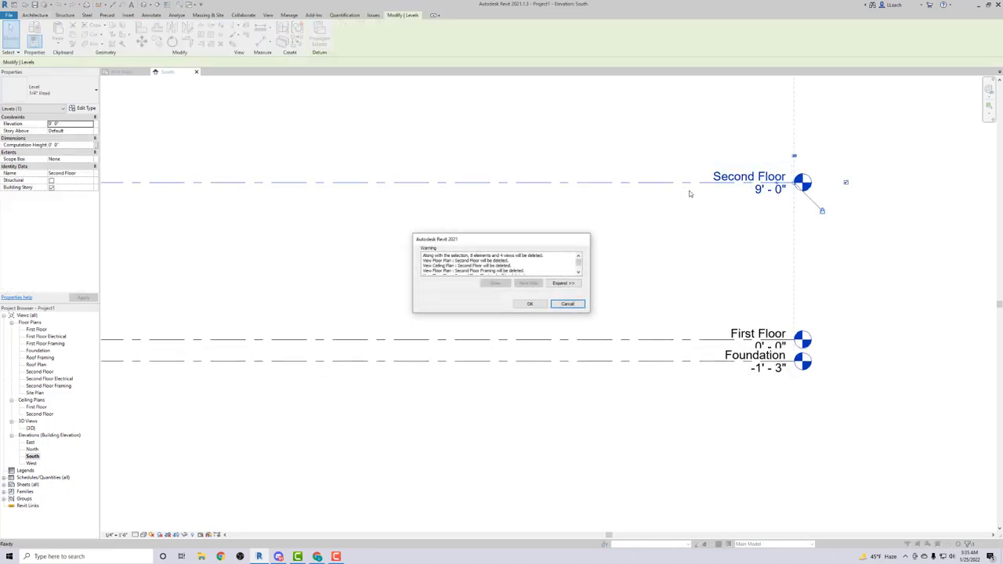
click(529, 304)
Step: Set the Roof level's elevation to 9' - 0"
scroll(641, 221, down, 2)
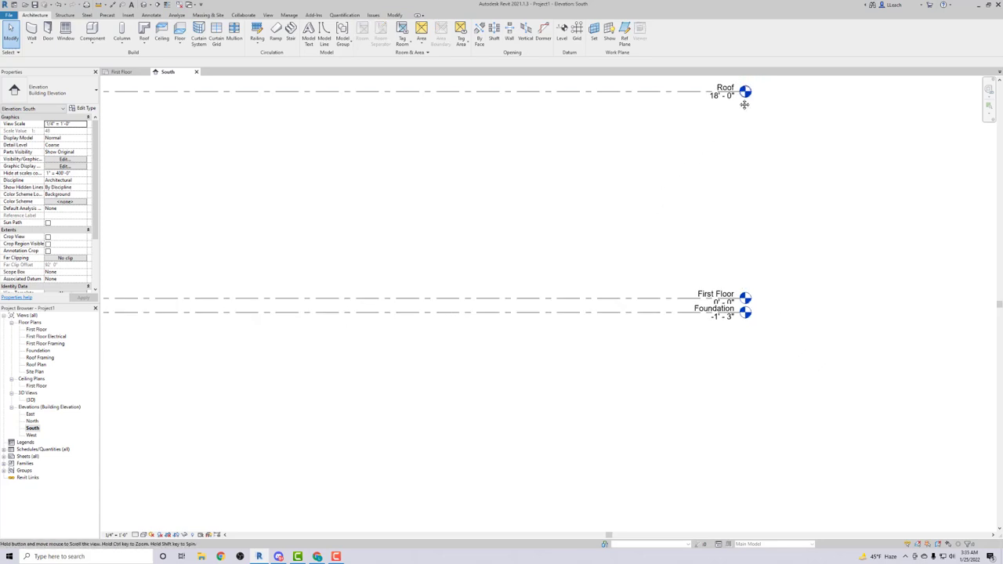
middle_drag(726, 111, 725, 215)
scroll(724, 172, up, 2)
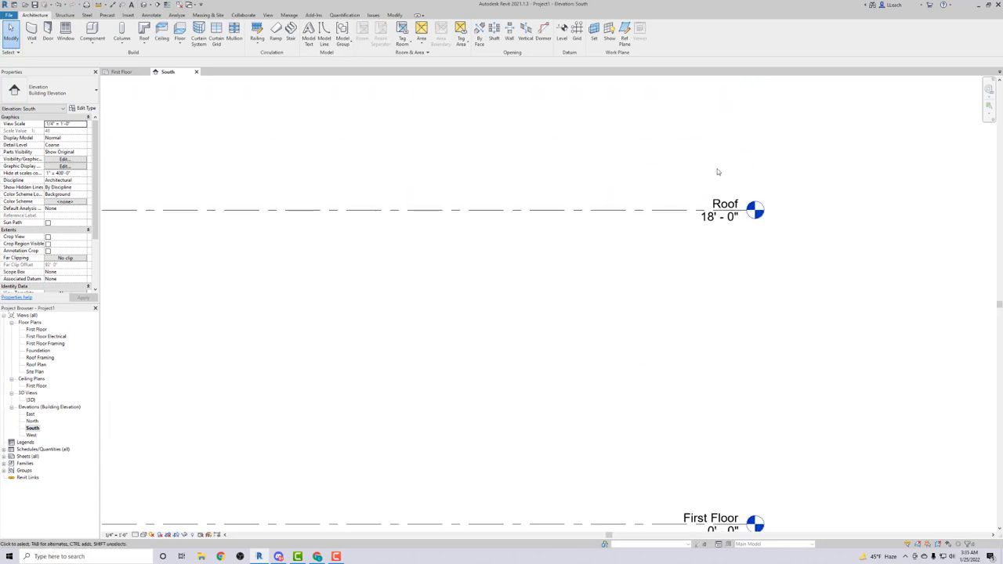
click(709, 227)
click(709, 227)
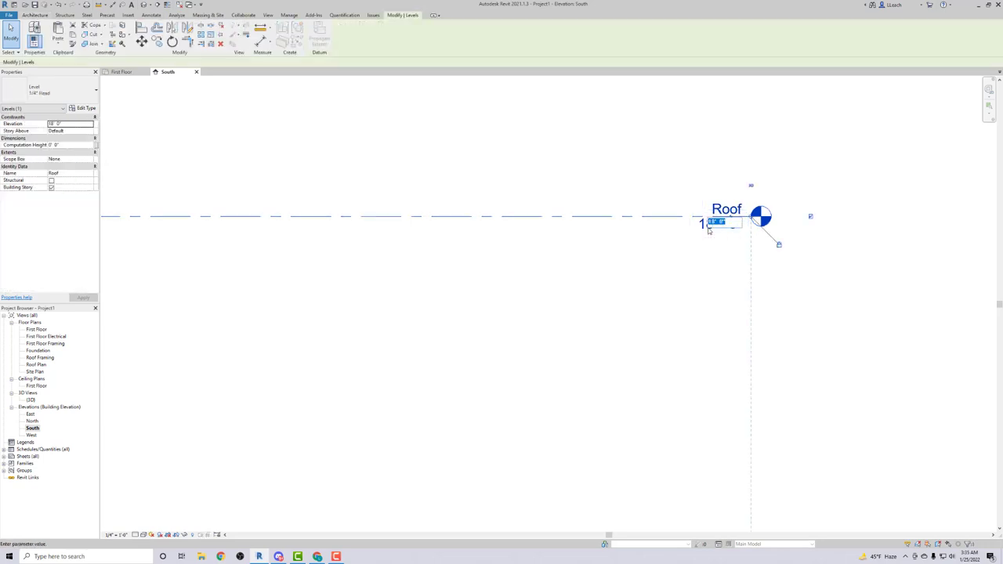
text(9)
key(Return)
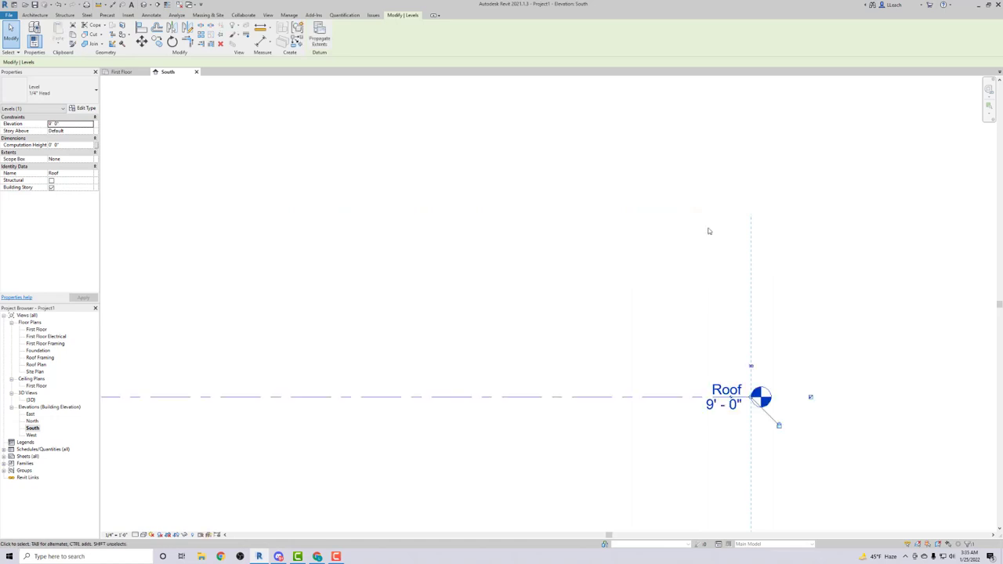
Step: Add an elbow to the Foundation level line and stretch its bends away from the level head so the label sits clear of First Floor
scroll(709, 231, down, 3)
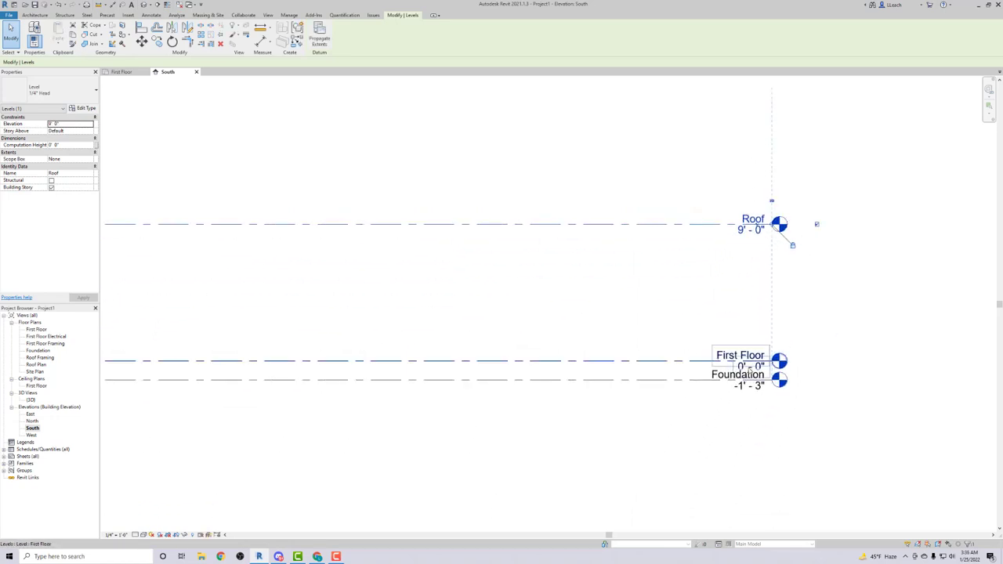
click(739, 329)
scroll(705, 313, up, 4)
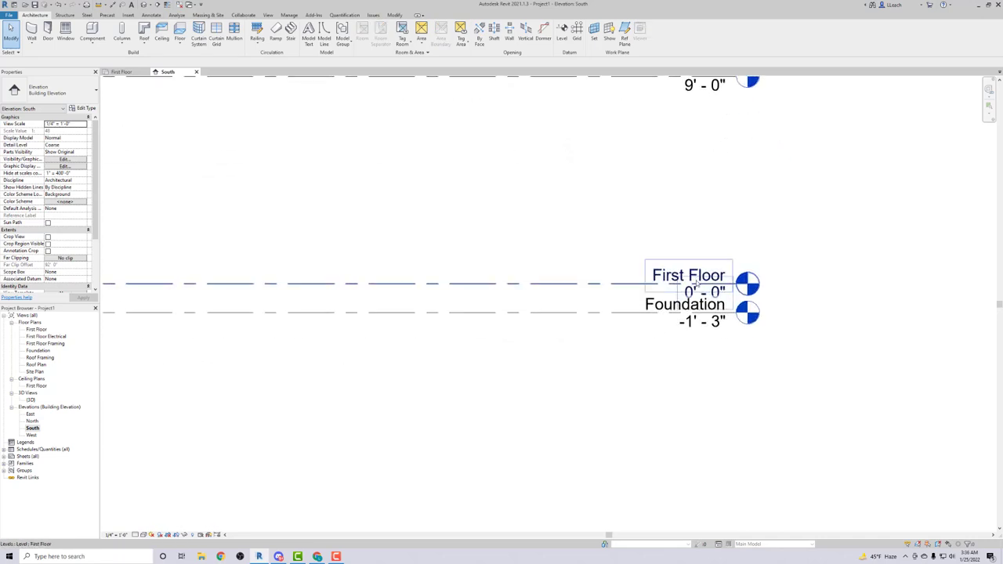
click(624, 322)
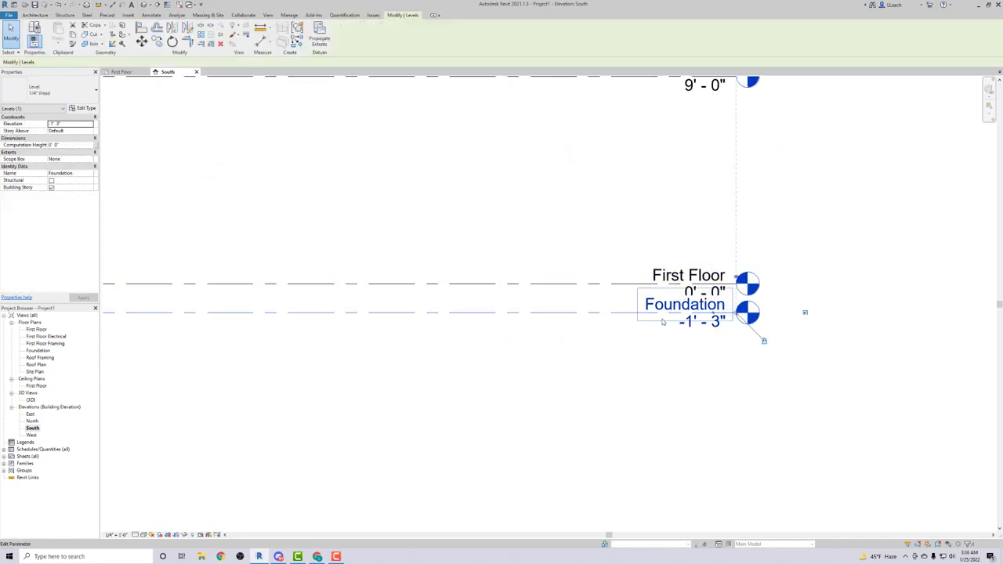
scroll(716, 318, up, 1)
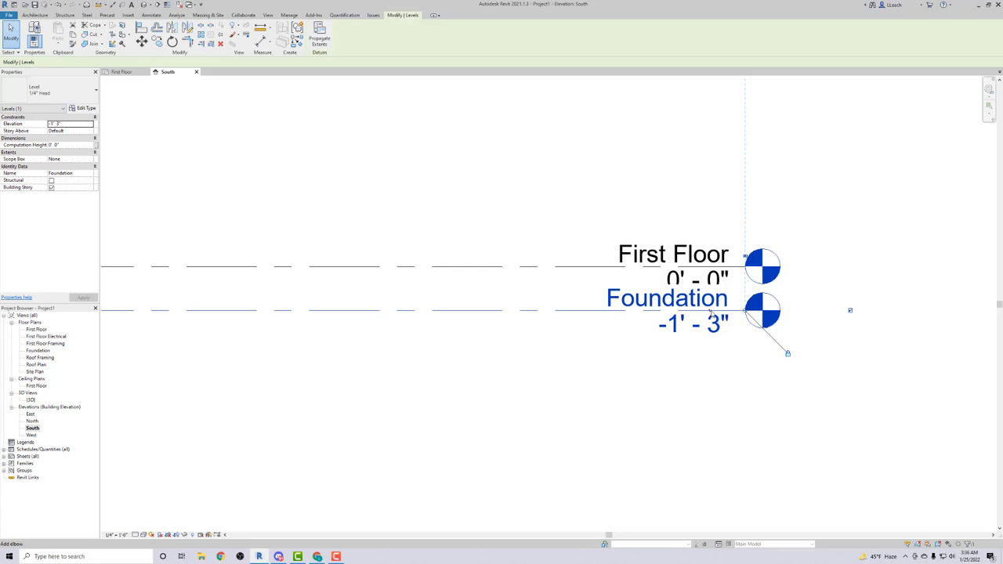
click(711, 313)
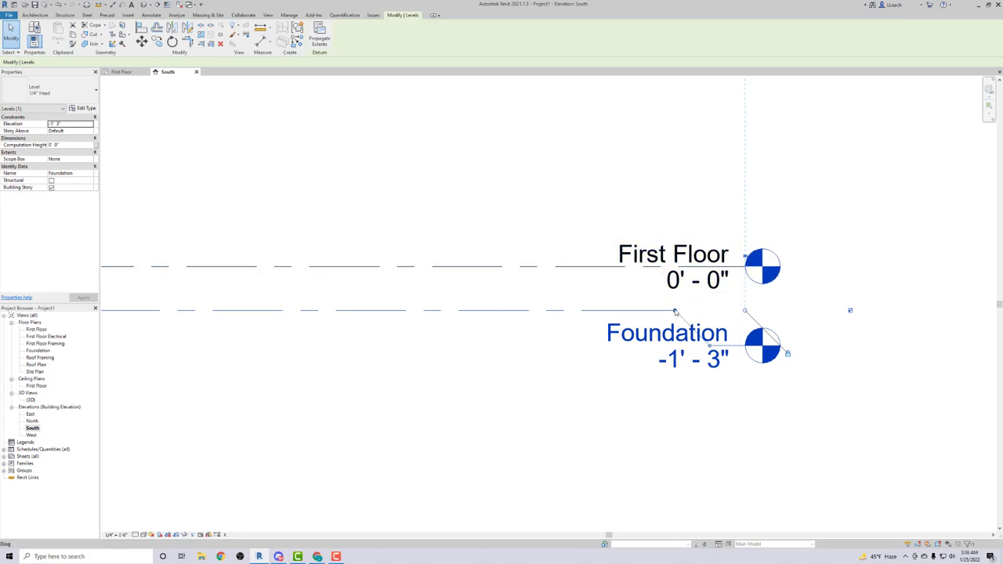
drag(674, 312, 509, 317)
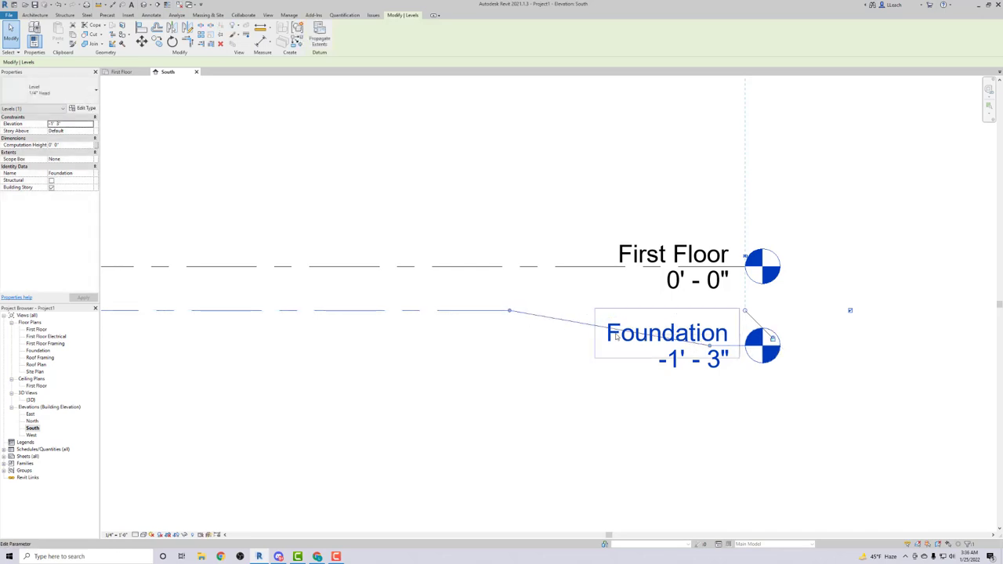
drag(710, 346, 600, 346)
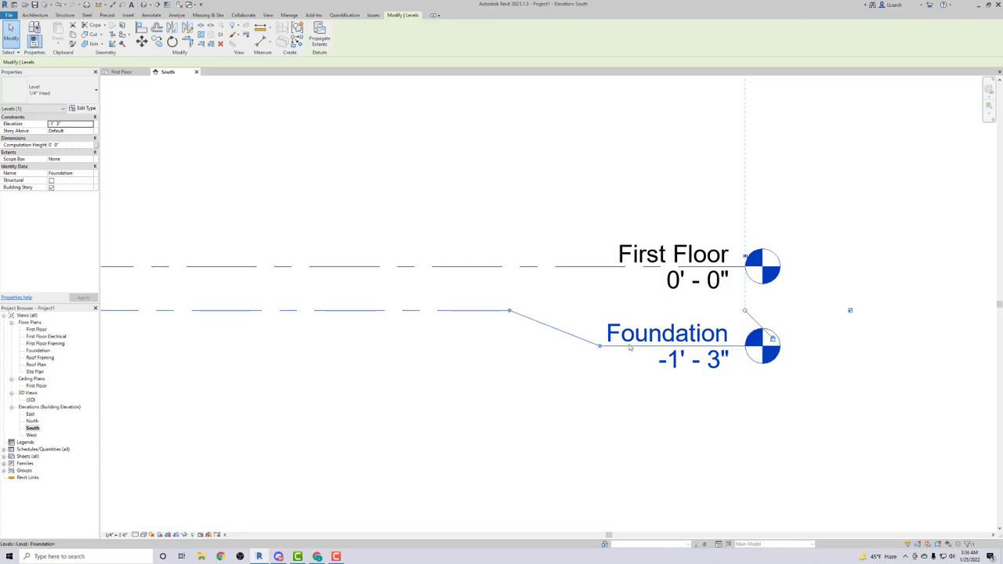
scroll(679, 318, down, 1)
click(684, 397)
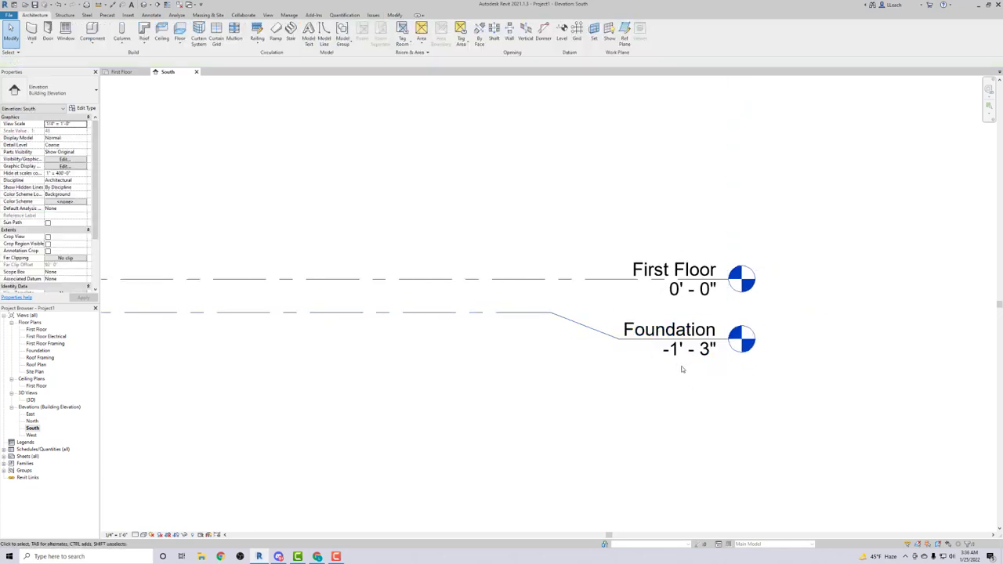
Step: Open the First Floor floor plan
scroll(689, 337, down, 2)
scroll(700, 238, down, 1)
middle_drag(699, 237, 782, 237)
scroll(781, 237, down, 1)
scroll(781, 252, up, 1)
scroll(779, 253, down, 2)
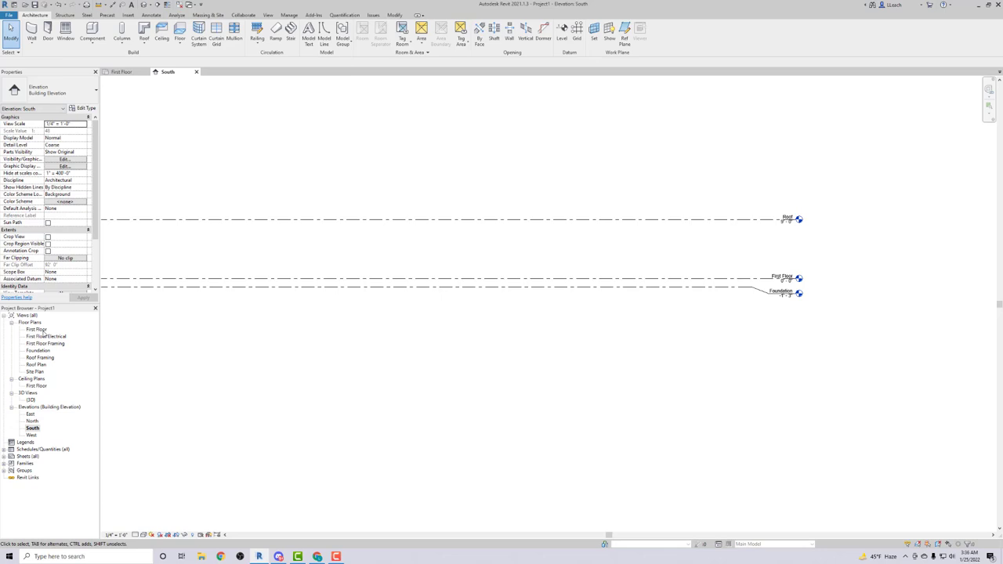
double_click(43, 330)
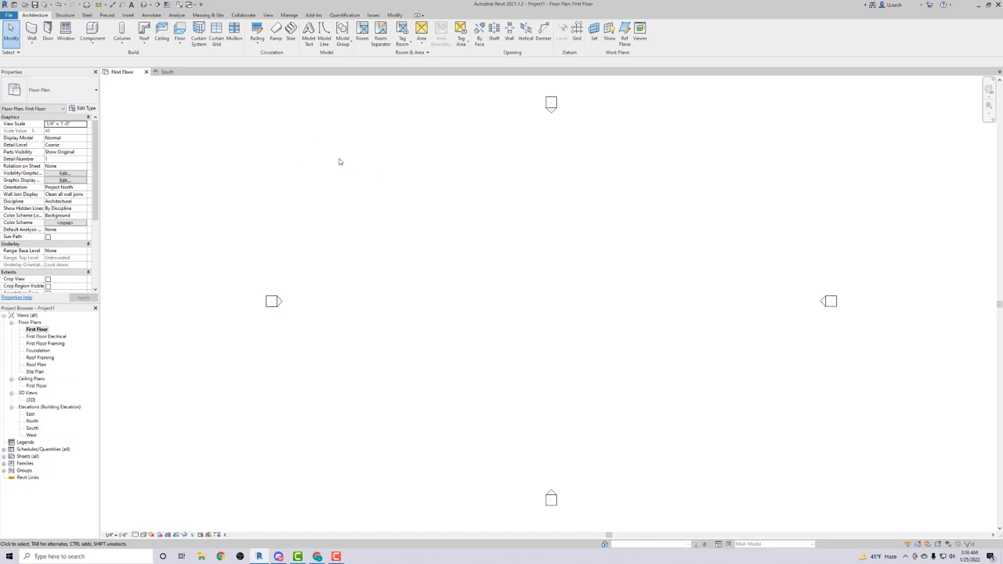
Step: Draw a 12' vertical Generic - 6" architectural wall upward near the middle of the elevation markers
click(32, 45)
click(47, 56)
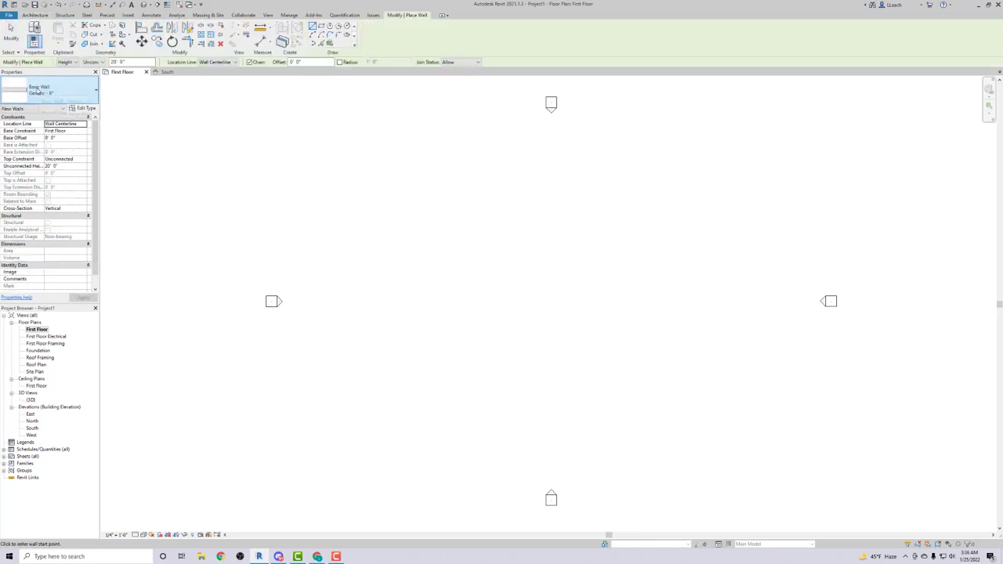
click(84, 101)
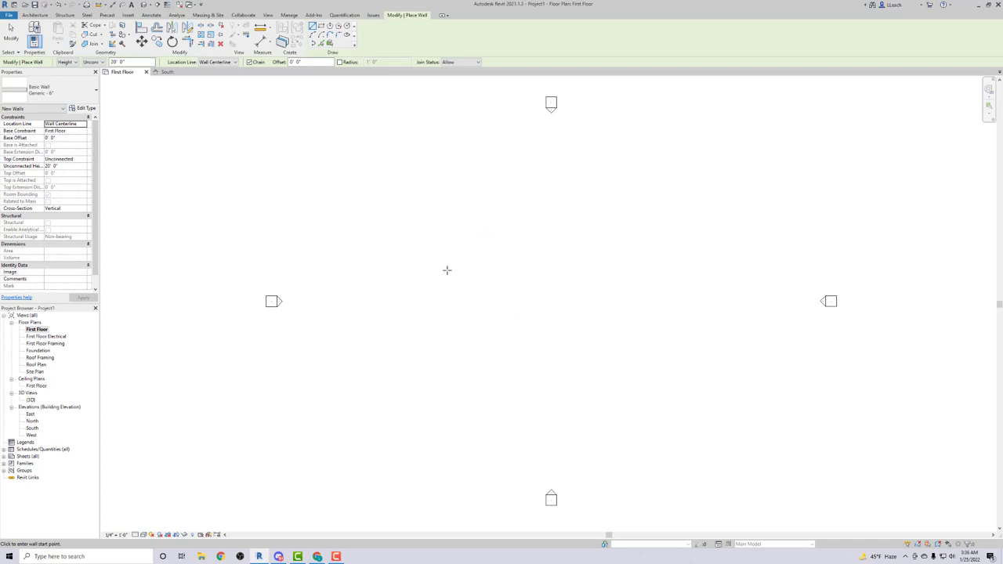
click(472, 322)
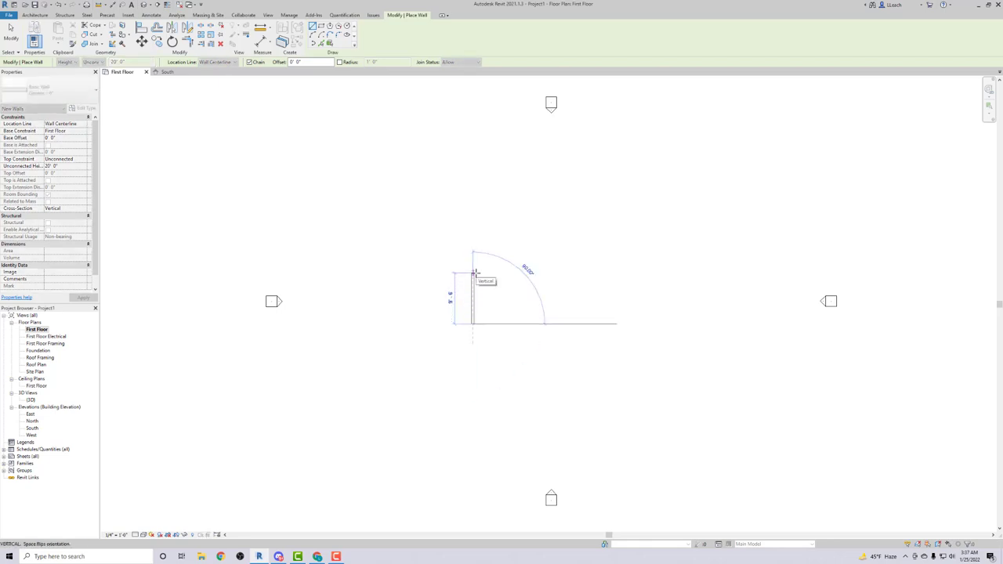
text(12)
key(Return)
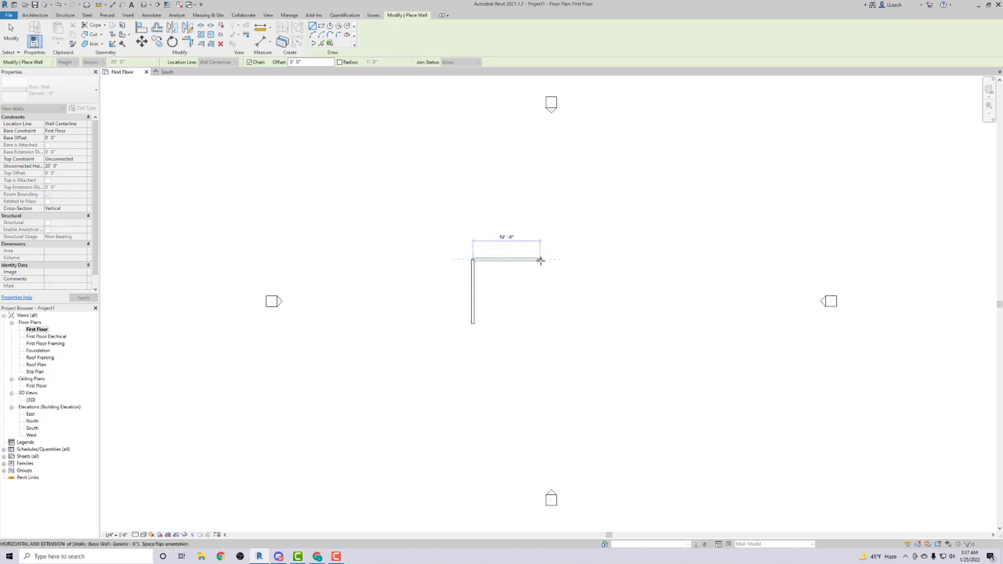
Step: Continue the wall chain with an 18' horizontal segment to the right from the first wall's upper end
text(1)
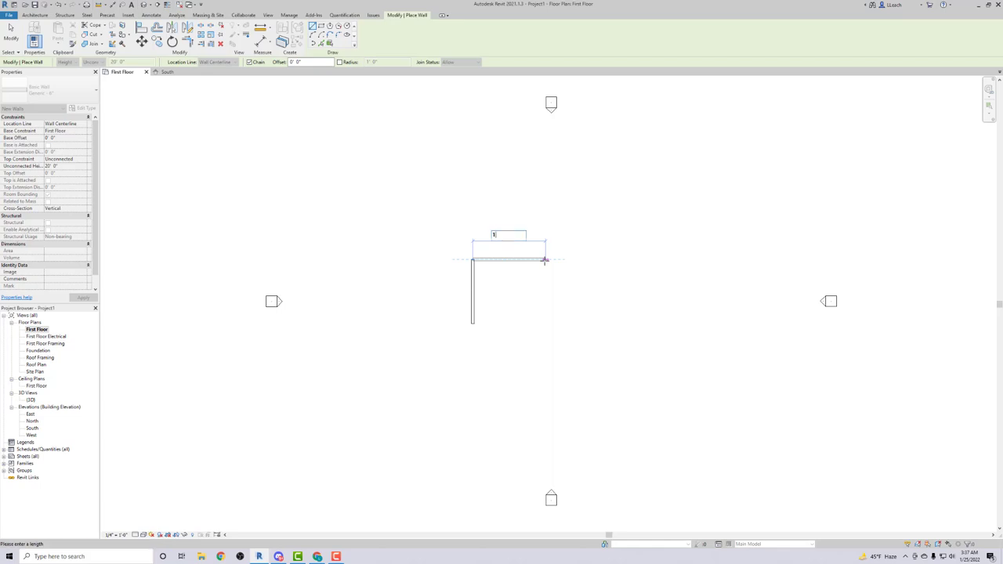
text(8)
key(Return)
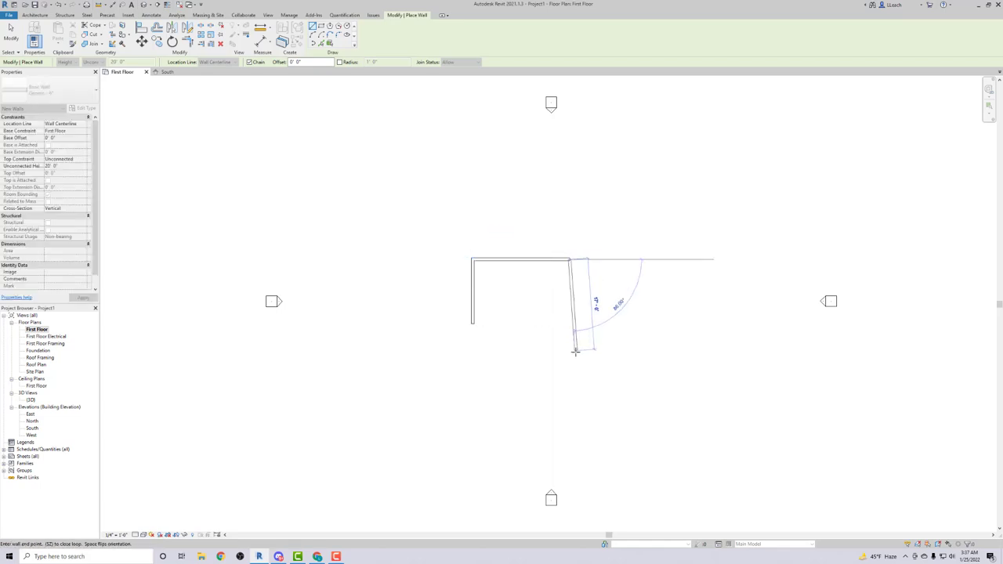
Step: Continue the exterior wall chain with a 16'-2" segment downward and an 8' segment to the left
text(16 2)
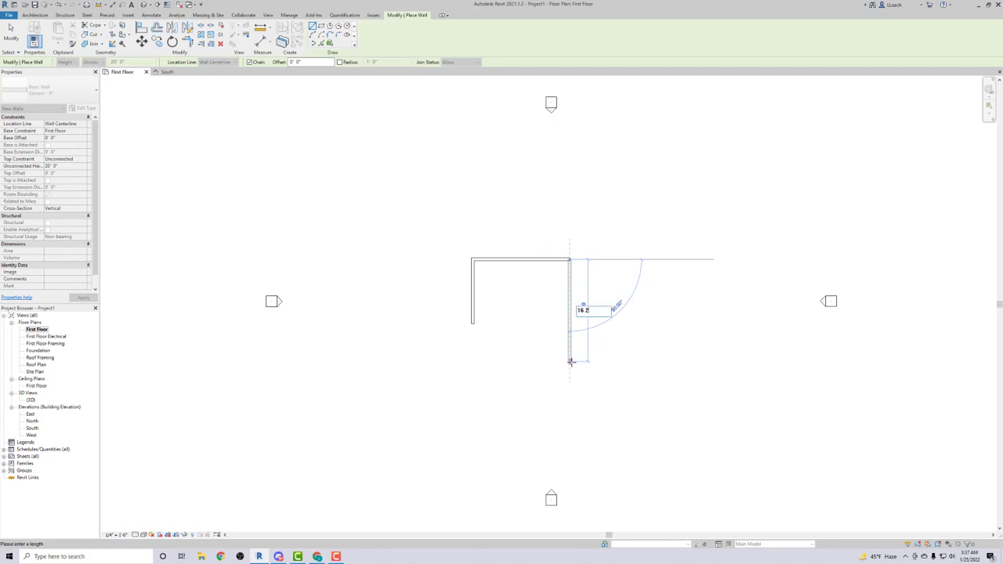
key(Return)
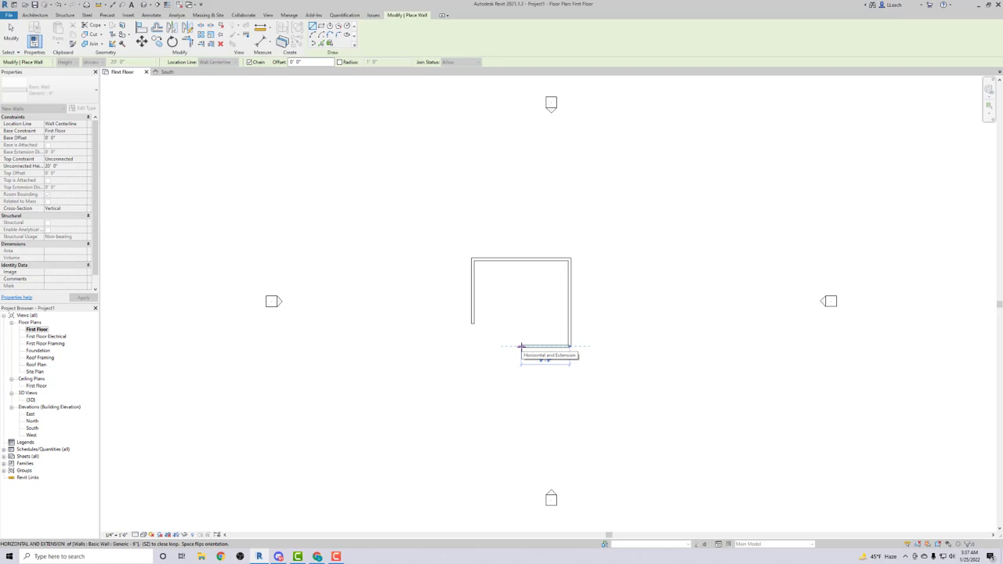
text(8)
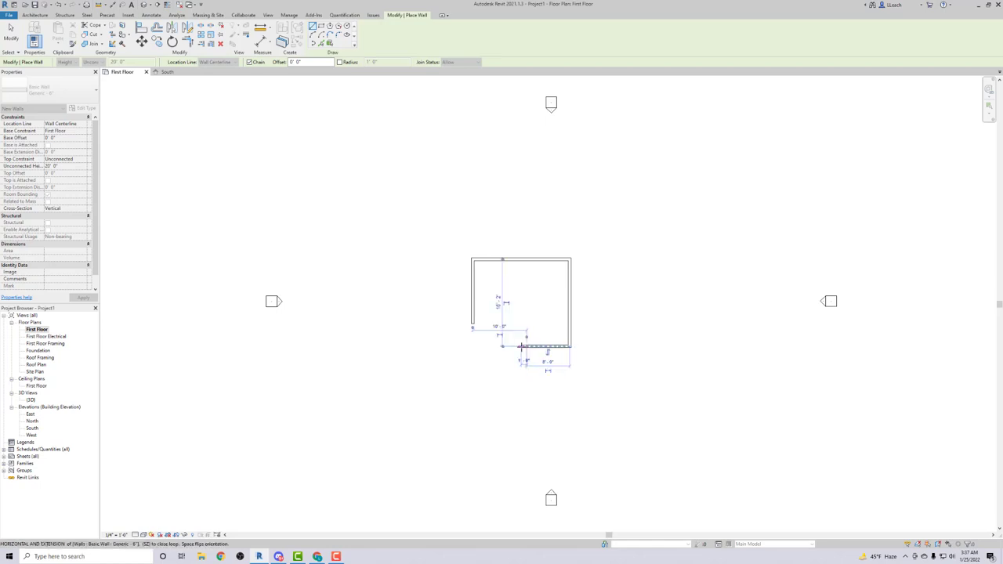
key(Return)
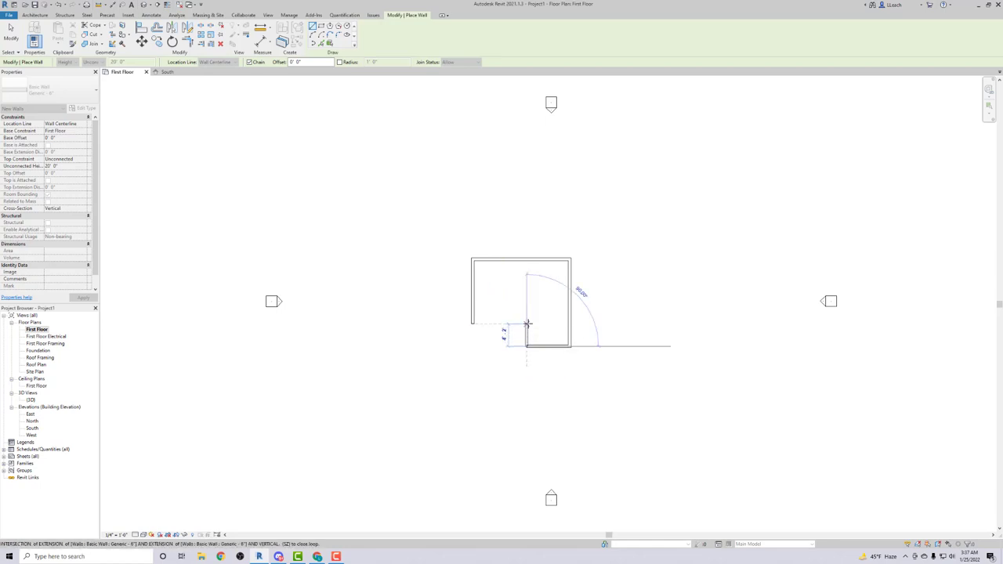
Step: Draw a 4'-2" wall upward, close the outline at the first wall's lower end, and finish placing walls
text(4)
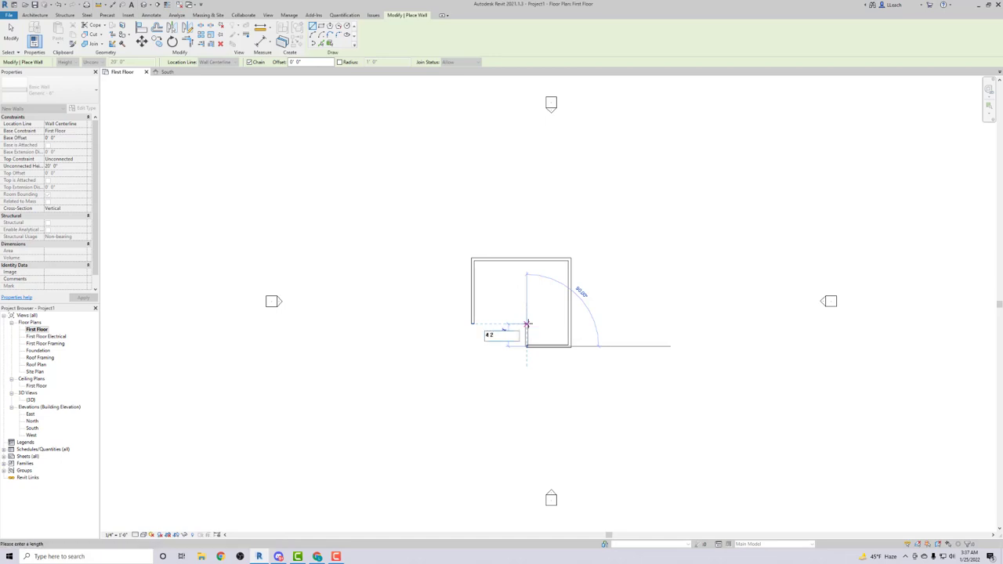
text( 2)
key(Return)
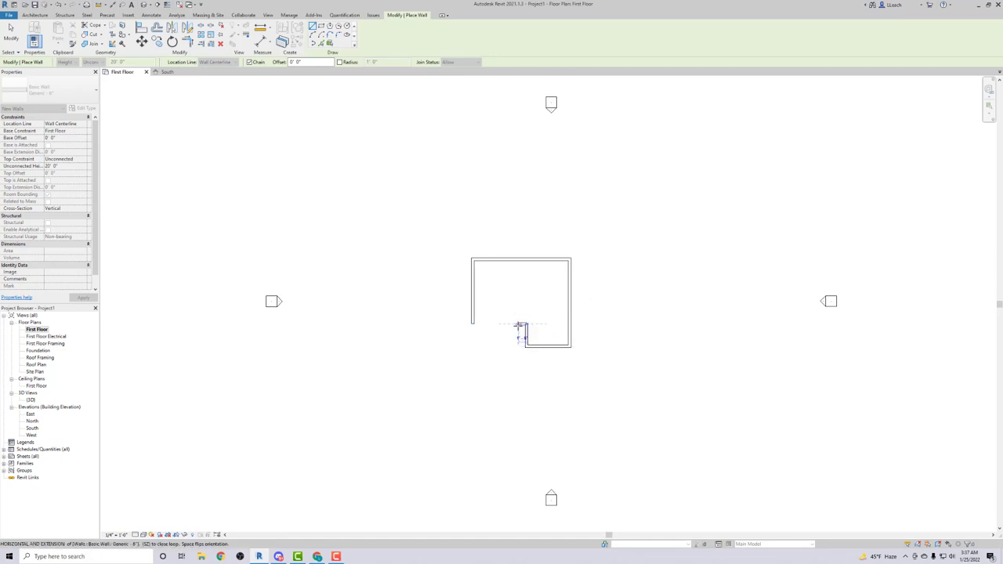
click(473, 323)
key(Escape)
scroll(502, 299, up, 2)
key(Escape)
Step: Select each exterior wall around the outline in turn to check which side its orientation flip control is on
click(465, 298)
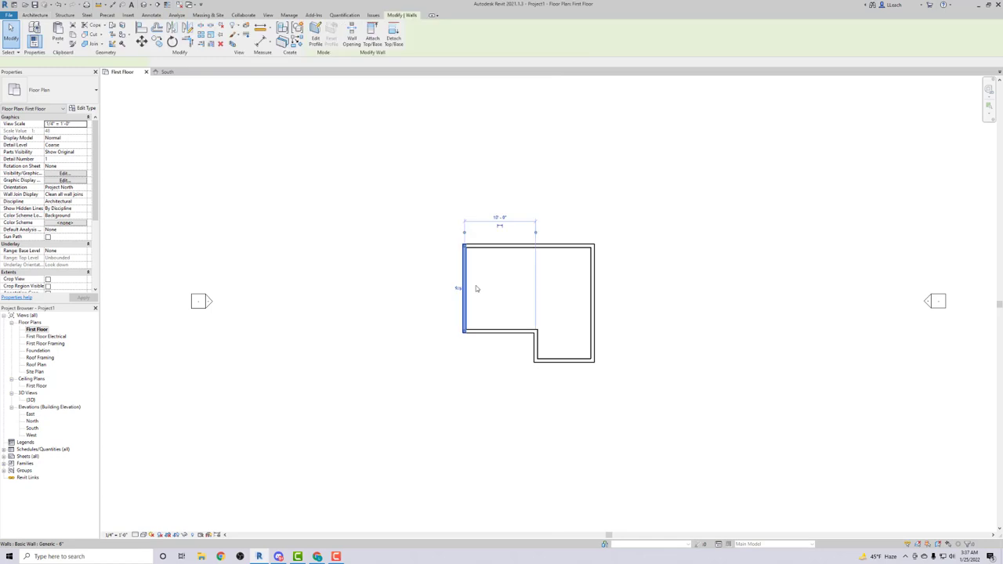
click(505, 259)
click(514, 250)
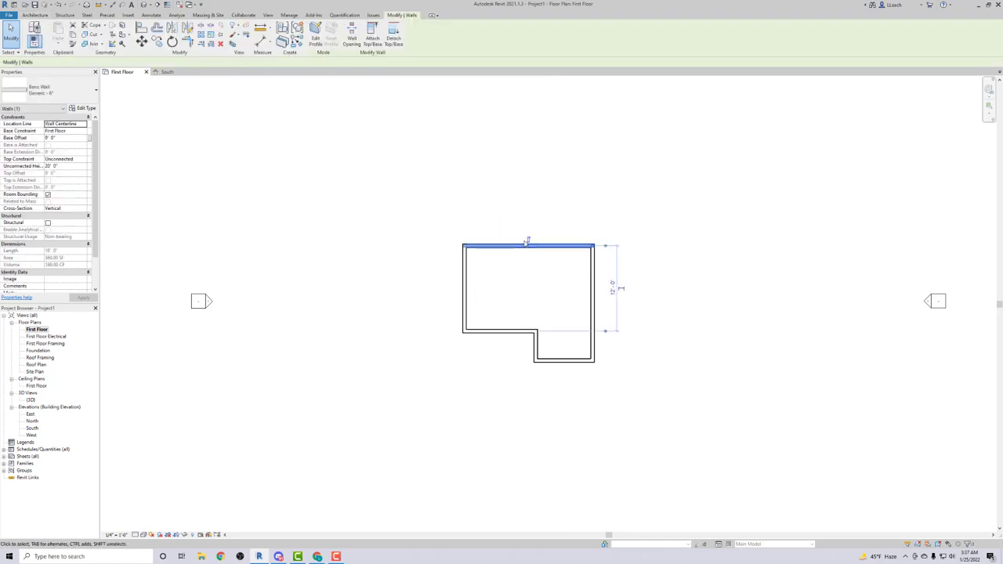
click(560, 266)
click(592, 286)
click(572, 321)
click(563, 361)
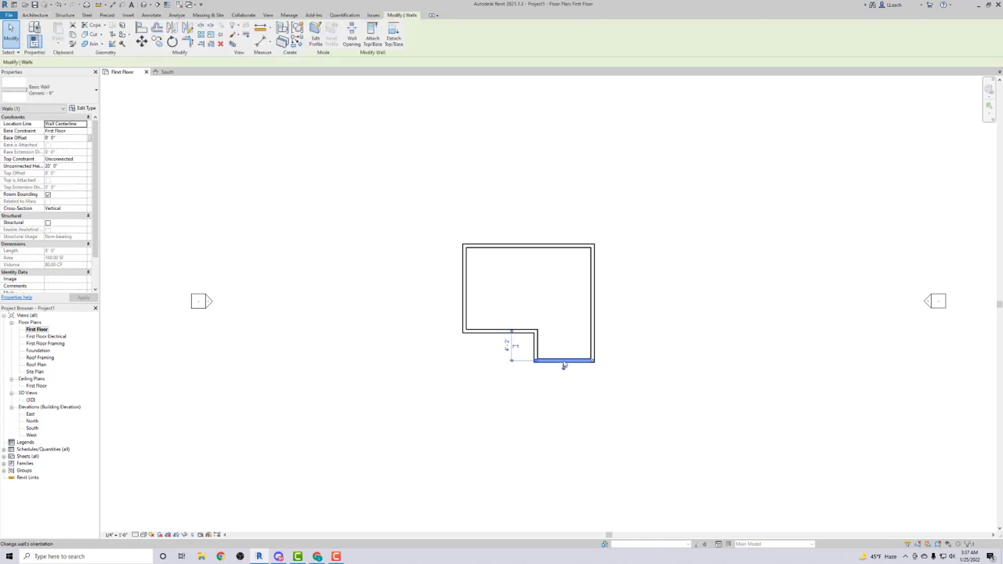
click(549, 375)
click(535, 345)
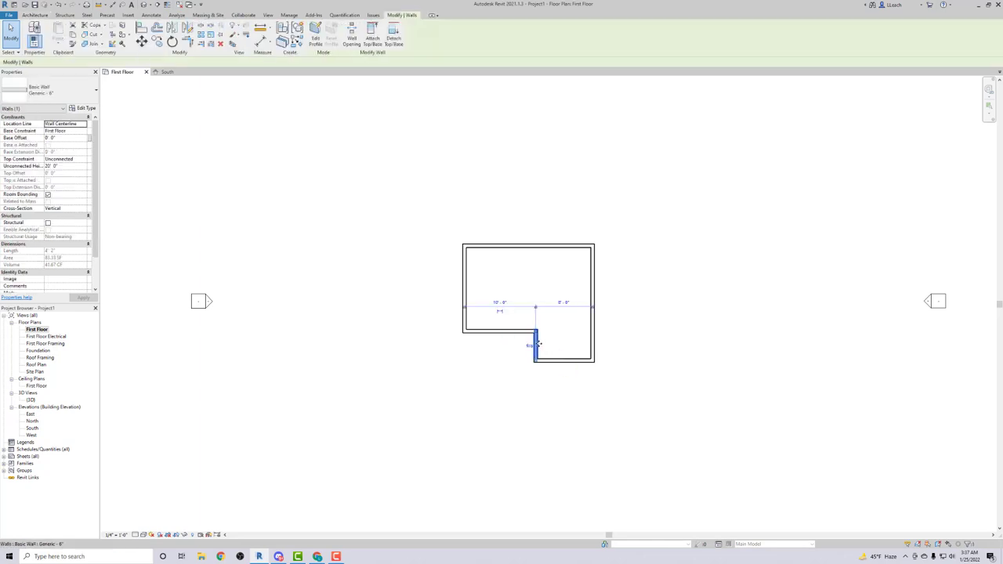
click(525, 346)
click(513, 331)
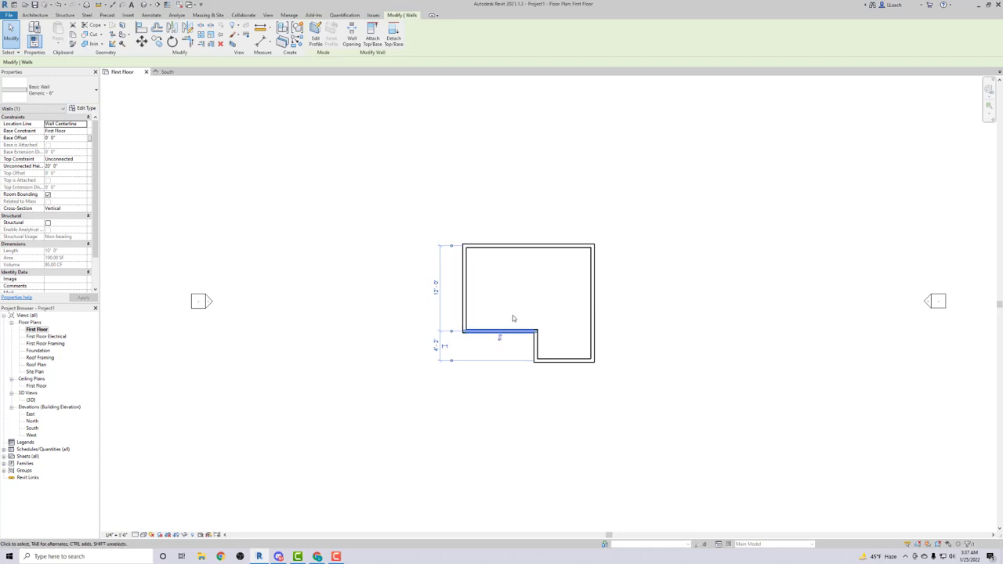
click(513, 318)
click(463, 307)
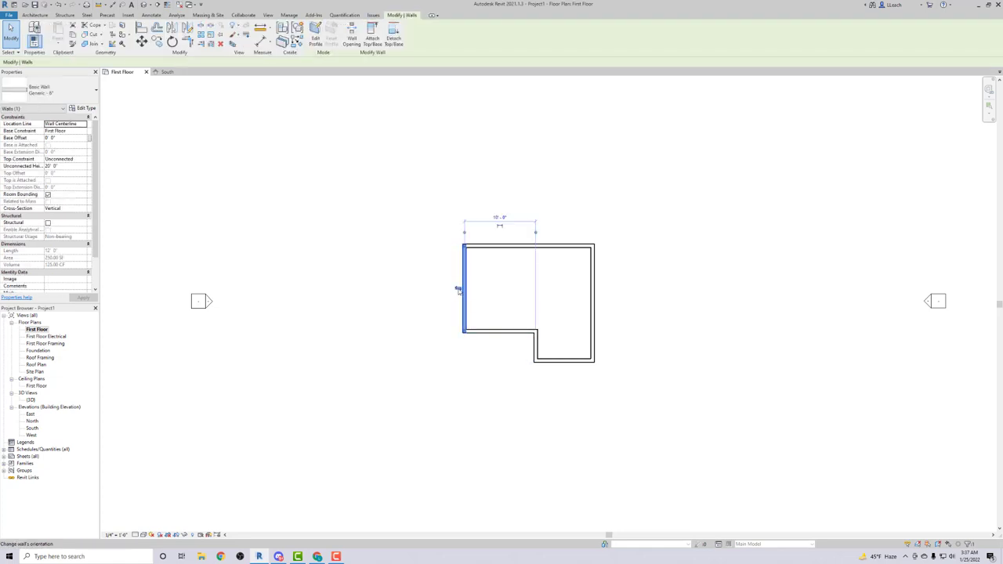
click(487, 254)
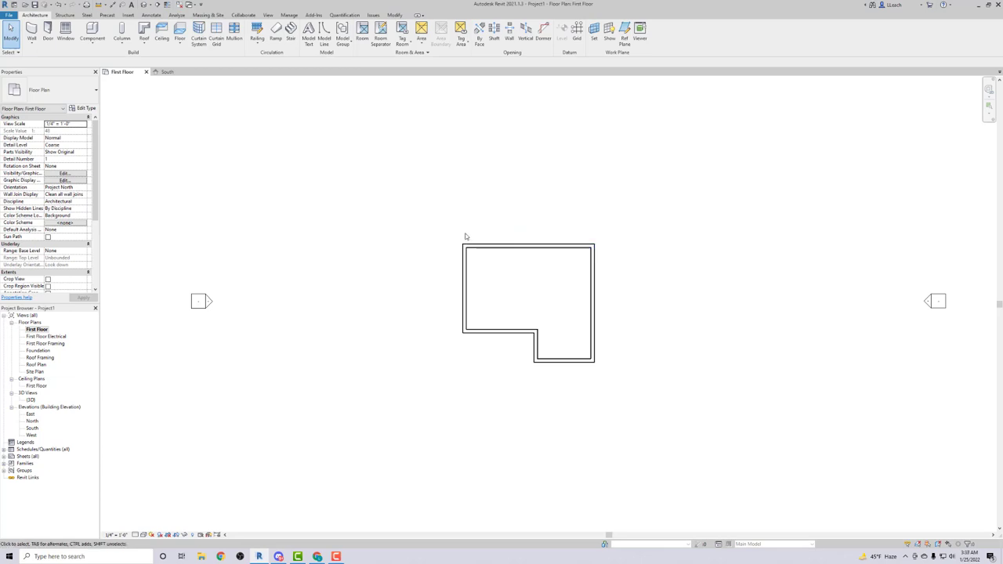
Step: Draw two chained Generic - 4" partitions enclosing the upper-right corner, about 5'-9" down from the top wall and 6'-6" across to the right wall
middle_drag(525, 212, 468, 199)
click(31, 45)
click(47, 57)
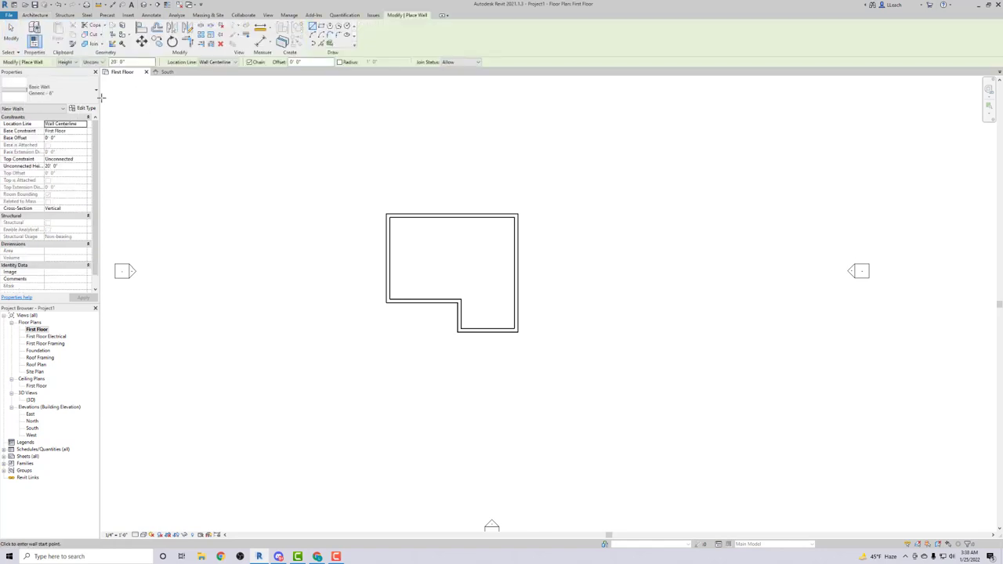
click(93, 91)
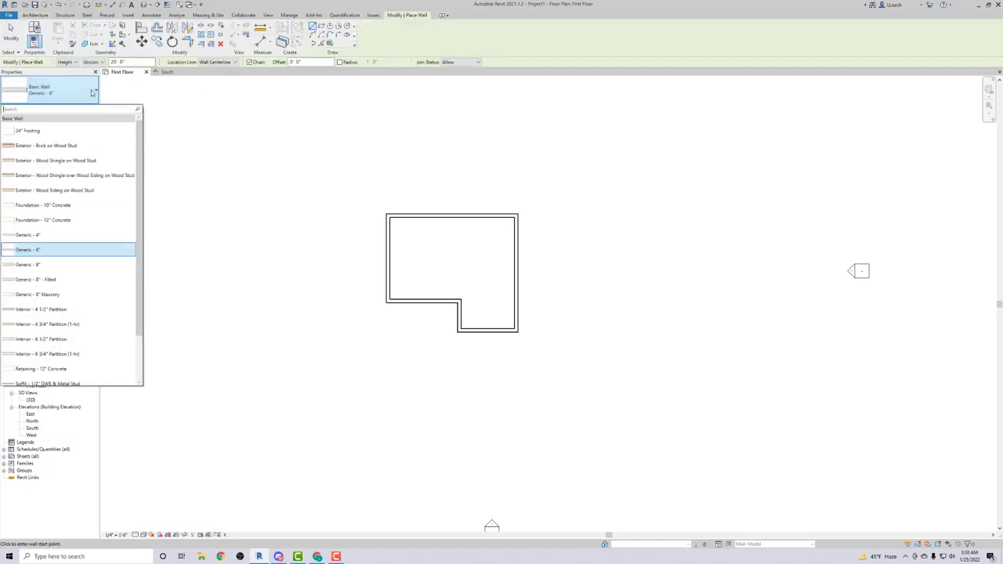
click(30, 235)
scroll(482, 233, up, 1)
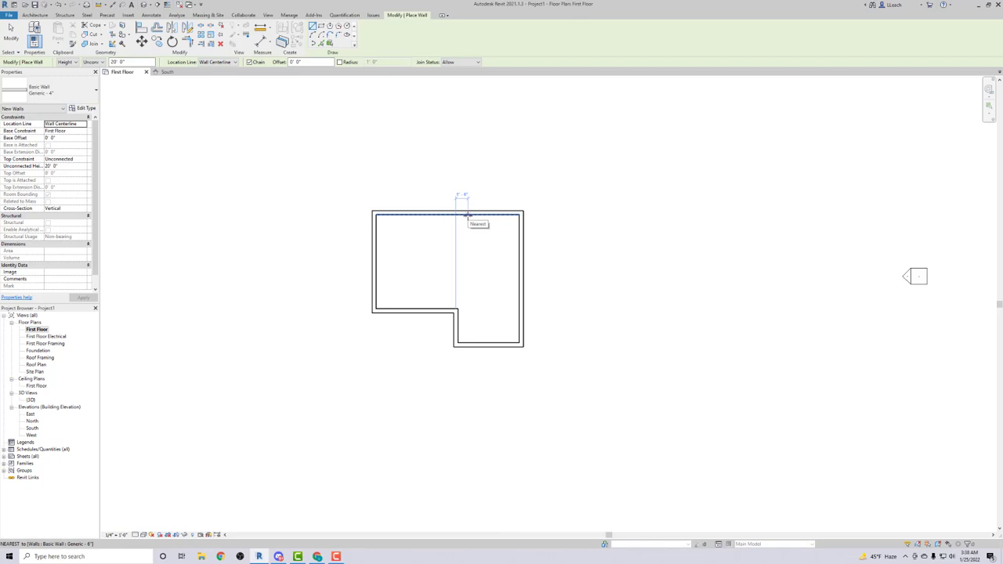
click(467, 214)
click(468, 259)
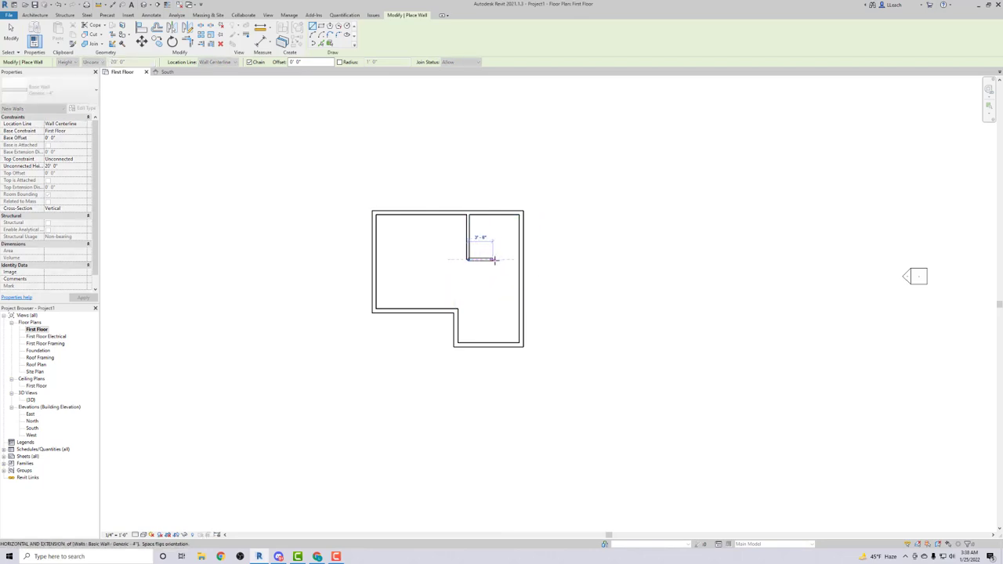
click(520, 260)
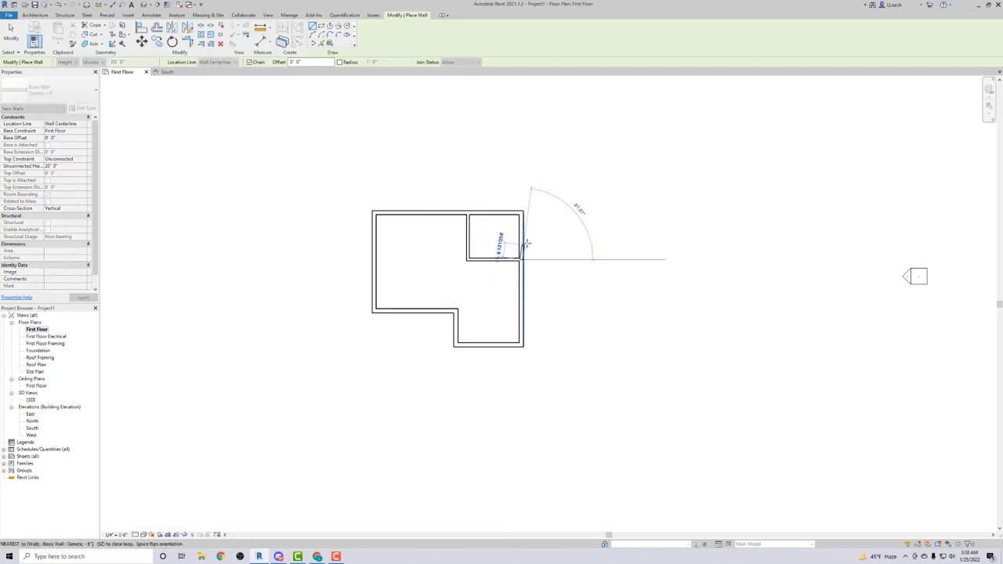
key(Escape)
scroll(509, 243, up, 4)
key(Escape)
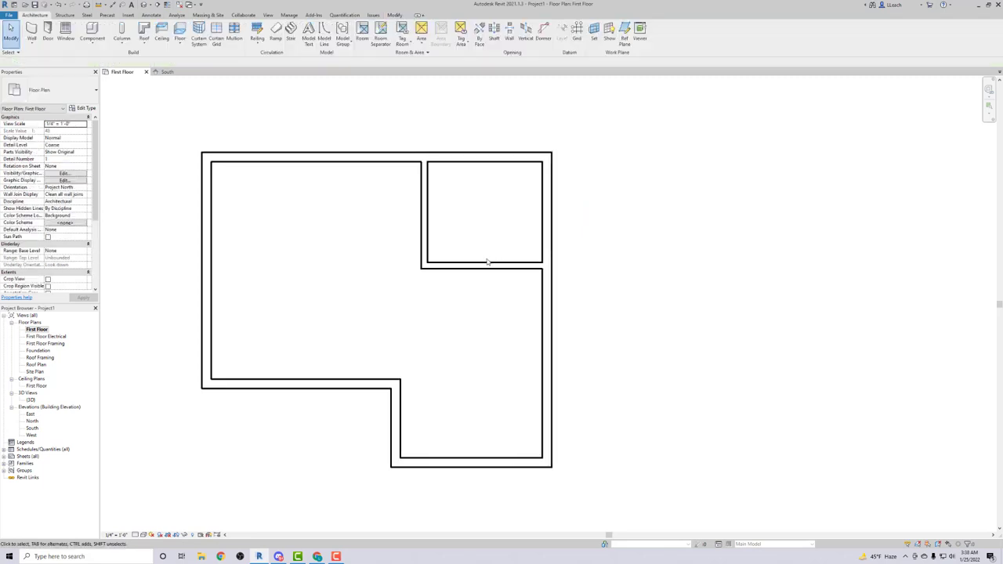
Step: Check the temporary dimensions of the horizontal and vertical partitions
click(479, 265)
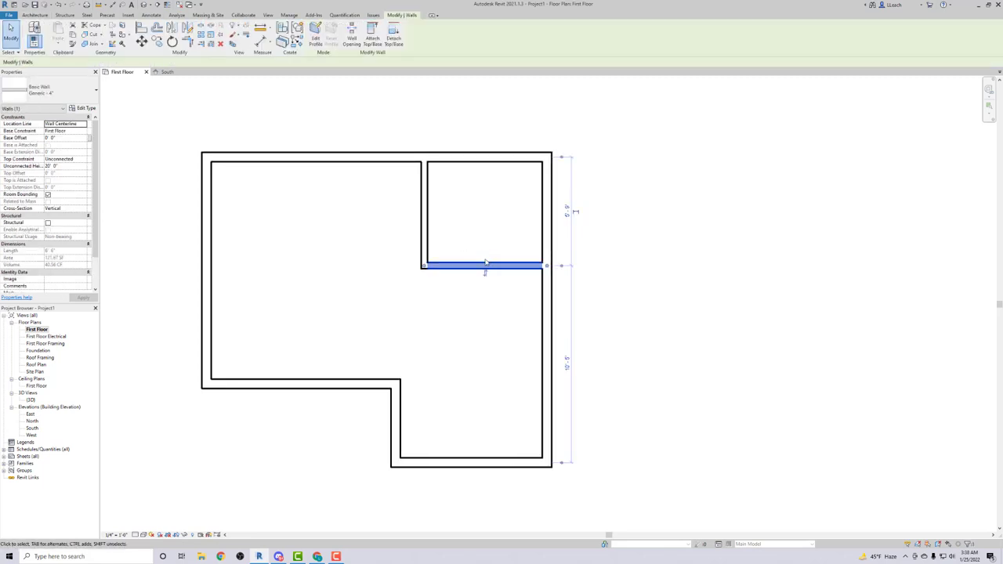
click(425, 213)
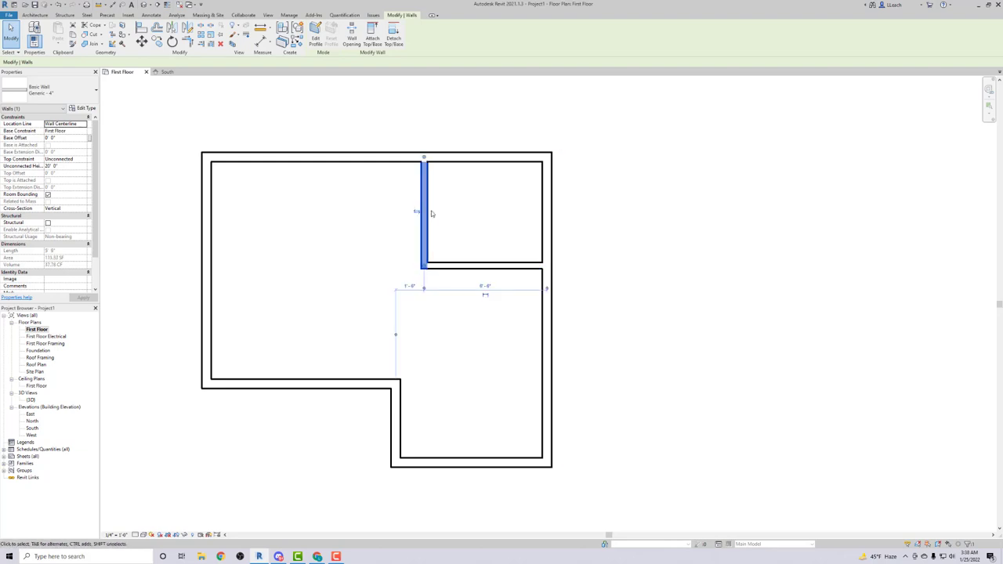
click(445, 210)
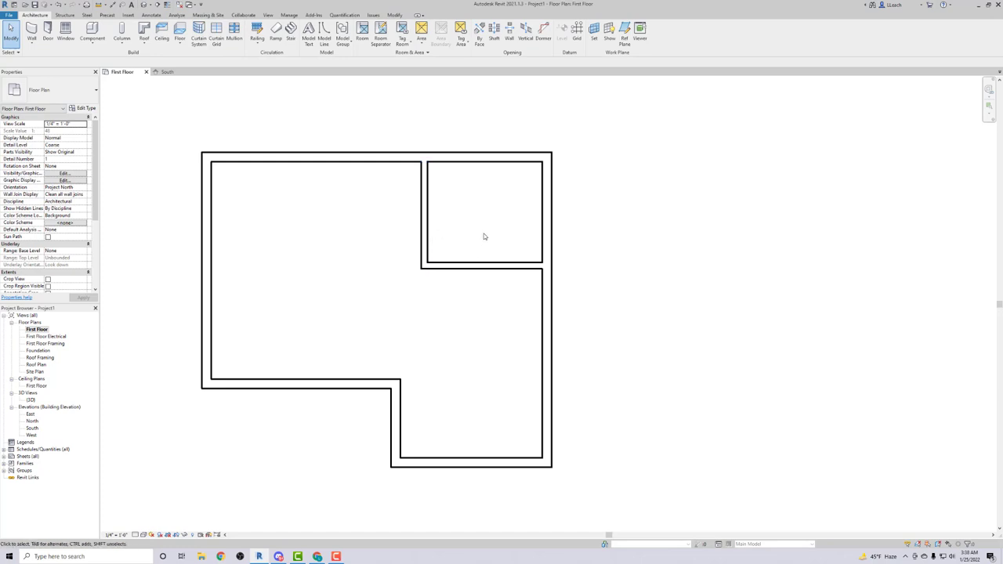
middle_drag(498, 204, 488, 237)
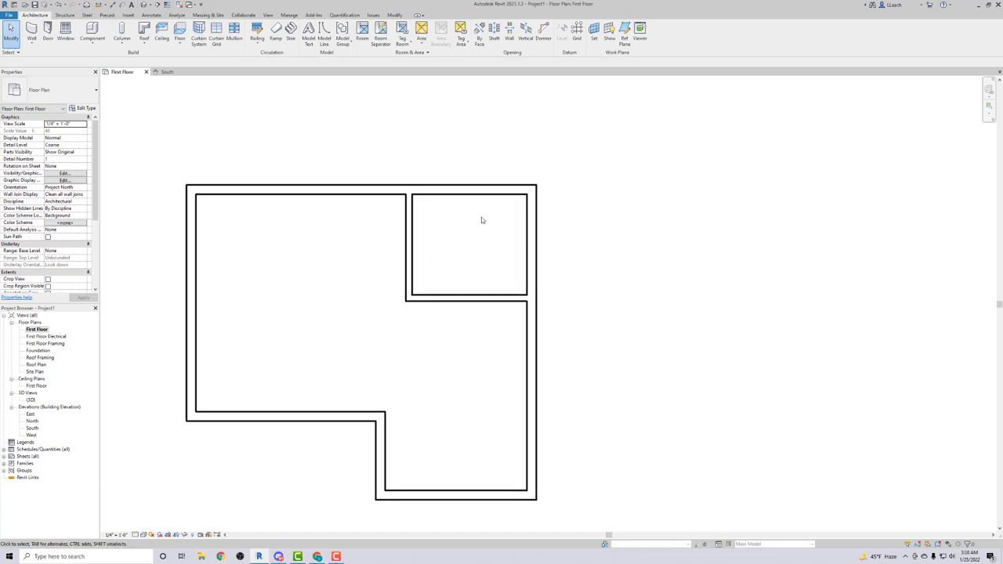
Step: Move the vertical partition so its left face is 5'-10" from the right exterior wall's outer face, shifting the dimension's witness lines to those faces
click(410, 239)
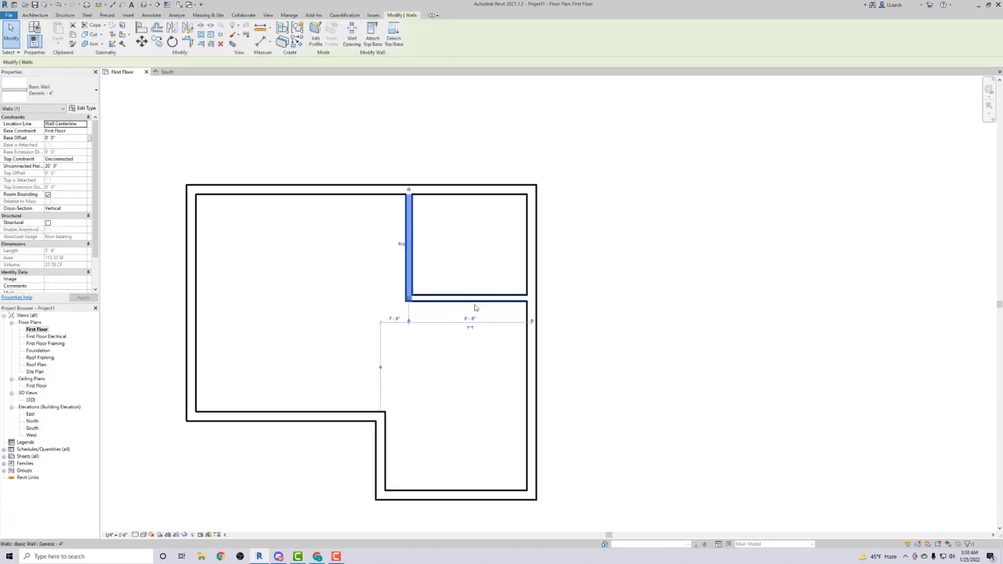
scroll(467, 323, up, 2)
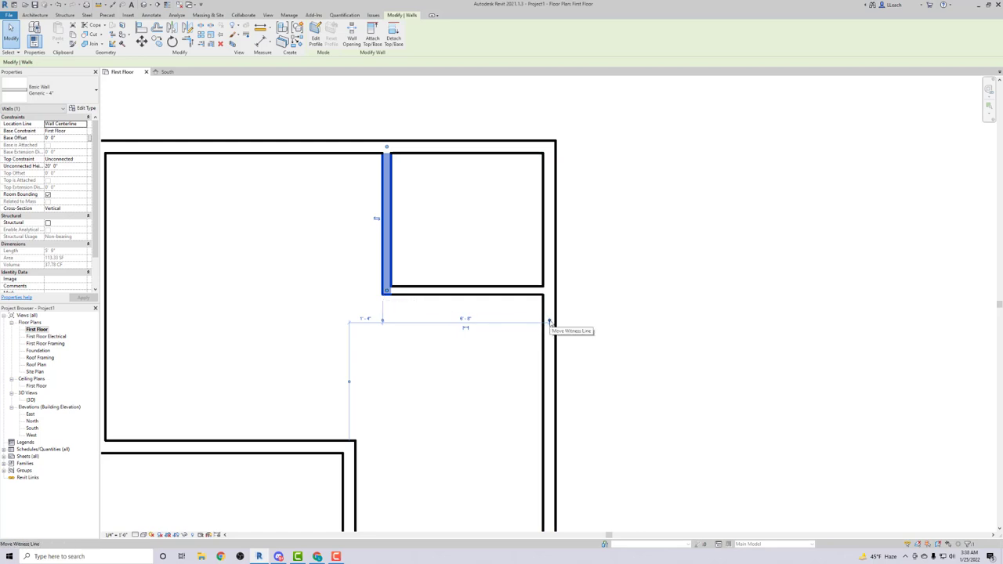
drag(550, 321, 546, 322)
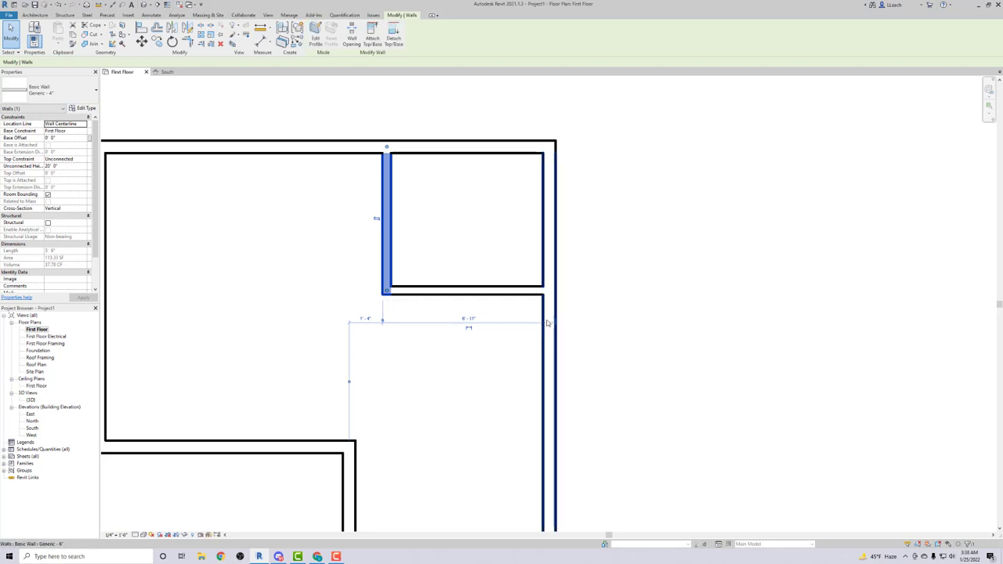
click(549, 322)
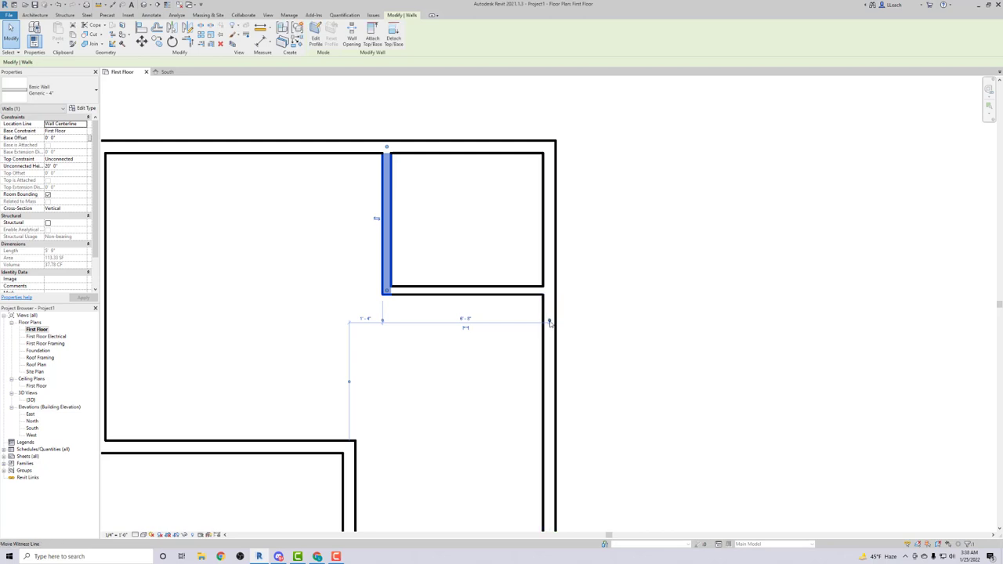
click(568, 329)
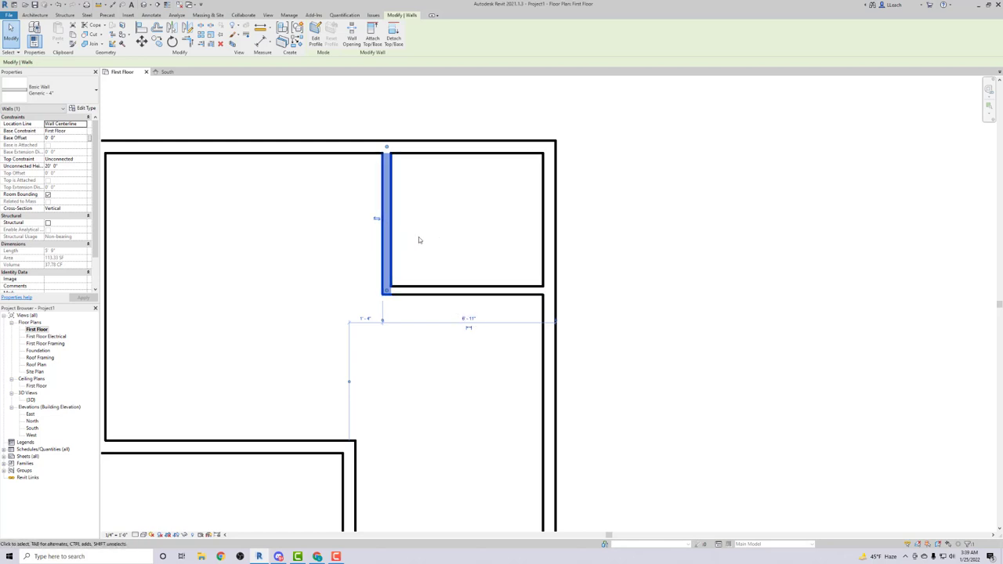
click(469, 319)
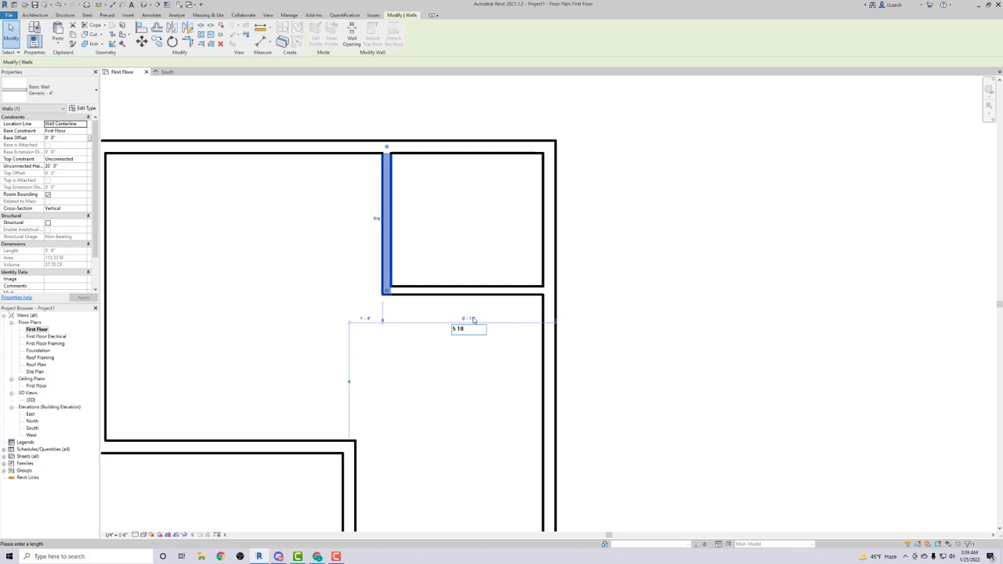
key(Return)
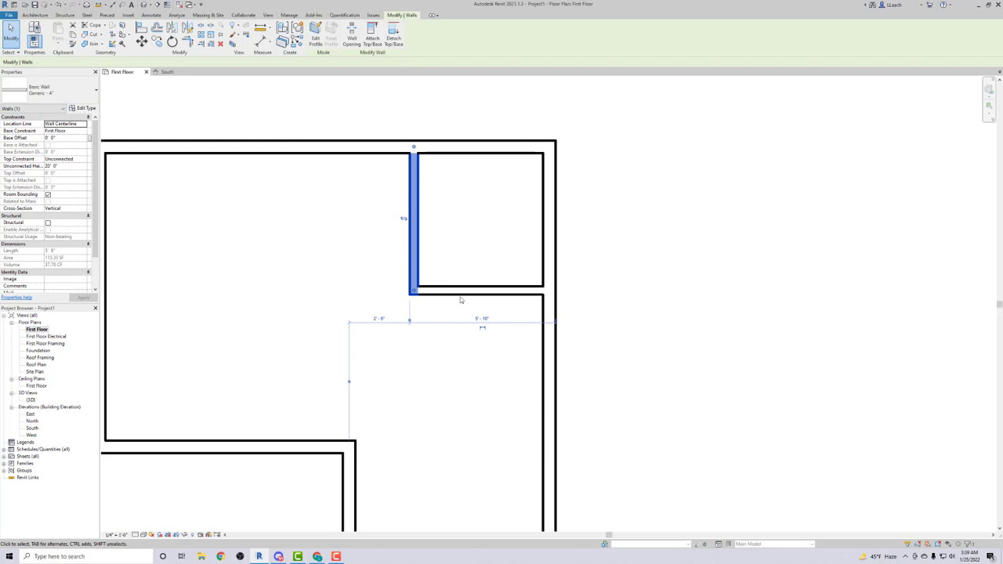
click(459, 220)
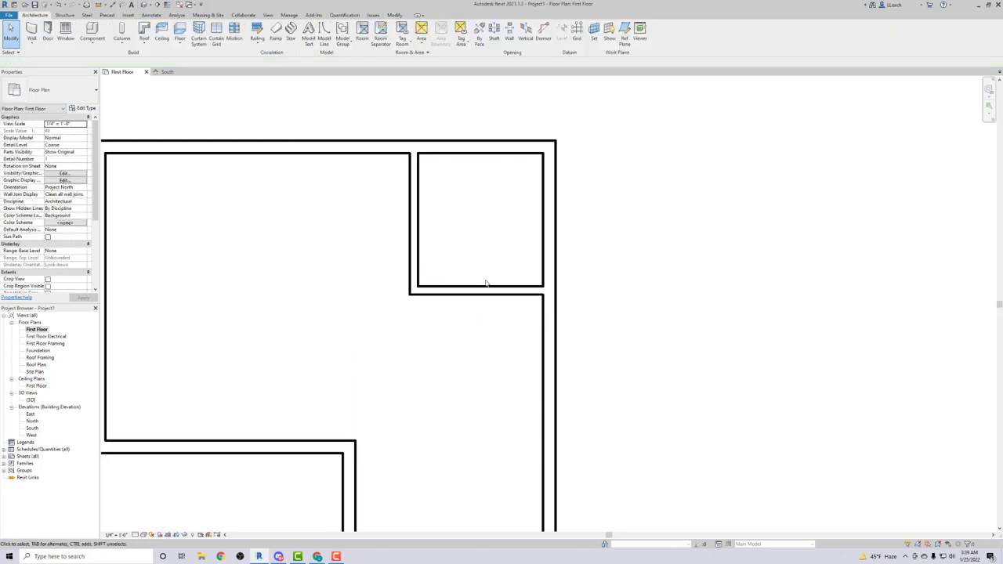
Step: Move the horizontal partition so its lower face is 5'-10" from the outer face of the top exterior wall
click(479, 291)
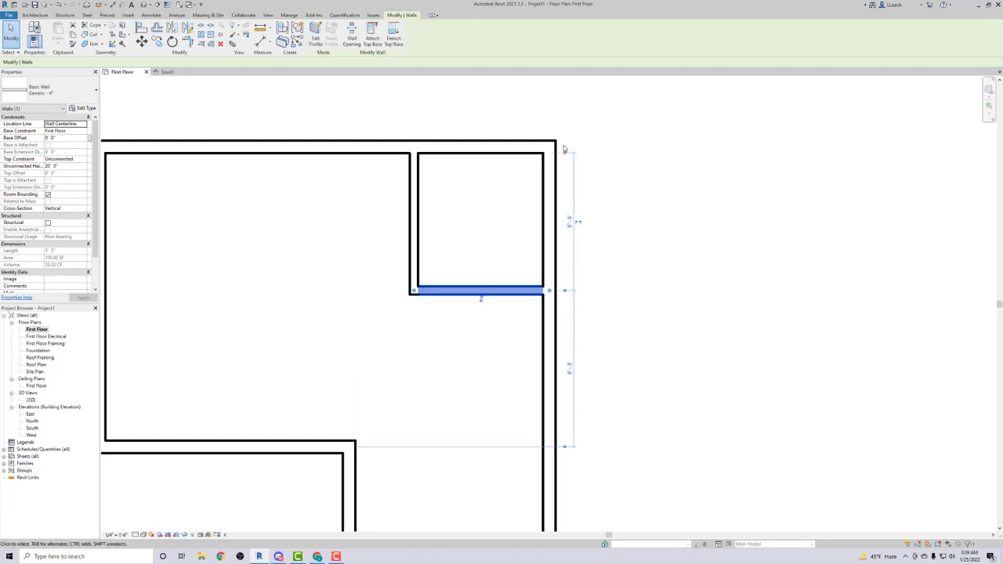
click(570, 219)
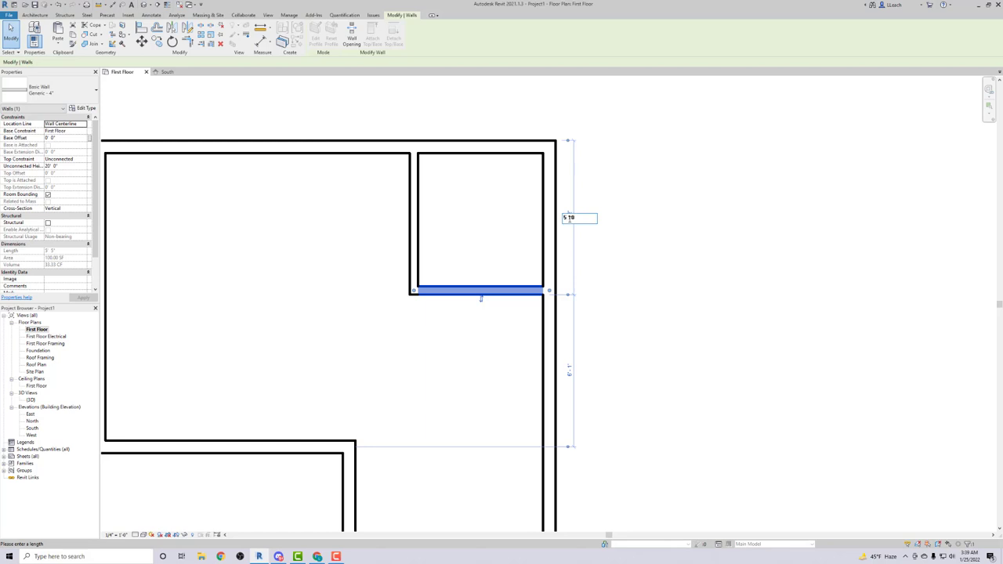
click(563, 217)
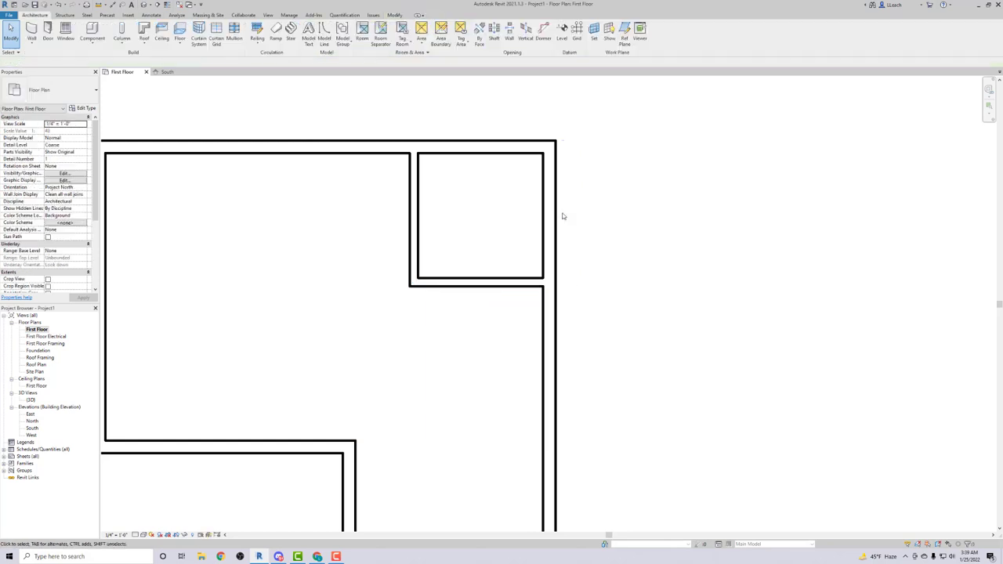
middle_drag(489, 205, 570, 170)
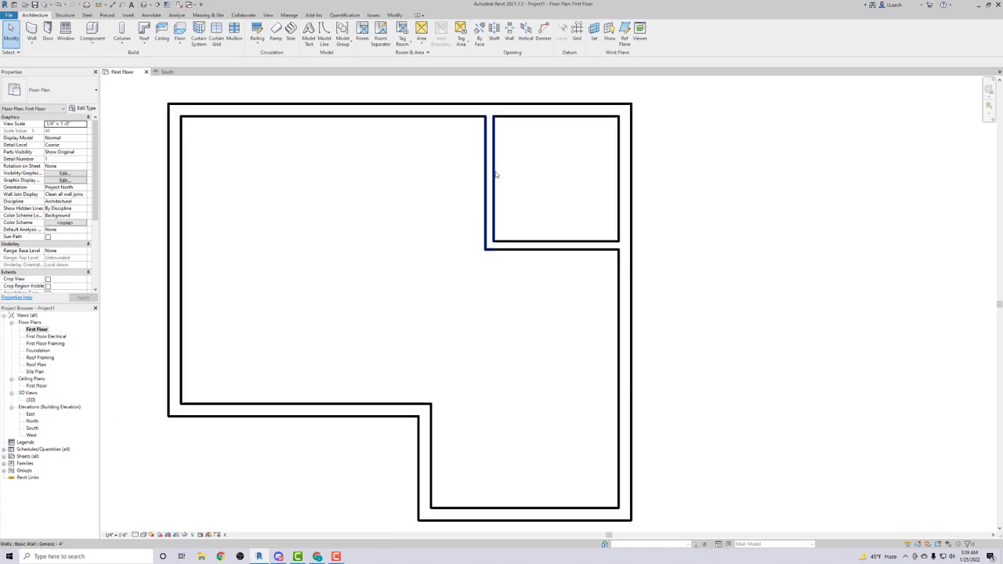
Step: Place a Single-Flush 30" x 84" door in the horizontal partition, about 1'-9" from the vertical partition, hinged beside it and swinging into the small room
mouse_move(430, 196)
middle_down()
mouse_move(421, 174)
mouse_move(442, 185)
middle_up()
scroll(420, 175, down, 1)
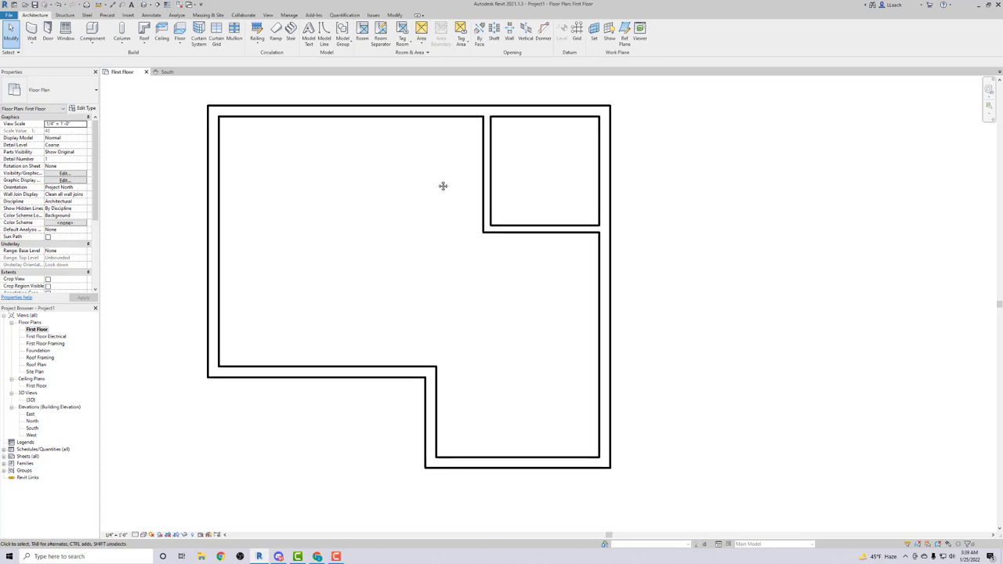
click(49, 36)
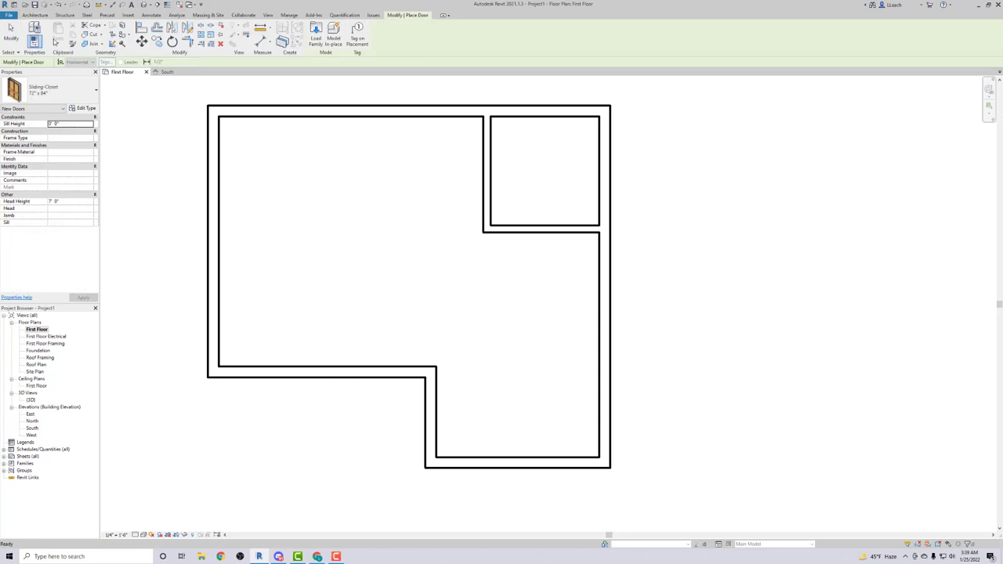
click(95, 91)
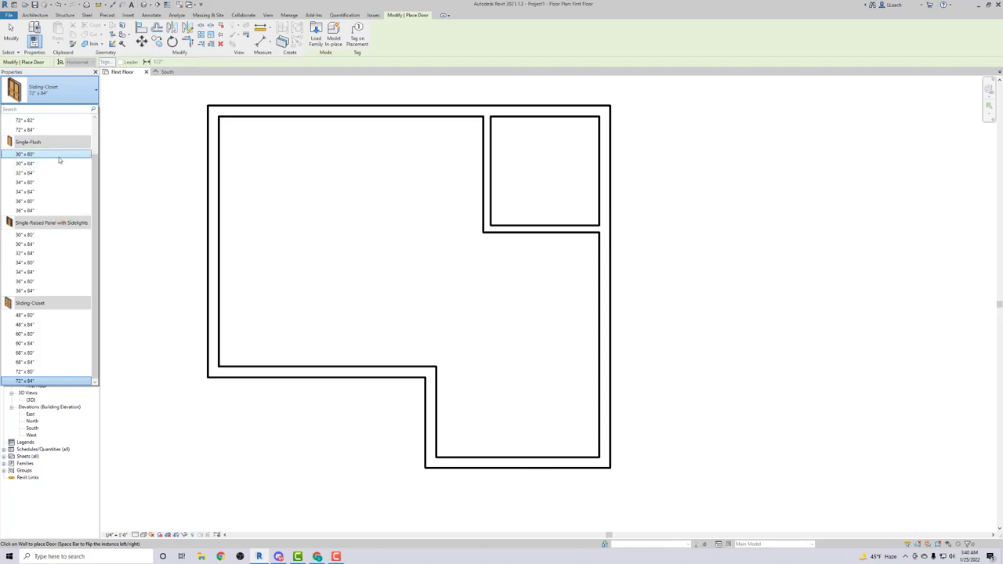
click(34, 165)
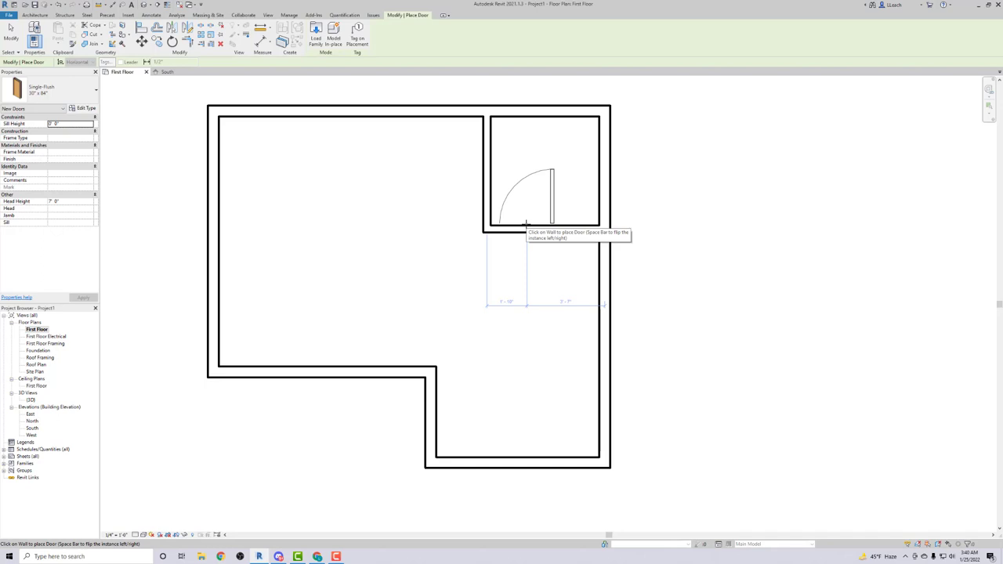
key(space)
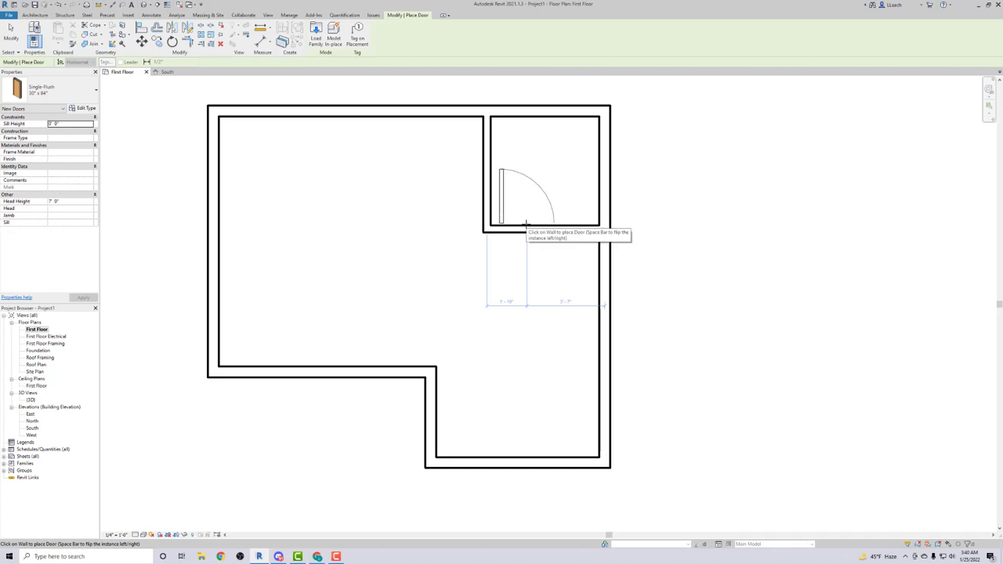
key(space)
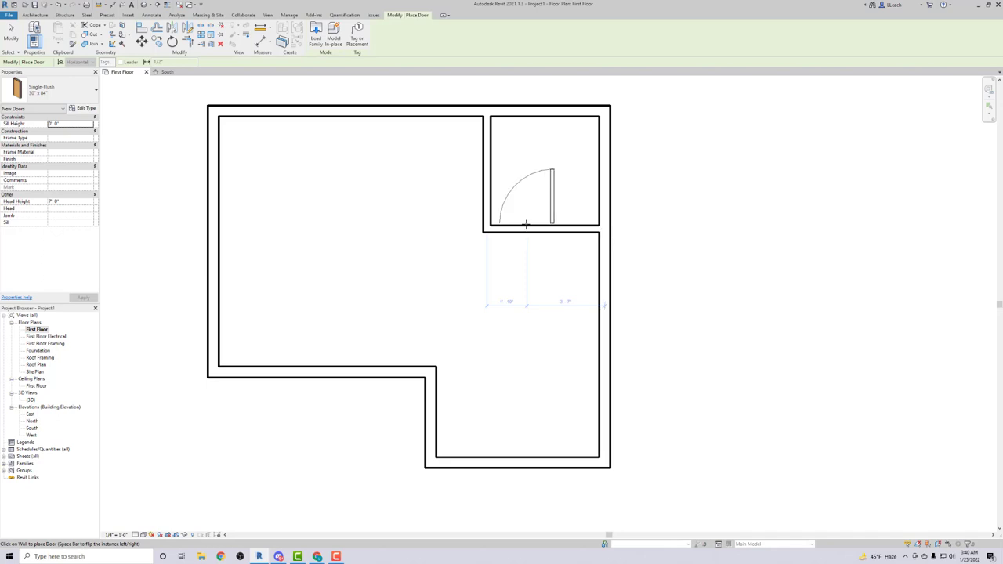
key(space)
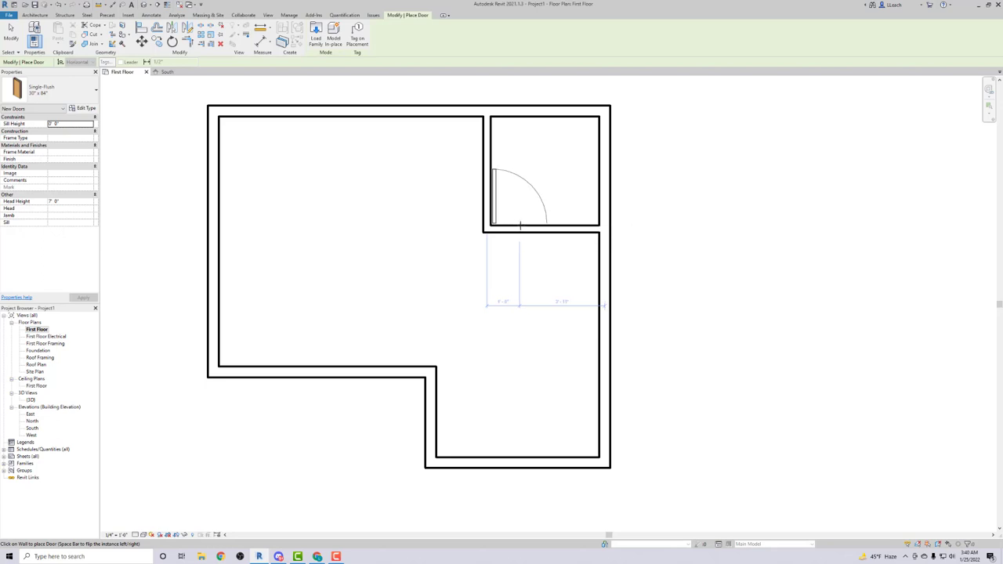
click(523, 226)
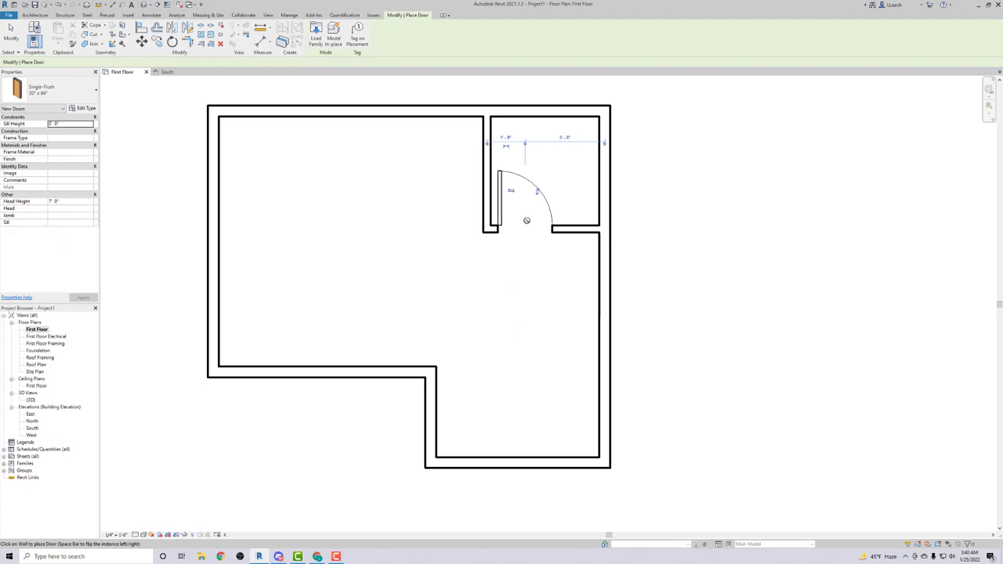
key(Escape)
Step: Set the small room's door opening 4" from the vertical partition's inner face, shifting the dimension's witness lines to that face and the opening's near edge
scroll(502, 215, up, 5)
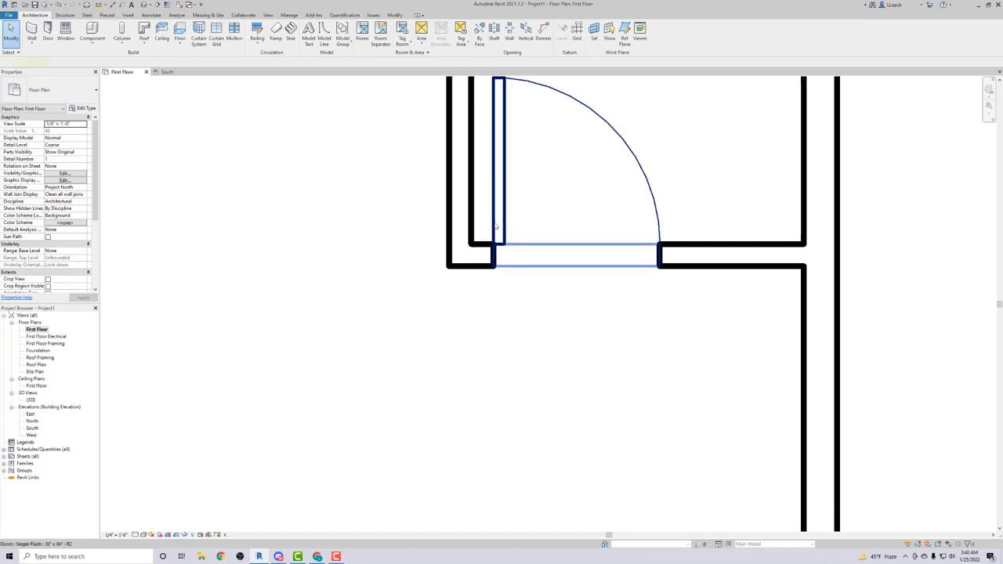
click(505, 192)
scroll(506, 192, down, 1)
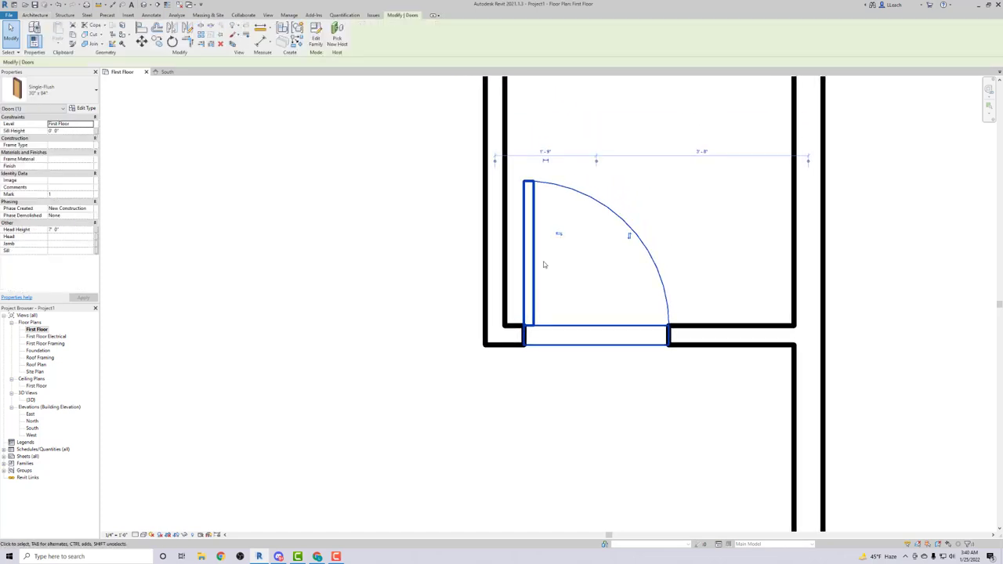
scroll(498, 246, down, 1)
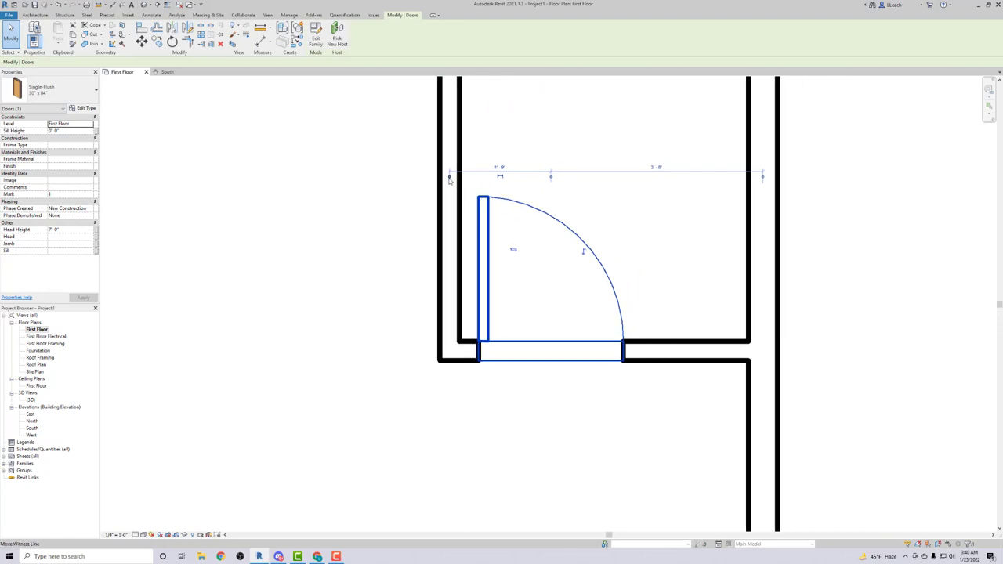
drag(449, 177, 444, 177)
click(444, 177)
drag(545, 185, 480, 229)
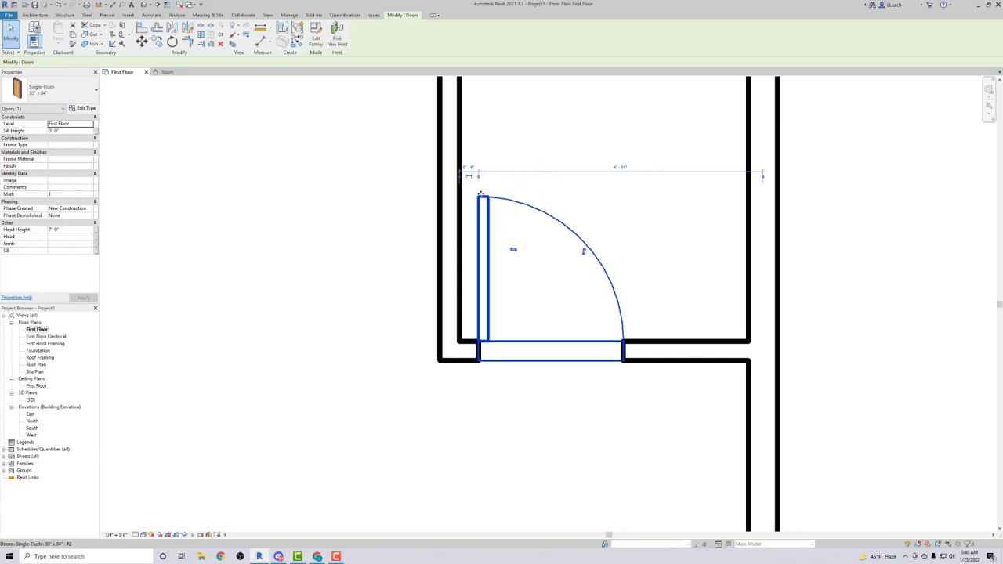
scroll(485, 193, up, 1)
scroll(483, 185, up, 1)
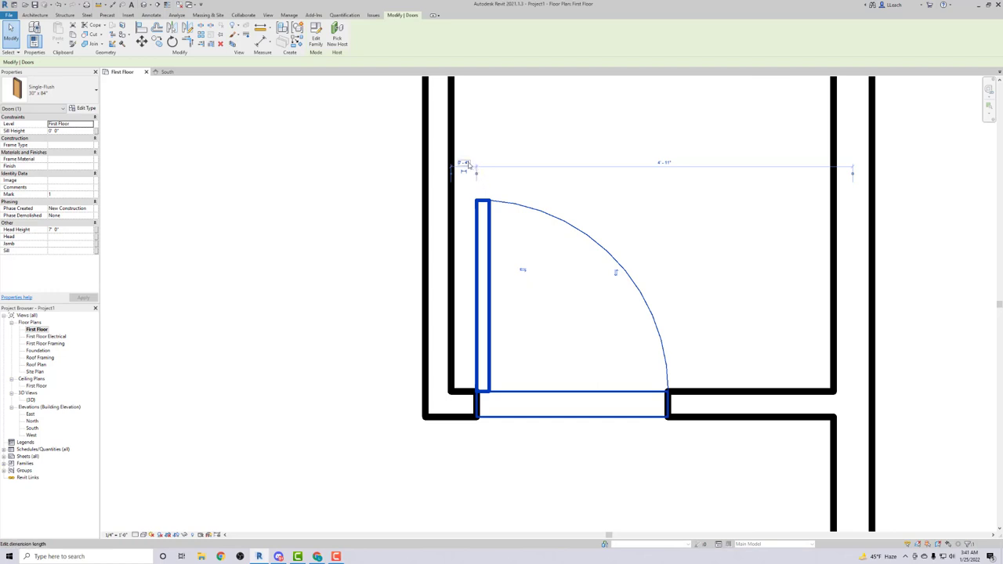
click(469, 164)
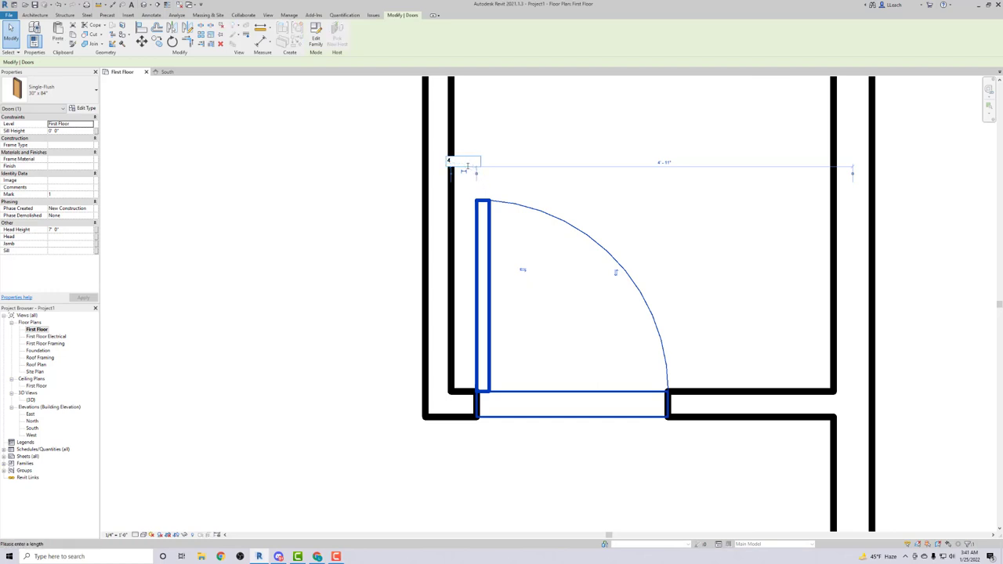
key(Return)
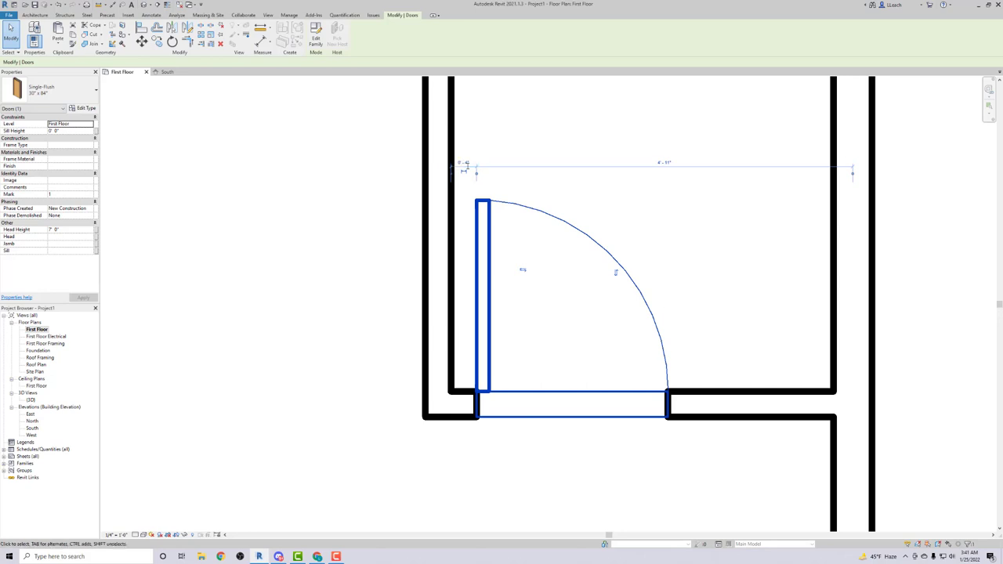
key(Escape)
scroll(395, 261, down, 2)
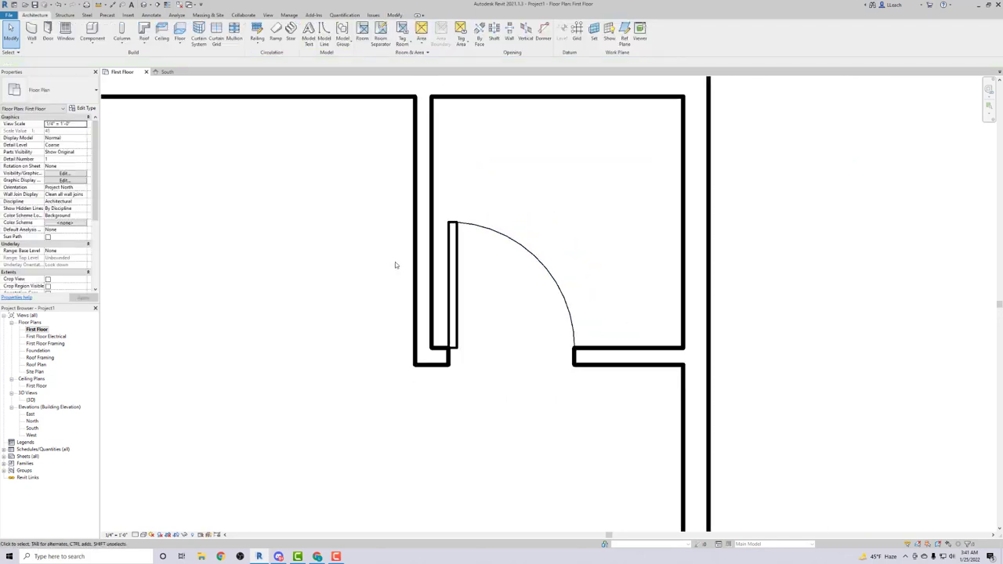
Step: Place a Single-Flush 36" x 84" door midway in the short vertical exterior wall at the notch, hinged toward the bottom wall and swinging inward
scroll(490, 217, up, 1)
scroll(489, 217, down, 3)
mouse_move(481, 295)
middle_down()
mouse_move(481, 185)
mouse_move(485, 292)
mouse_move(469, 281)
middle_up()
scroll(468, 281, up, 1)
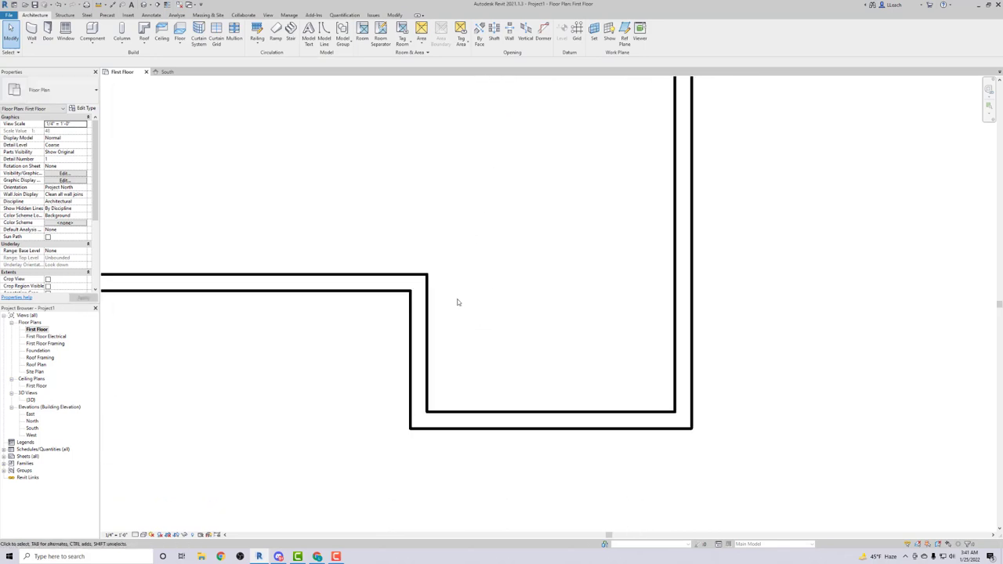
scroll(462, 327, up, 1)
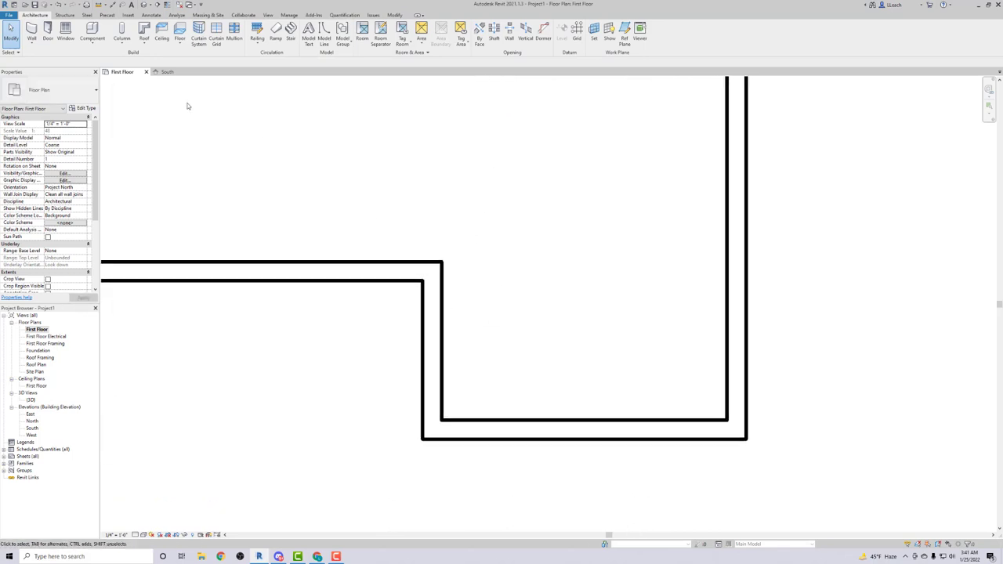
click(48, 33)
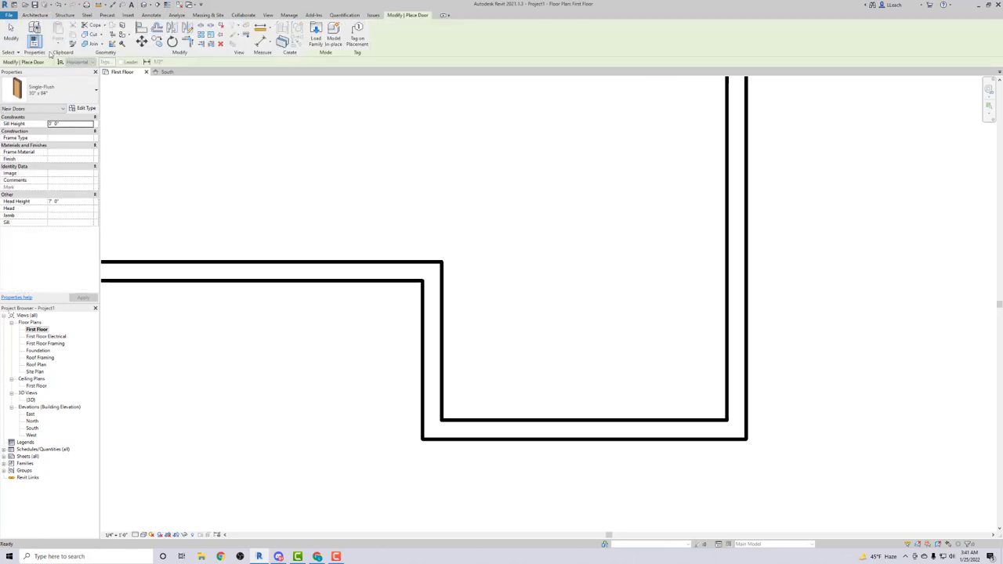
click(94, 92)
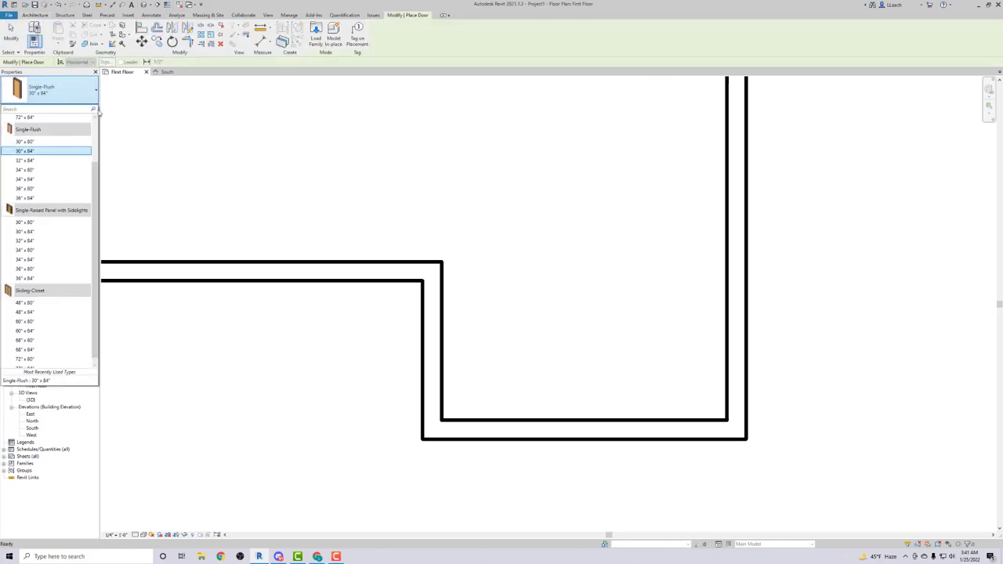
click(25, 199)
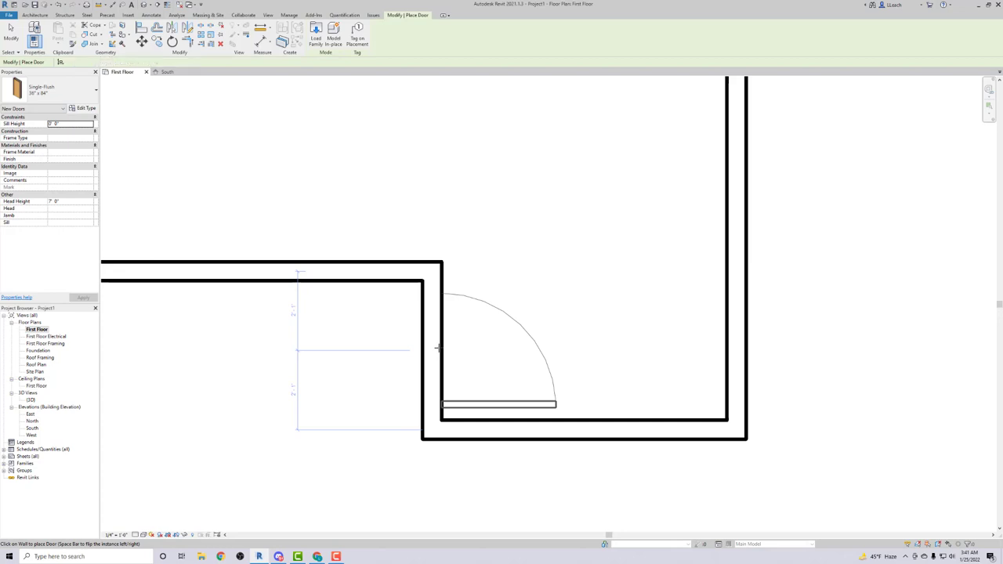
click(438, 347)
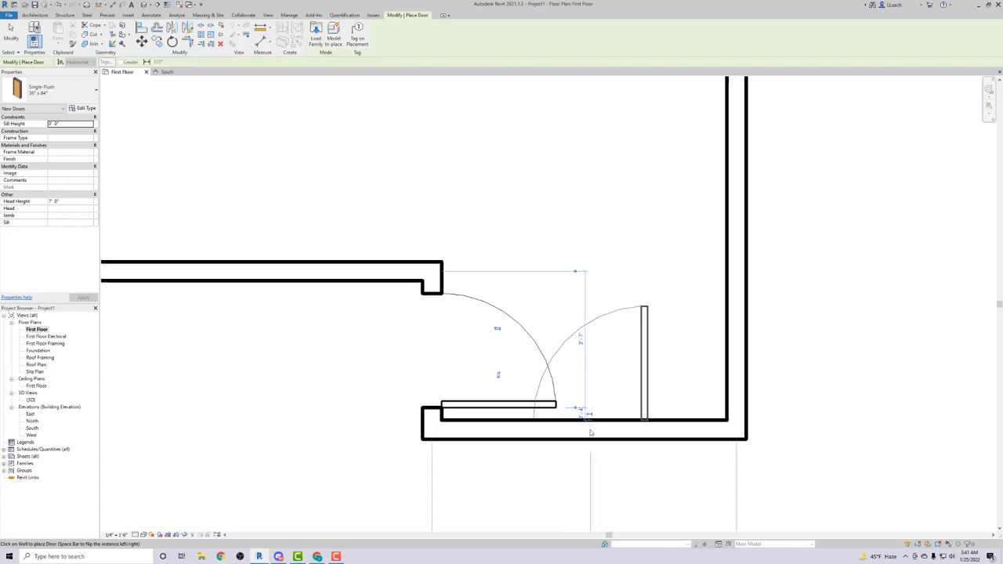
Step: Set the entry door's opening 4" from the inner face of the bottom exterior wall and finish placing doors
click(580, 413)
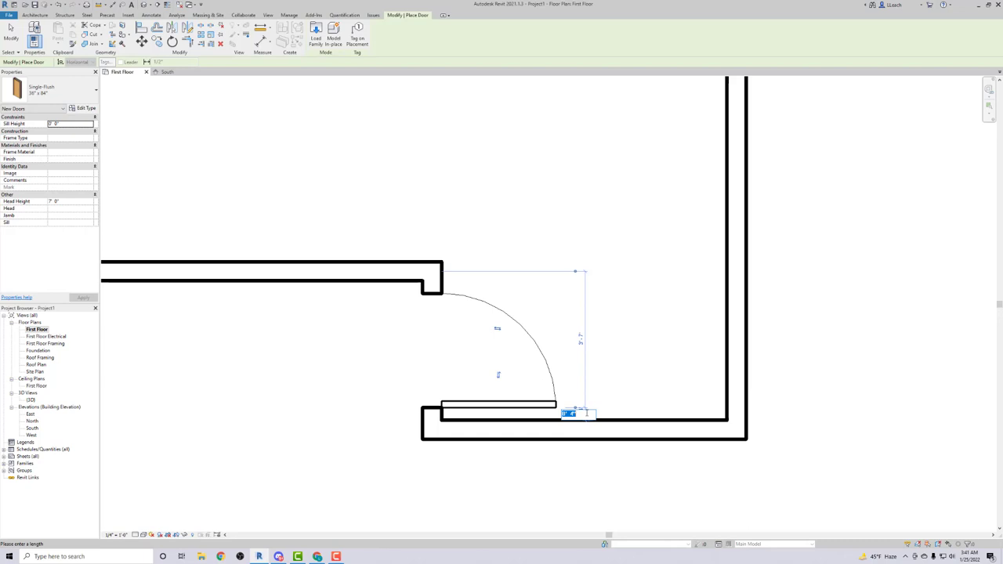
text(4)
key(Return)
scroll(423, 270, down, 5)
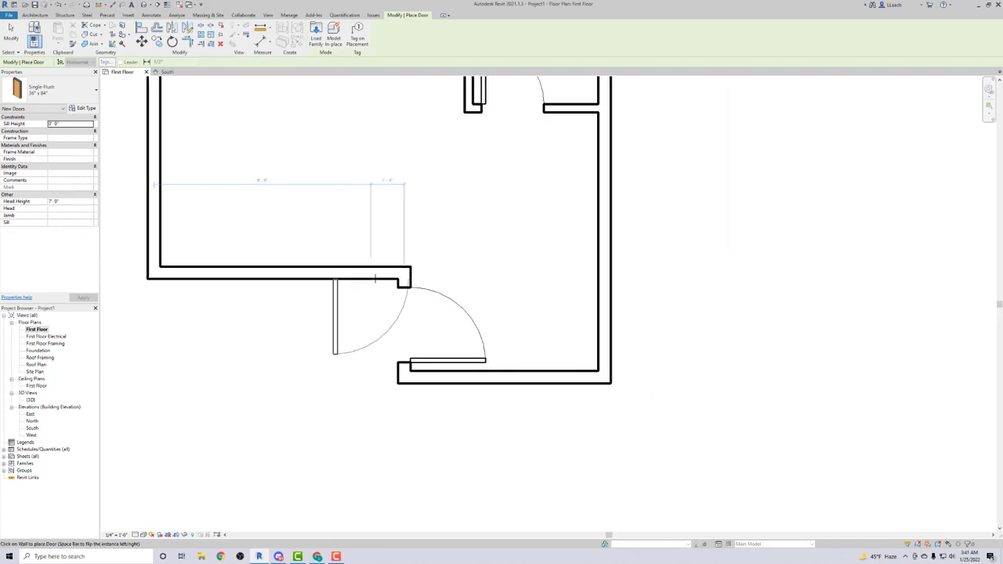
key(Escape)
scroll(434, 270, down, 2)
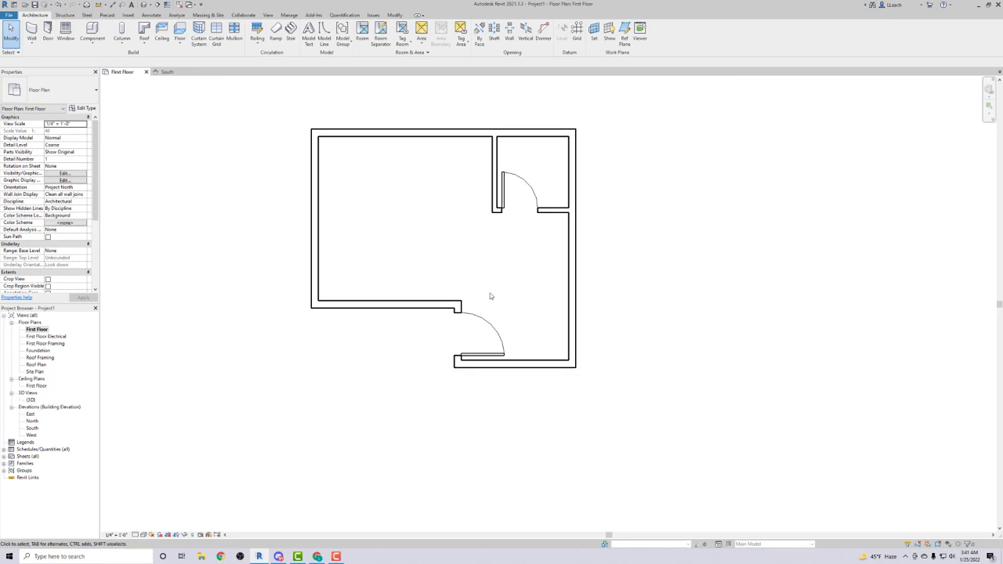
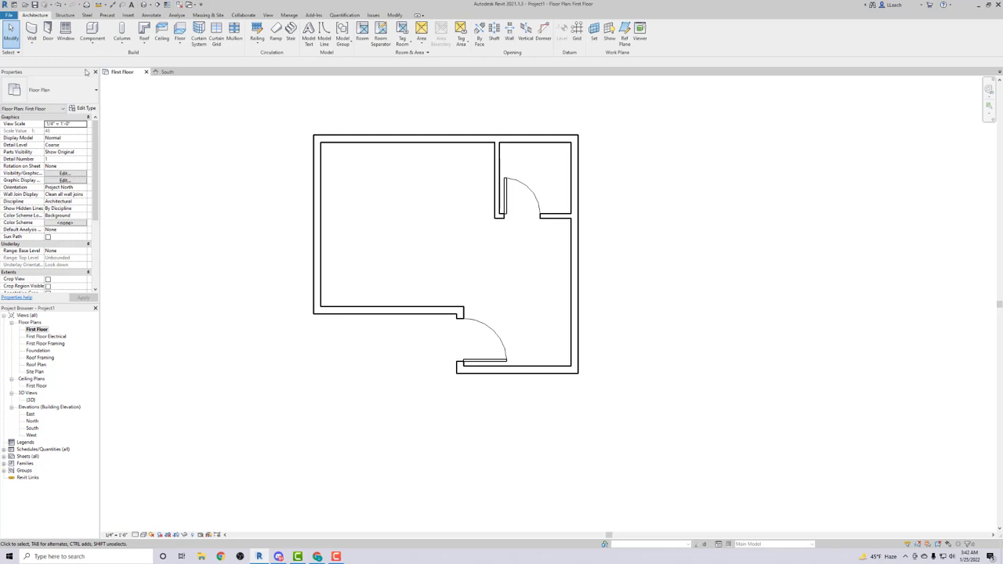
Step: Start placing a window and choose the Window-Casement-Double 57" x 72" type
click(67, 37)
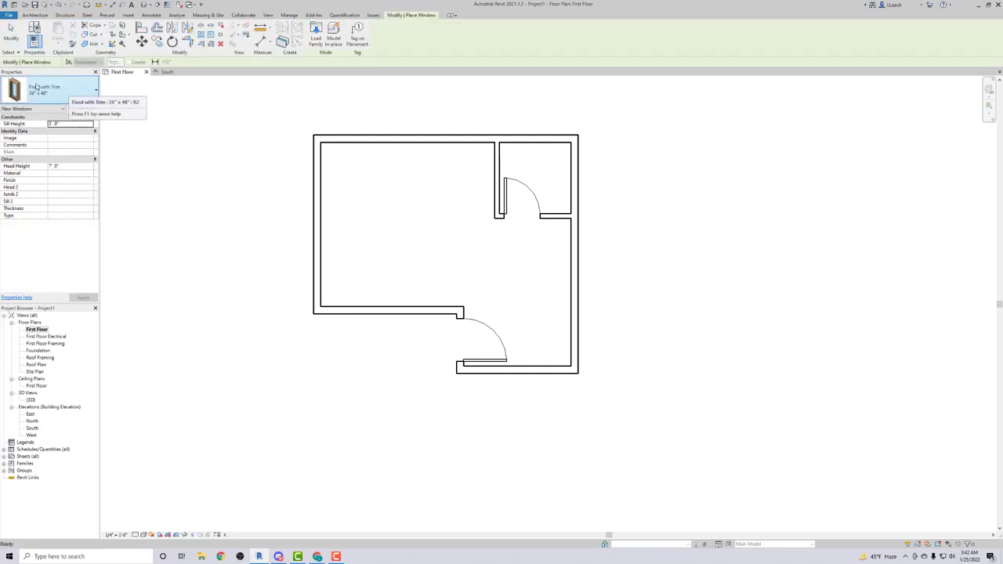
click(95, 91)
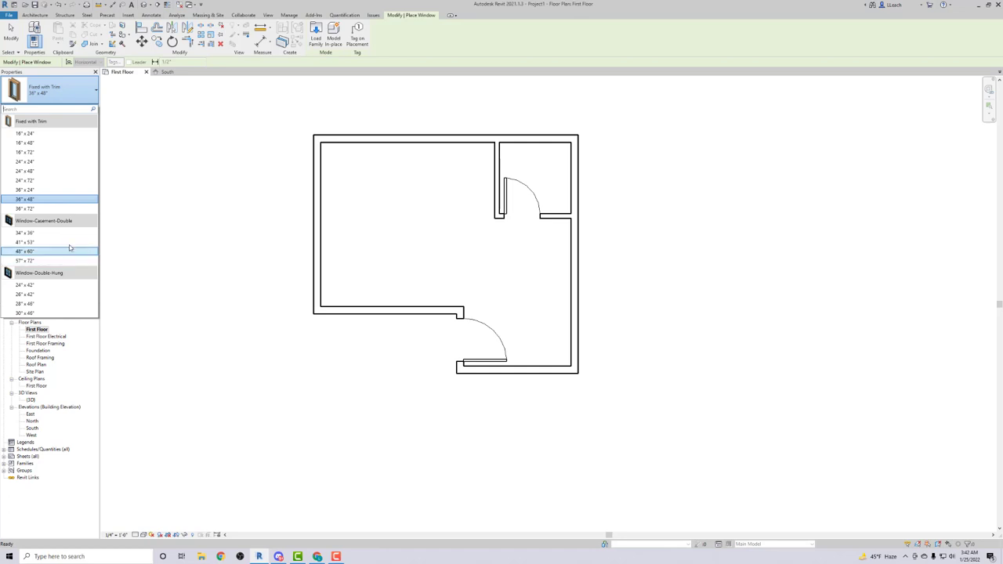
mouse_move(88, 235)
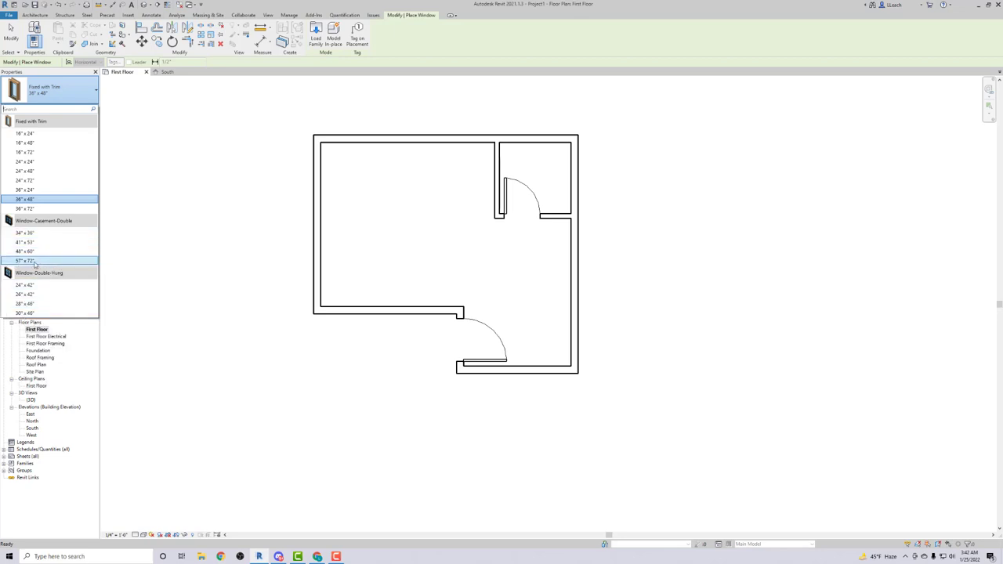
mouse_move(52, 225)
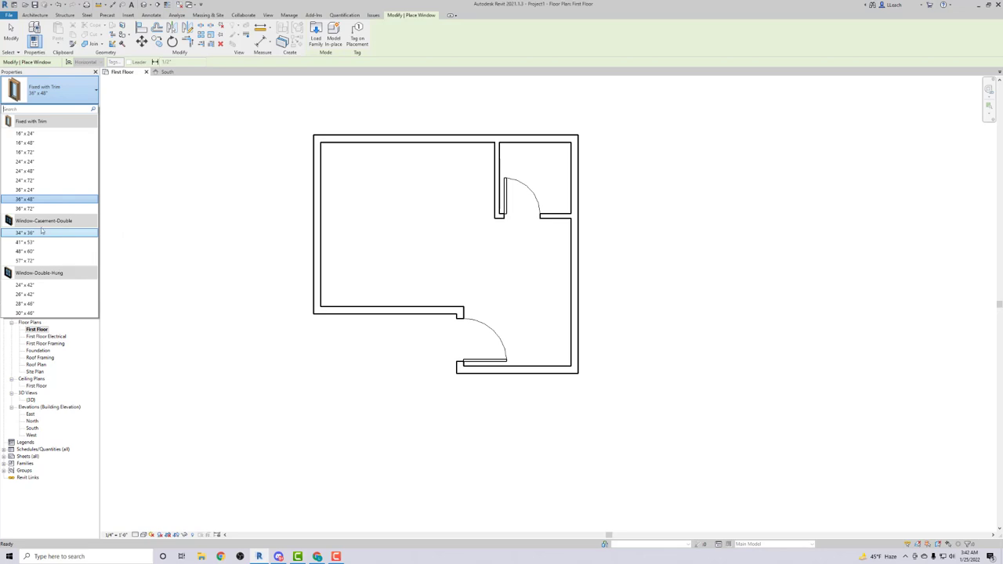
mouse_move(30, 261)
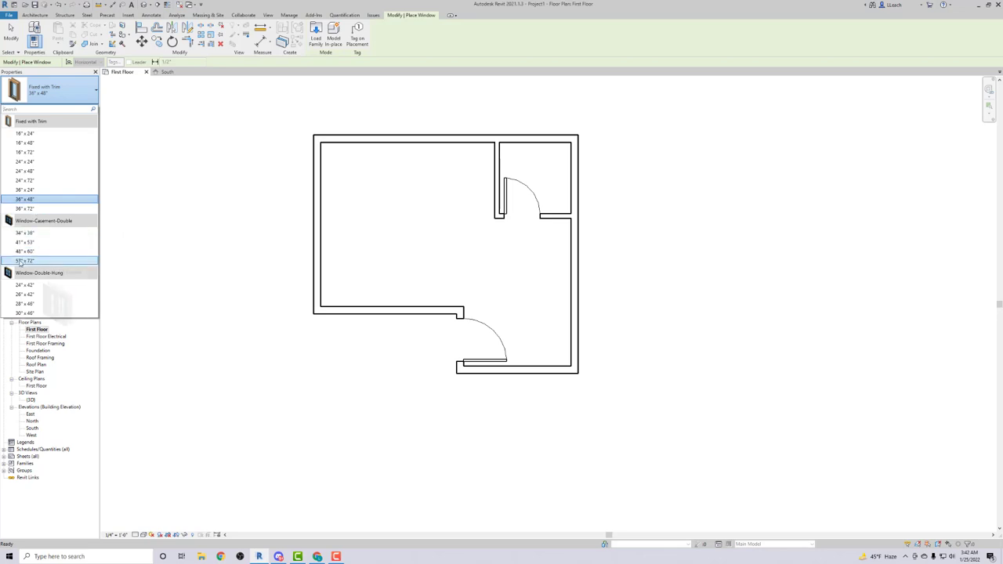
click(30, 261)
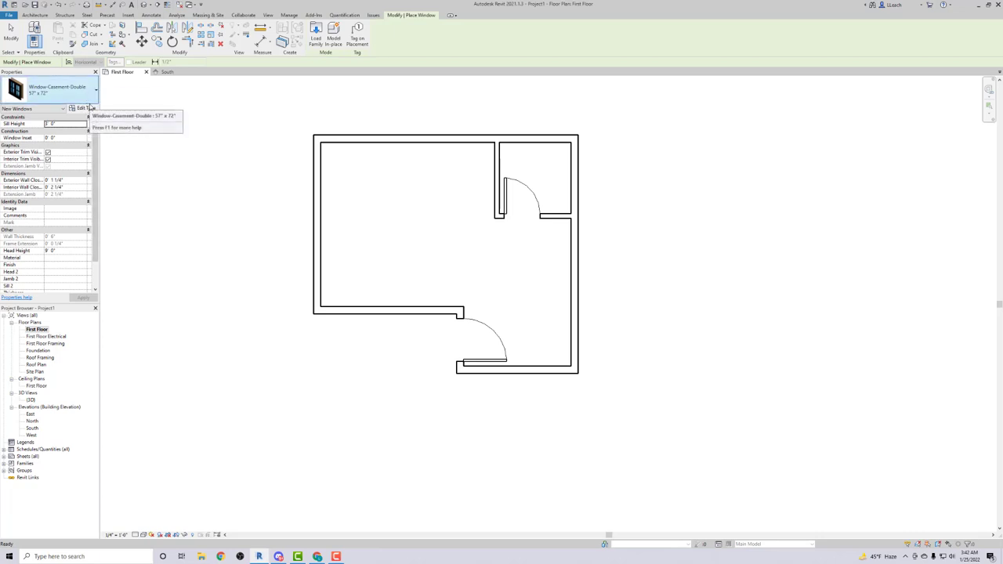
Step: Duplicate the Window-Casement-Double 57" x 72" type under the name 72" x 60"
click(88, 111)
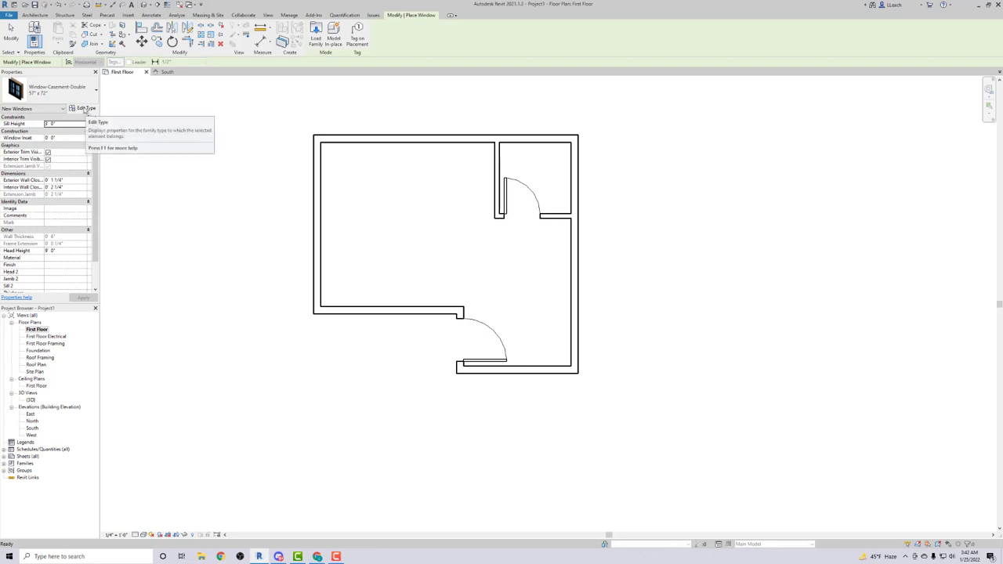
click(85, 110)
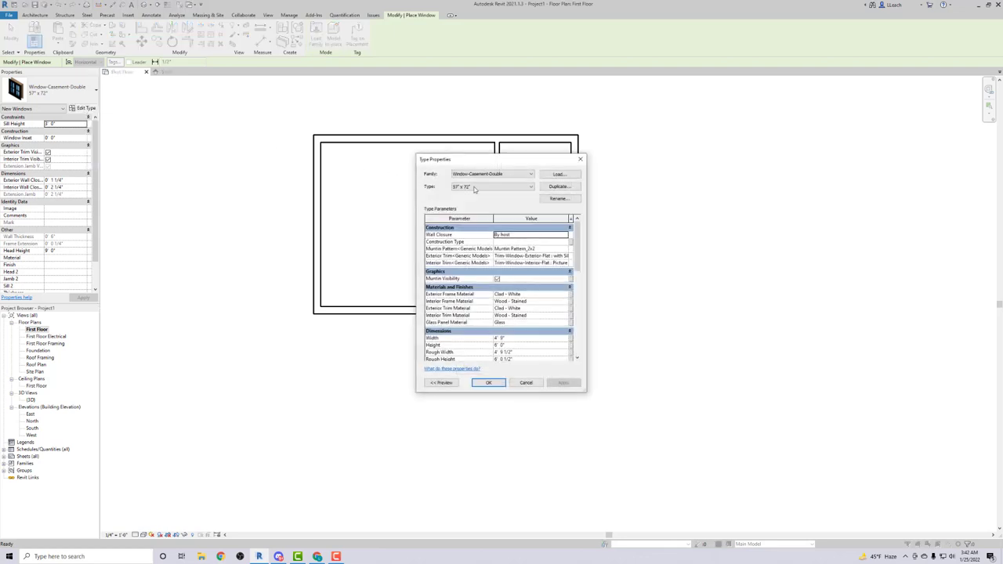
click(558, 187)
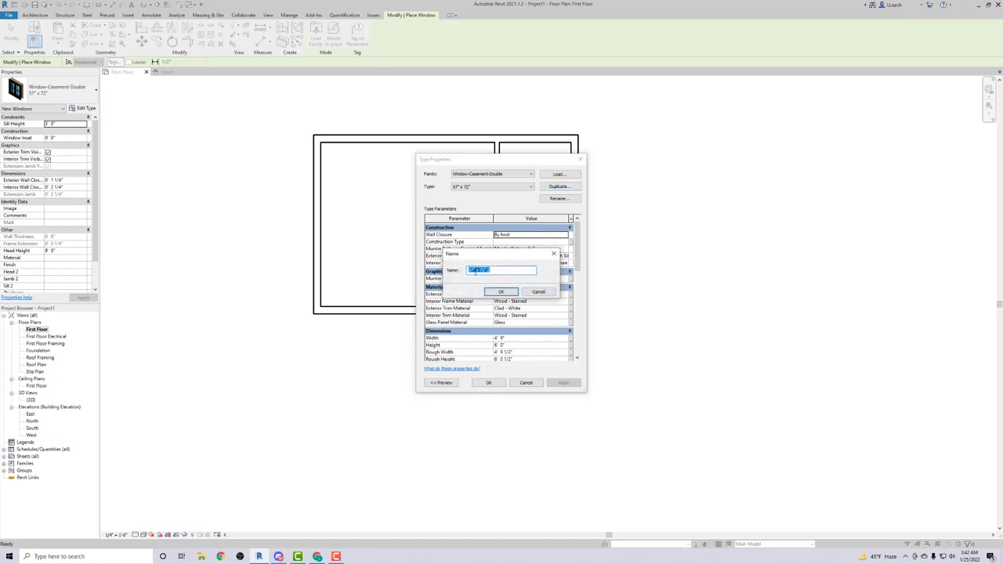
double_click(474, 270)
click(474, 270)
double_click(472, 270)
double_click(472, 270)
text(72)
click(480, 270)
text(6)
key(Delete)
key(Delete)
key(Delete)
text(0)
click(500, 293)
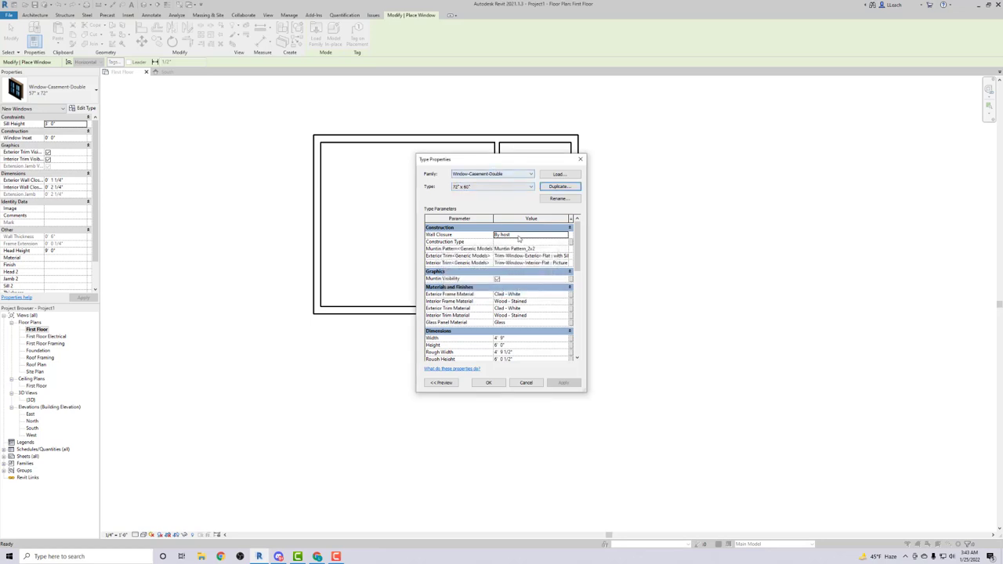
Step: Set the 72" x 60" window type's width to 6' 0" and height to 5' 0", and accept the type properties
click(503, 337)
double_click(502, 337)
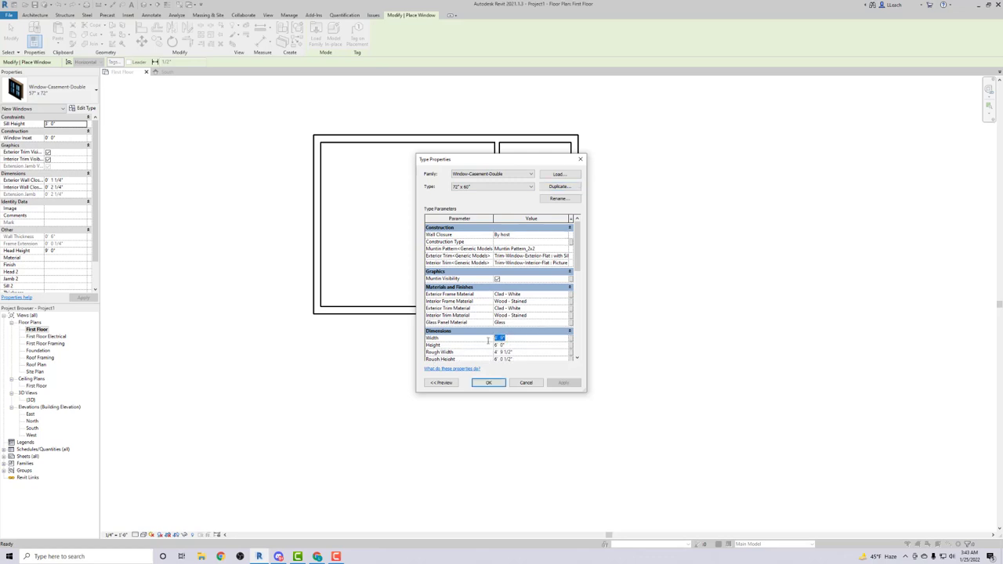
text(72)
click(518, 346)
double_click(511, 346)
text(6)
key(Return)
scroll(563, 318, down, 2)
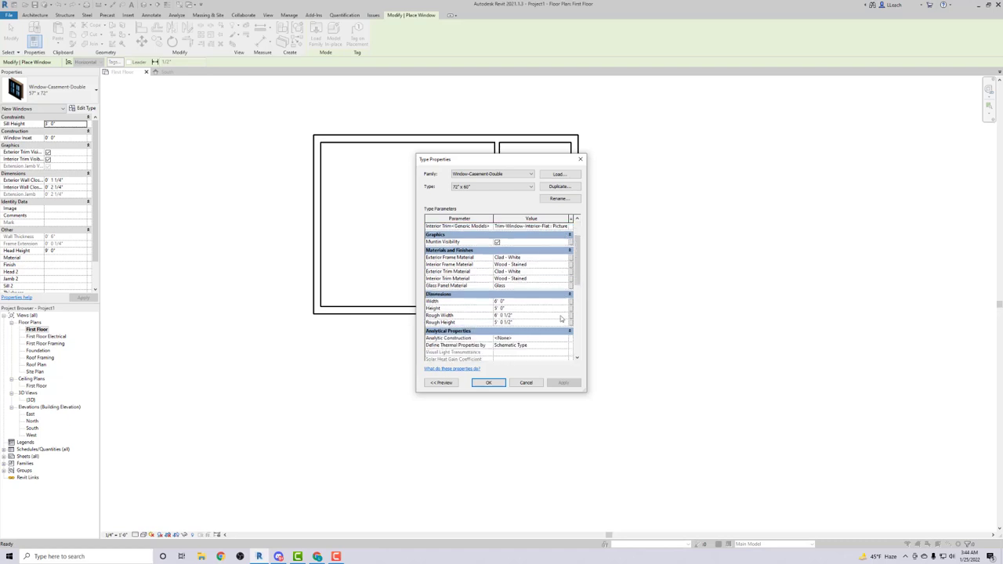
click(488, 382)
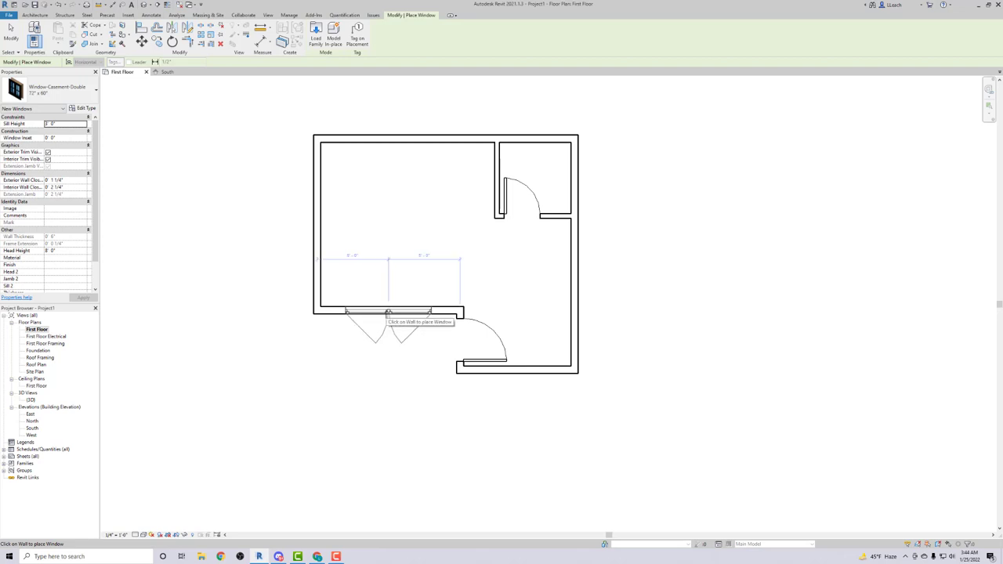
Step: Place 72" x 60" casement windows centered in the horizontal exterior wall beside the entry notch and in the left exterior wall, then finish placing
click(388, 313)
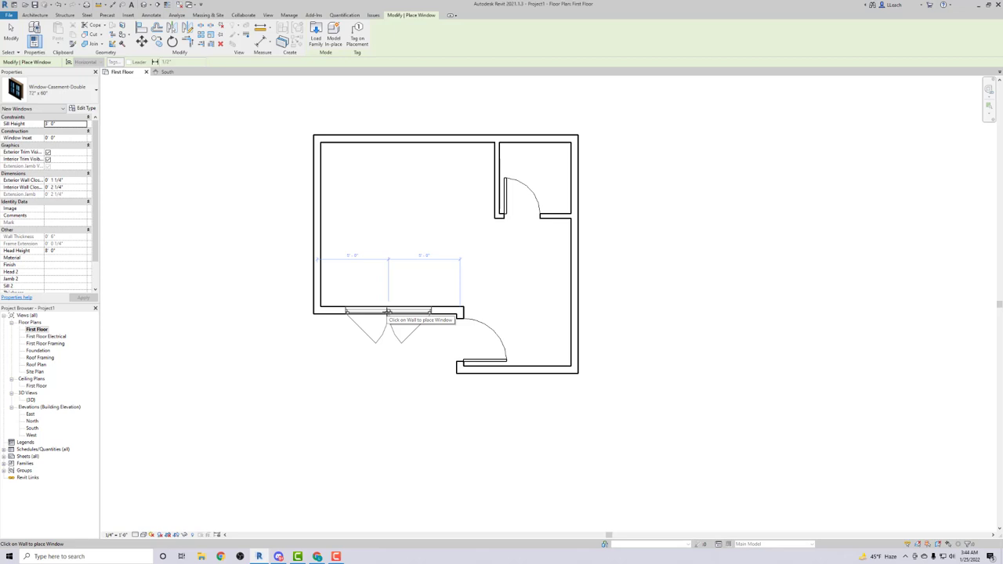
click(388, 314)
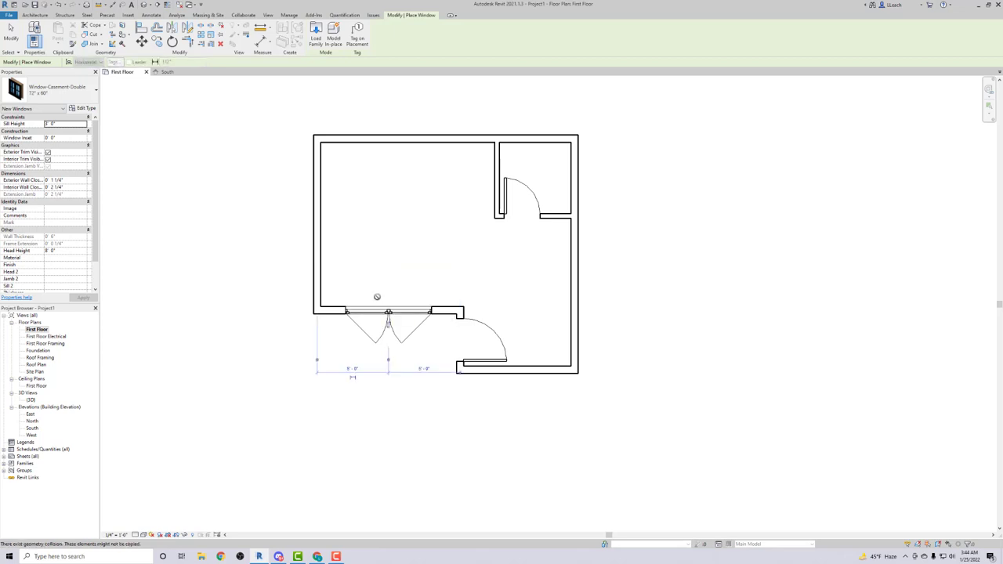
click(314, 225)
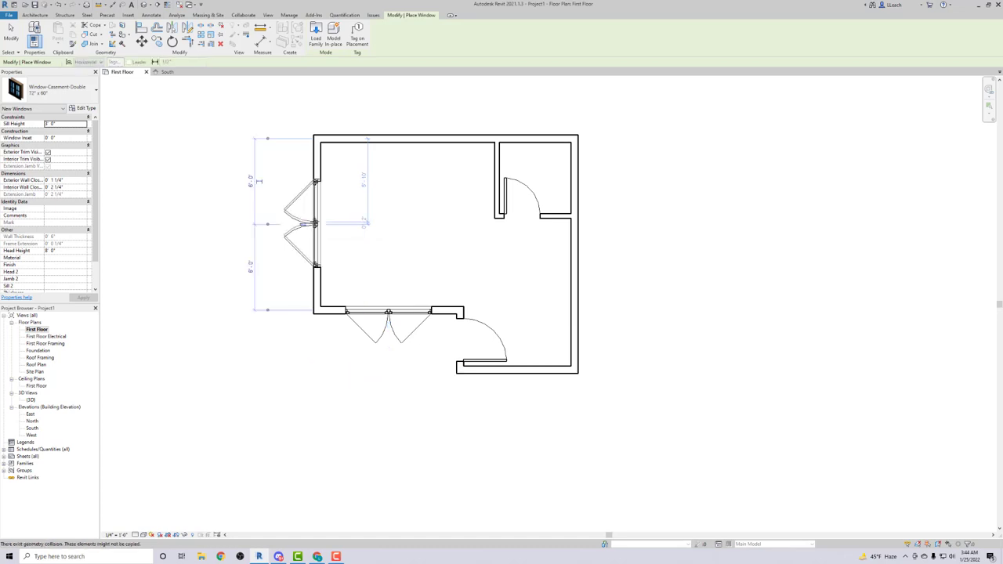
key(Escape)
key(Escape)
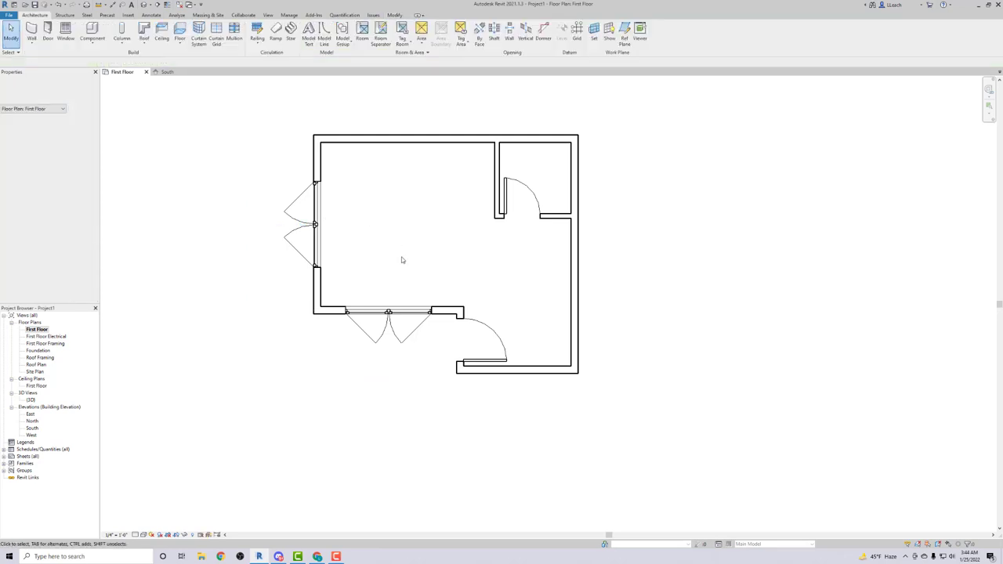
Step: In the default 3D view, select the whole chain of exterior walls and constrain their tops up to level Roof
click(151, 4)
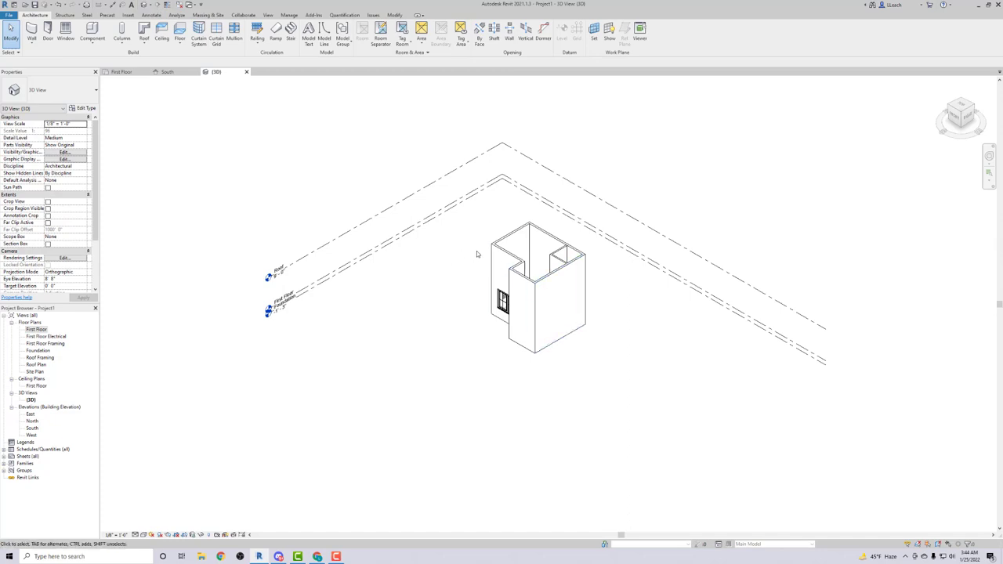
scroll(506, 263, up, 1)
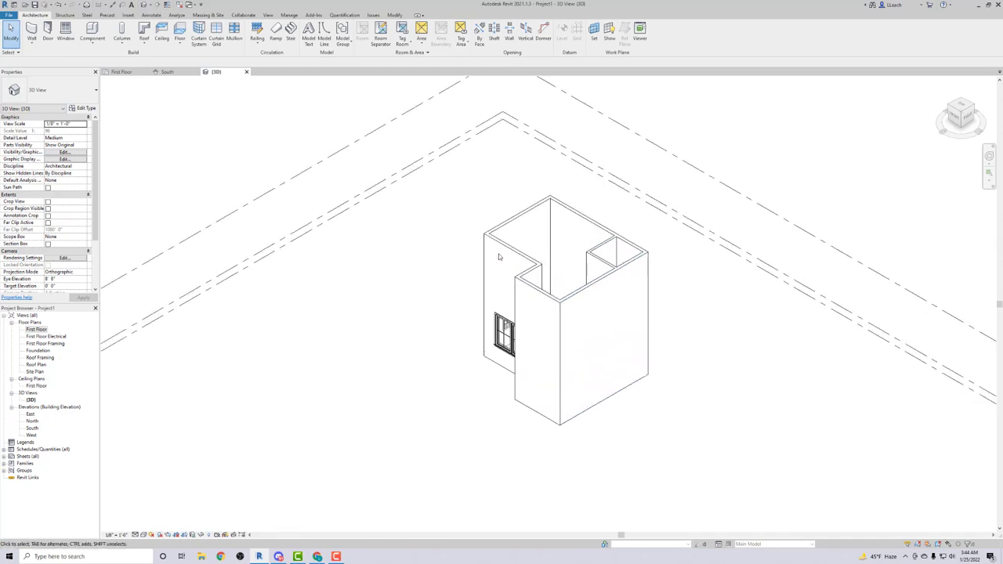
scroll(451, 235, up, 1)
scroll(445, 231, down, 1)
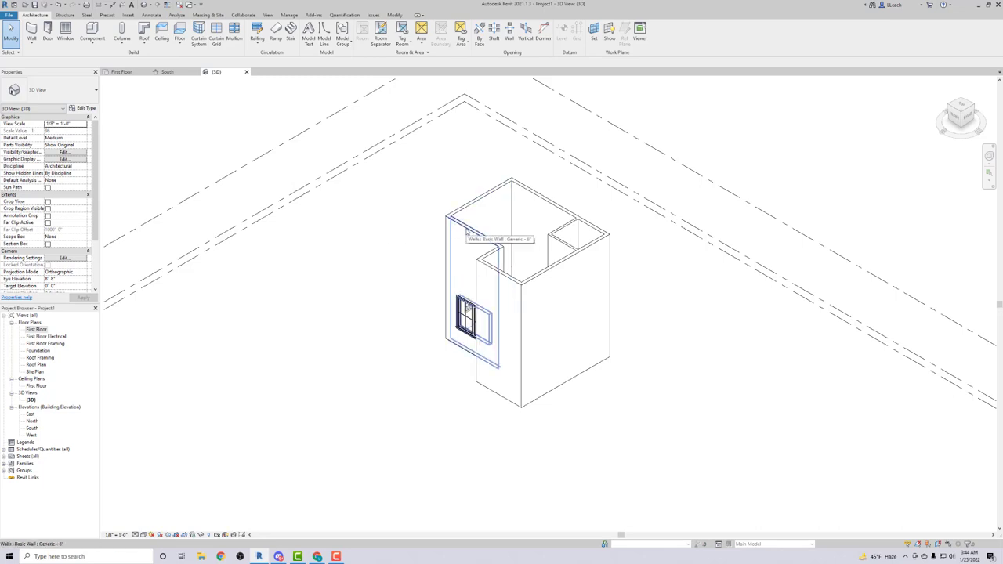
key(Tab)
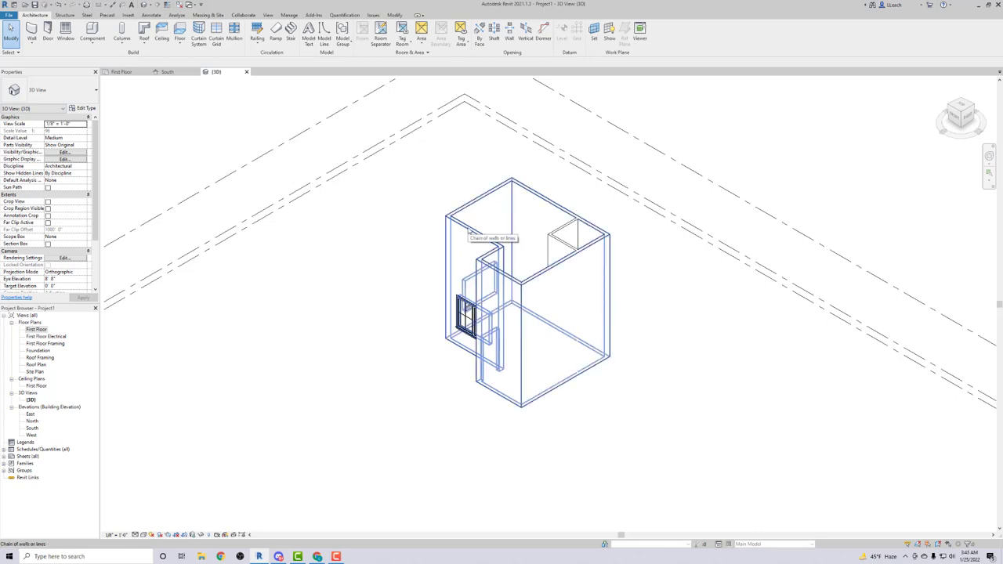
click(468, 230)
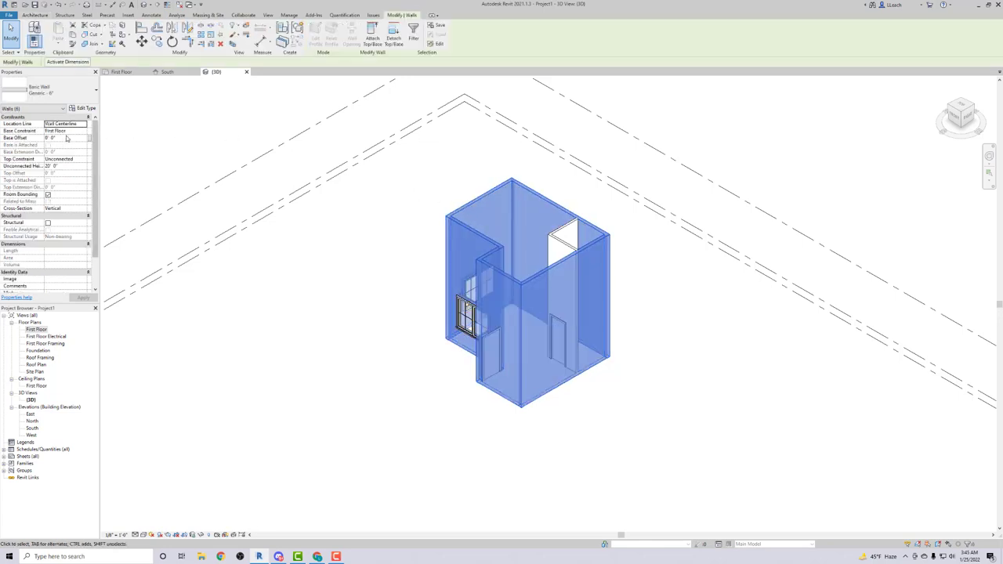
click(84, 159)
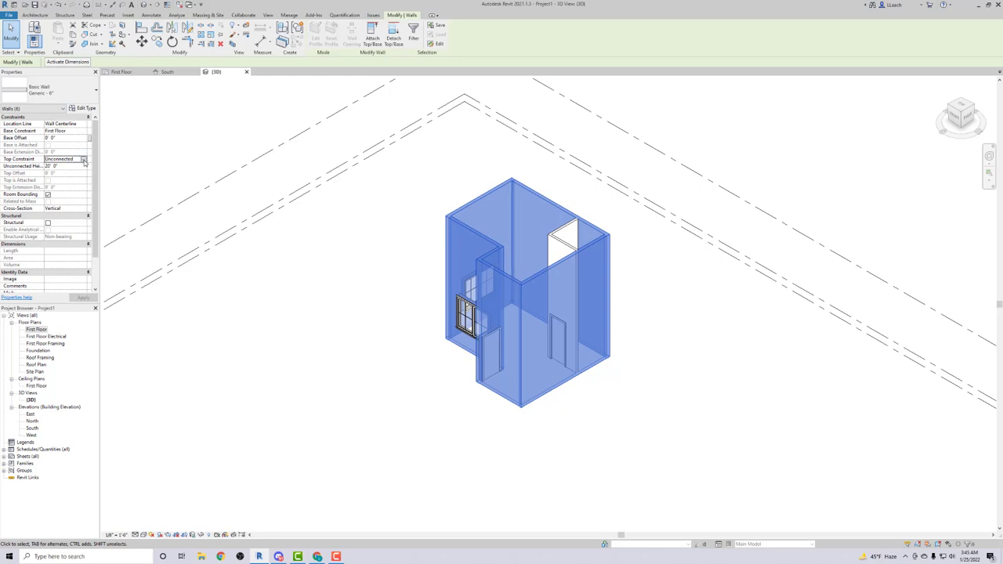
click(84, 160)
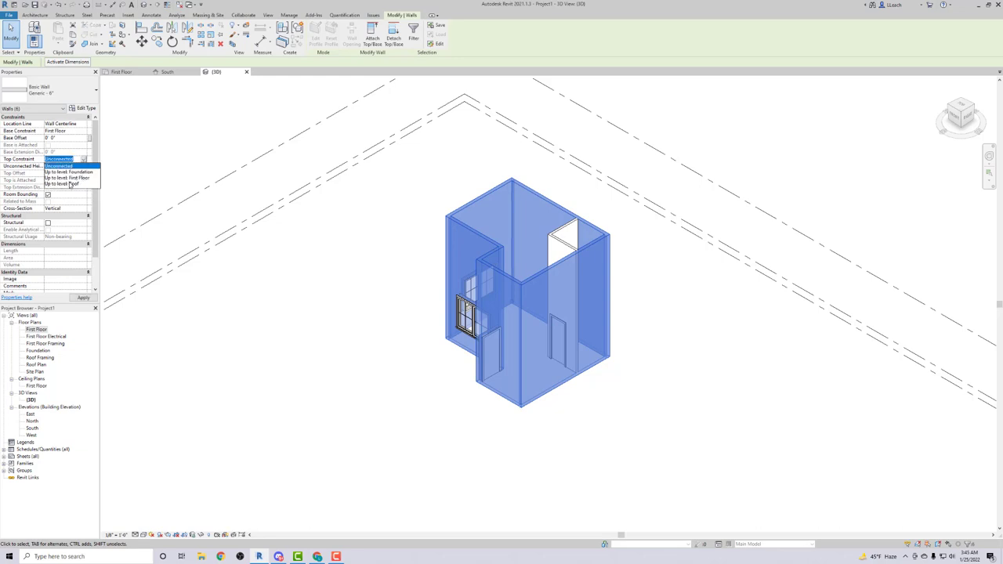
click(69, 185)
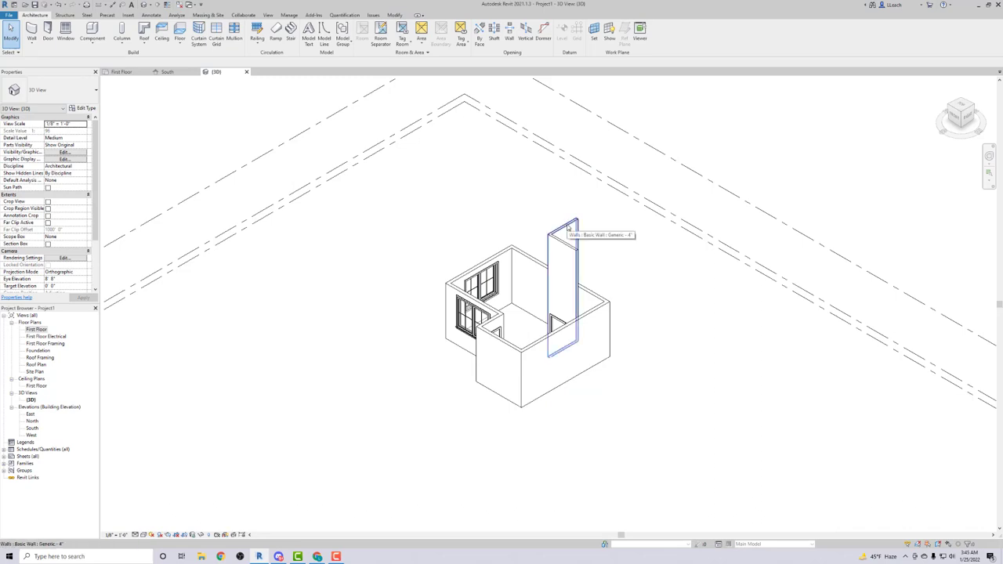
Step: Select both 4" partition walls of the small room and constrain their tops up to level Roof
key(Tab)
click(570, 227)
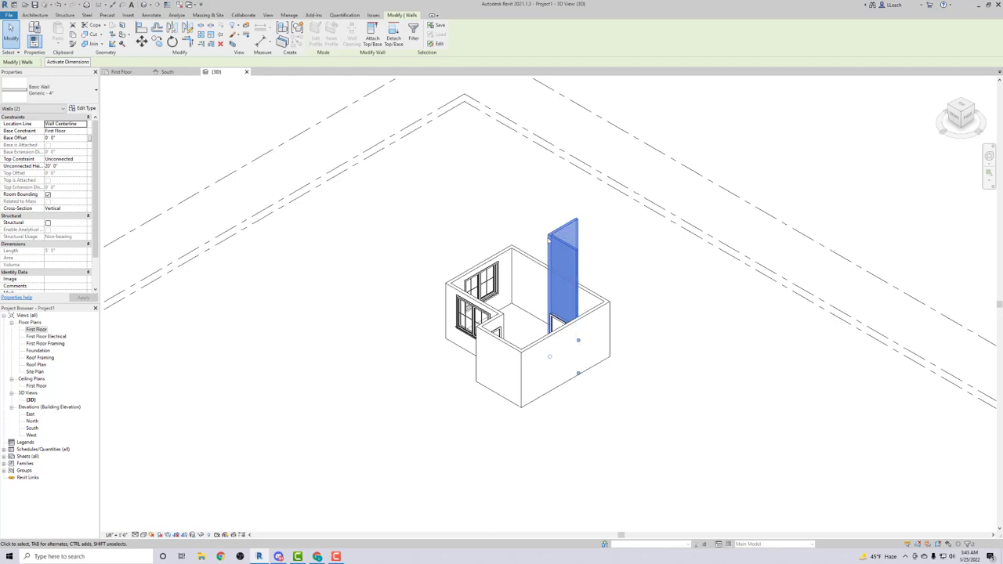
click(70, 159)
click(83, 160)
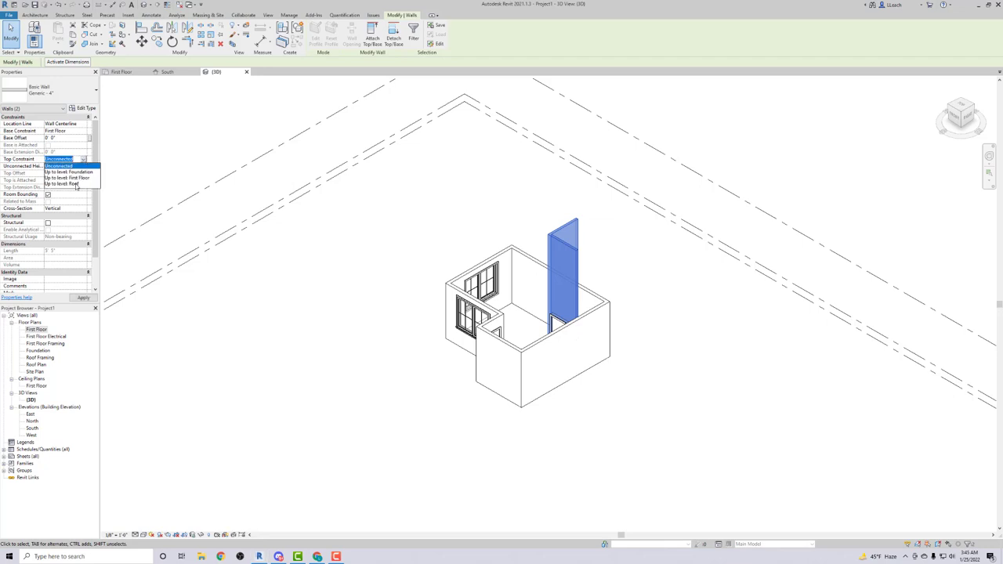
click(76, 184)
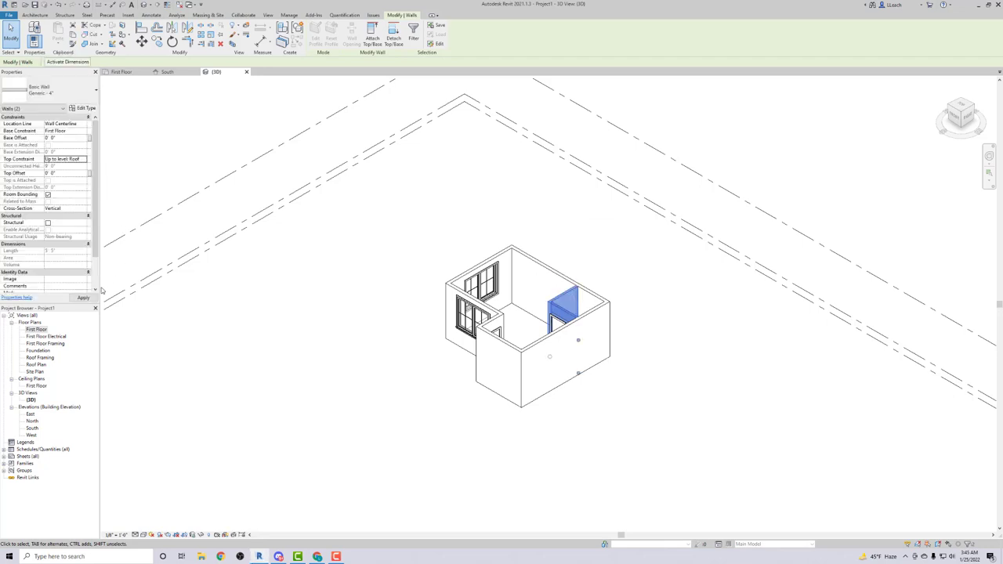
click(352, 272)
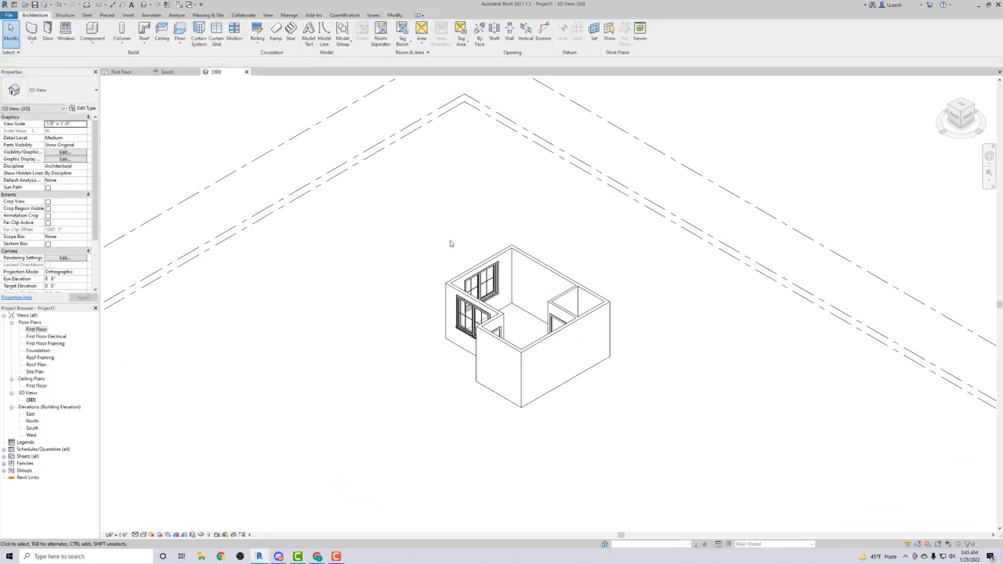
Step: Check the entry door's head height and set the head height of the window beside that door to 7'
scroll(533, 231, up, 4)
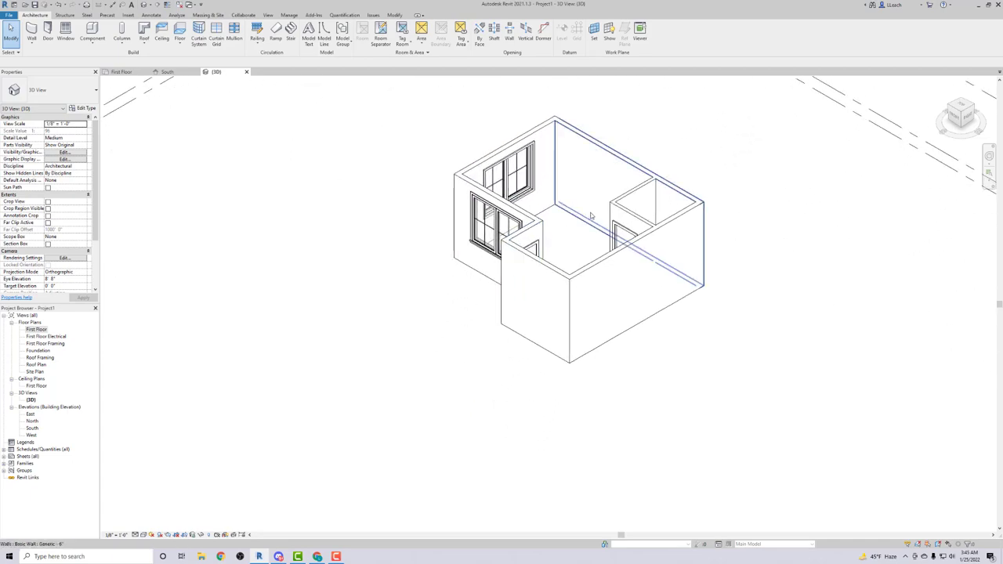
click(950, 109)
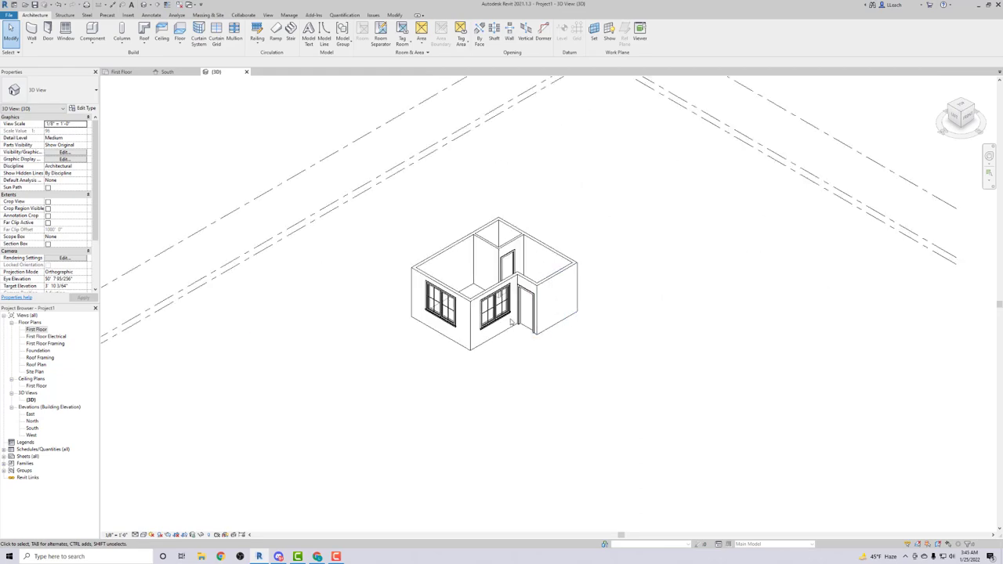
scroll(510, 322, up, 8)
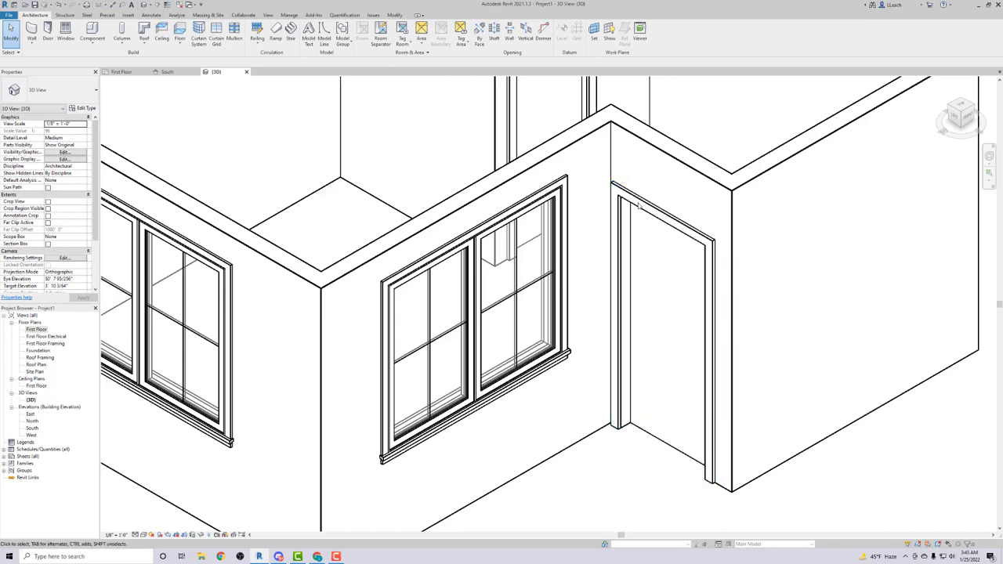
click(641, 209)
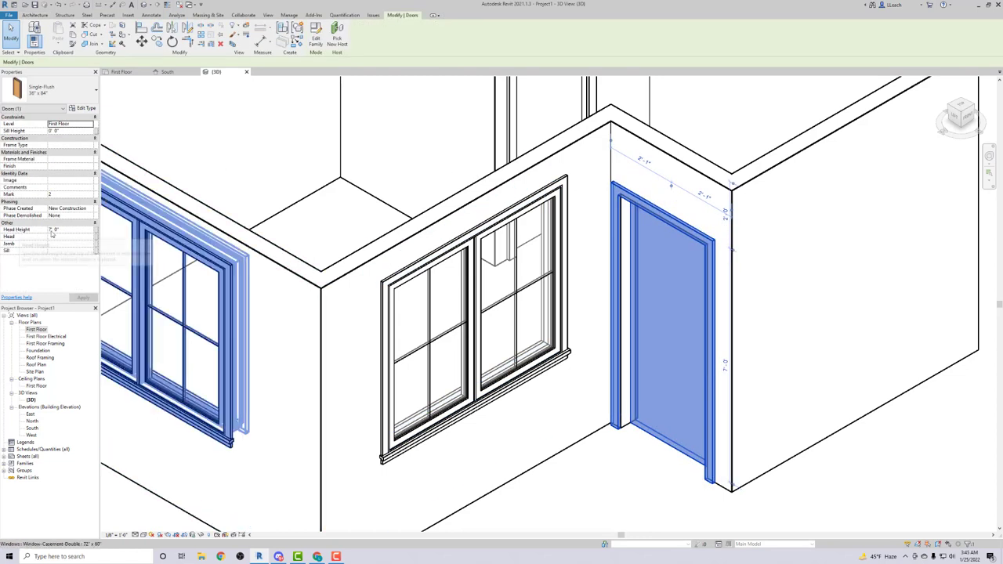
key(Escape)
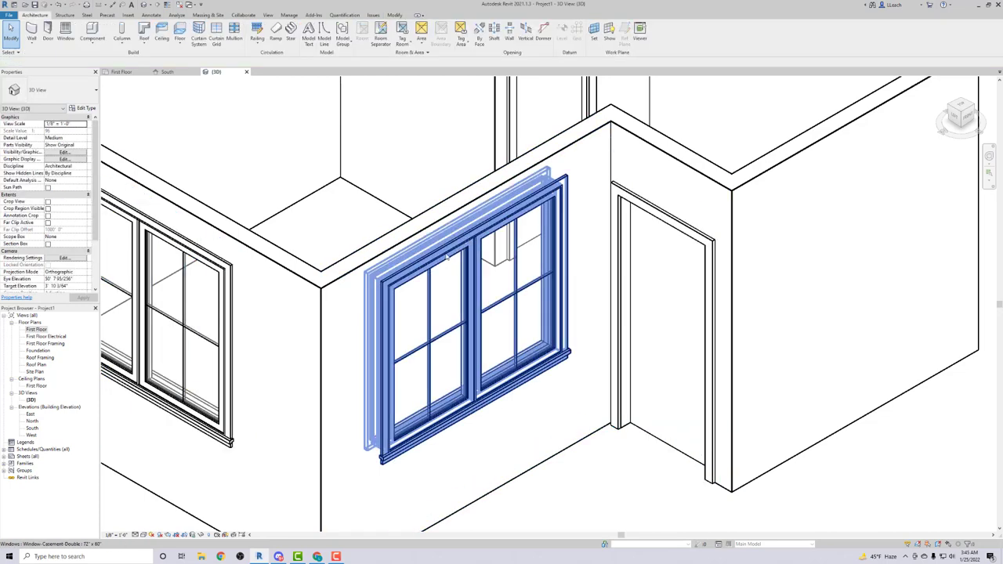
click(443, 256)
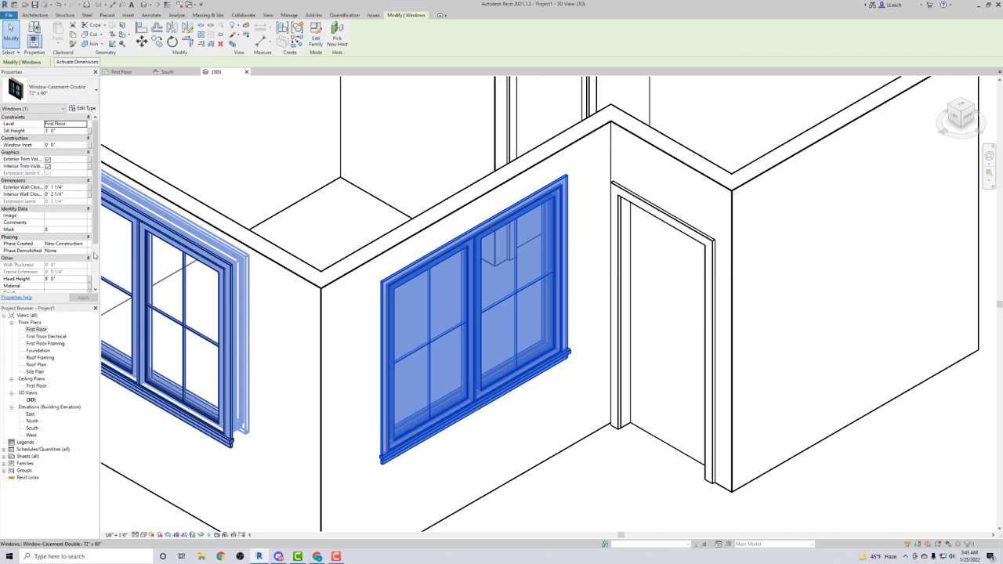
click(58, 279)
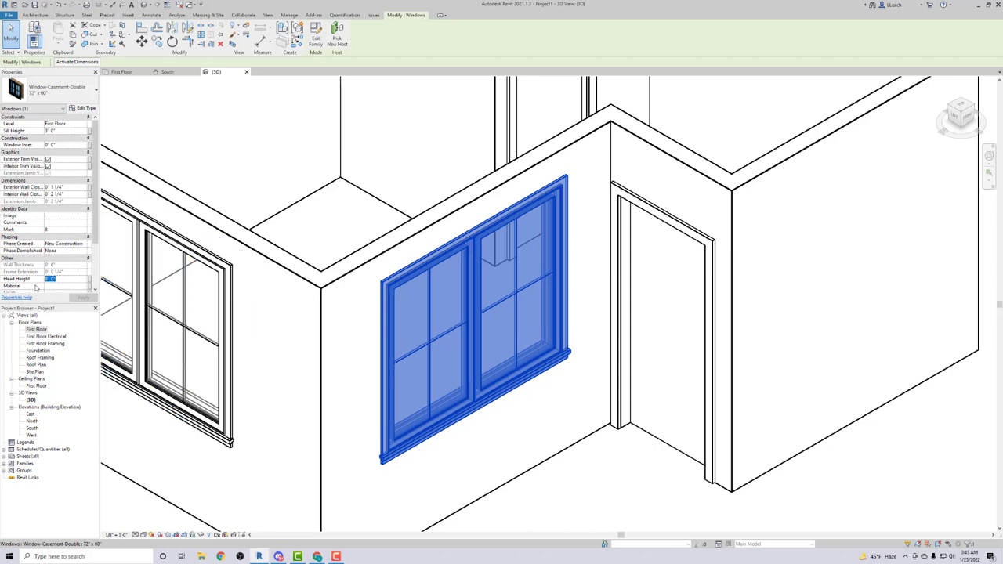
text(7)
click(82, 297)
Step: Set the head height of the left exterior wall's casement window to 7' and clear the selection
click(139, 306)
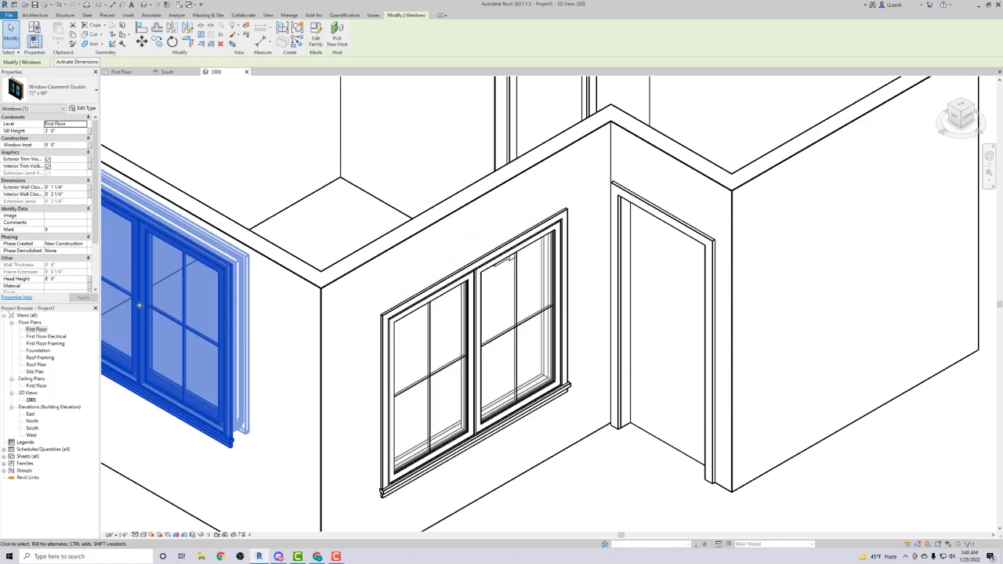
click(67, 278)
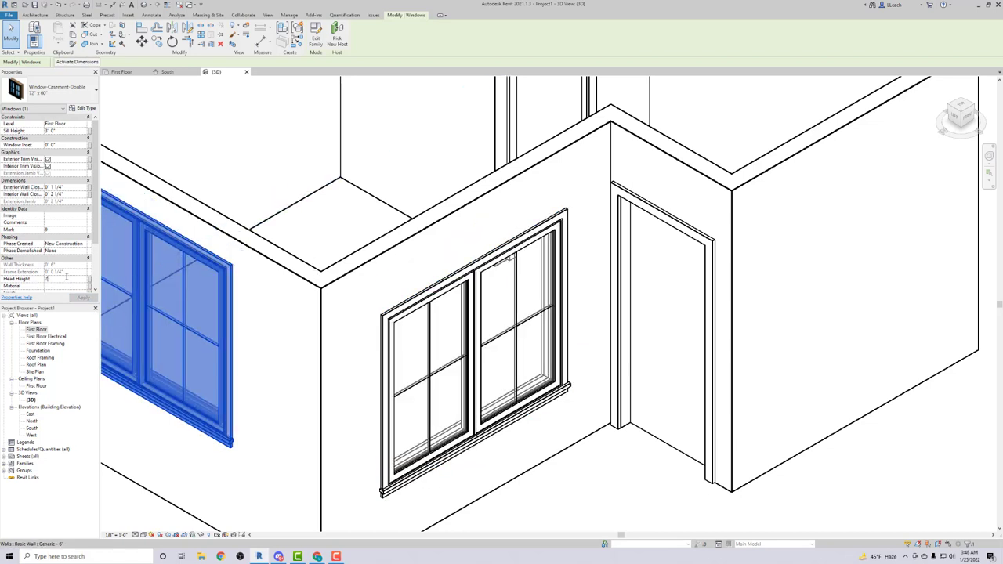
text(7)
key(Tab)
click(82, 297)
key(Escape)
shift+middle_drag(494, 271, 512, 243)
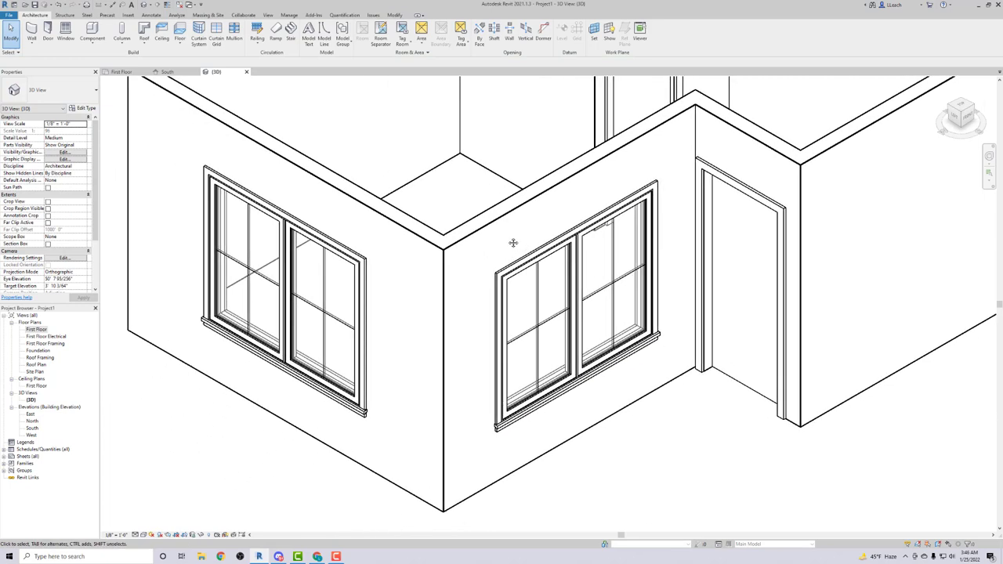
scroll(532, 275, down, 2)
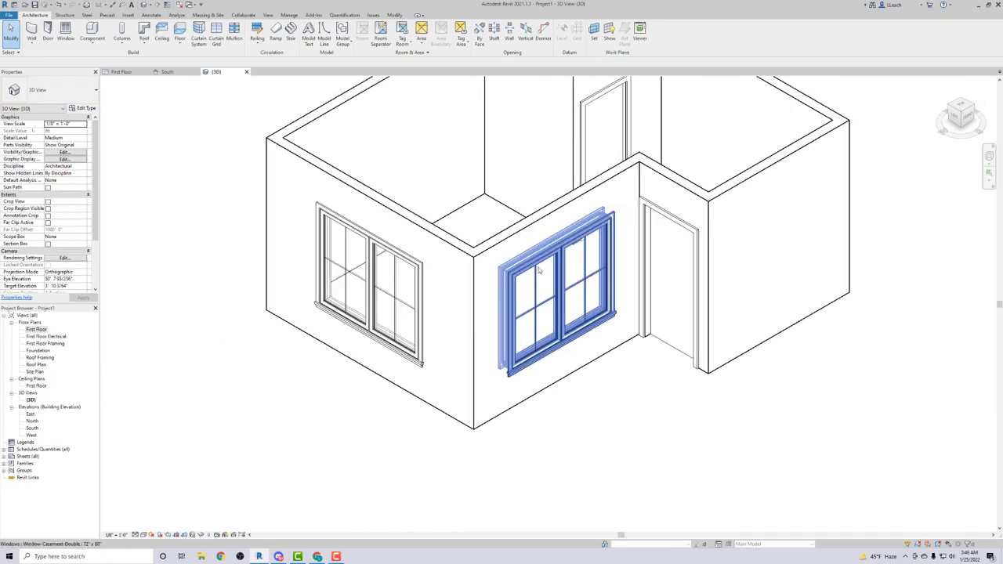
shift+middle_drag(542, 268, 482, 288)
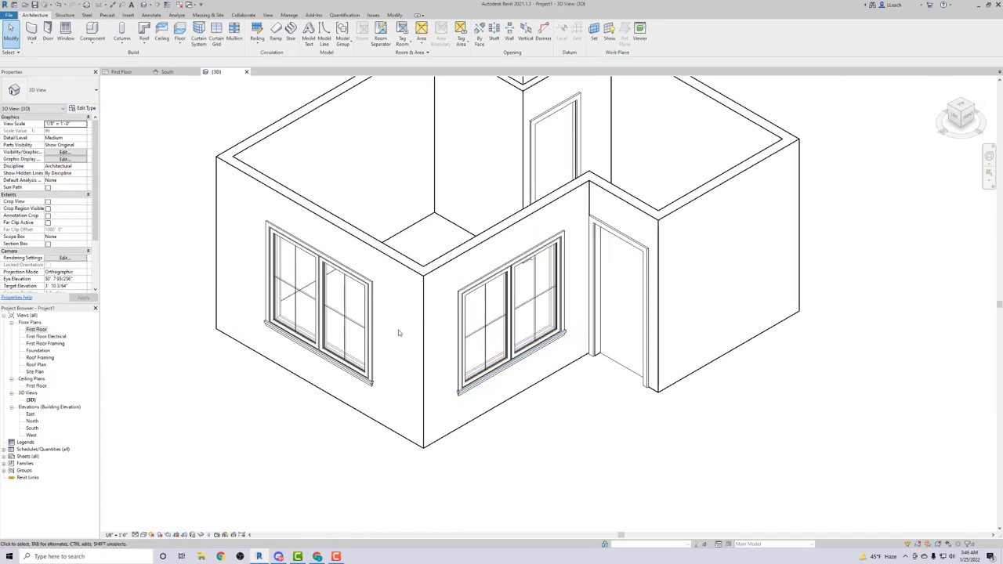
Step: In the First Floor plan, place a Fixed with Trim 24" x 48" window centred in each of the small room's two exterior walls
double_click(36, 330)
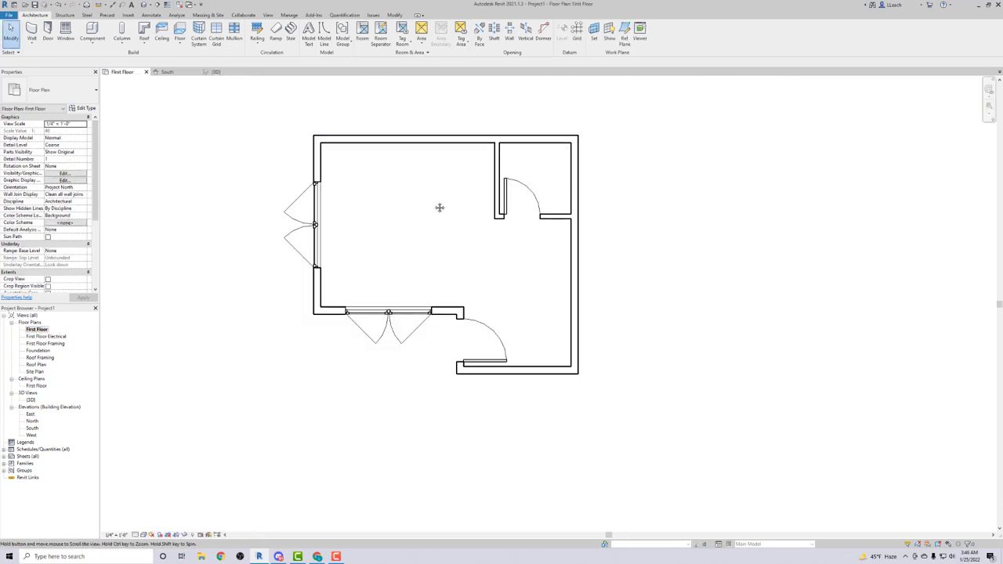
middle_drag(441, 208, 362, 247)
scroll(471, 193, up, 1)
scroll(466, 196, up, 1)
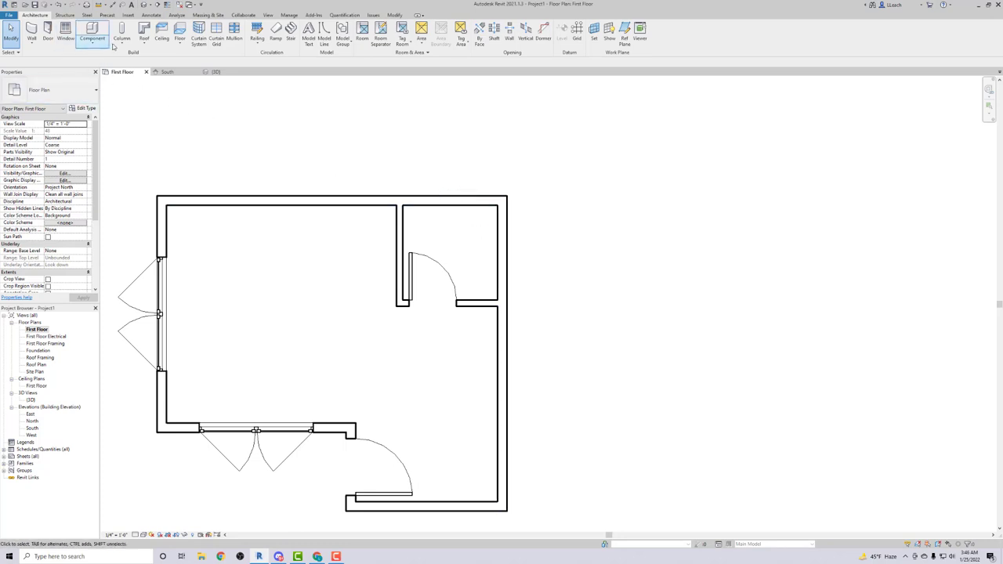
click(69, 45)
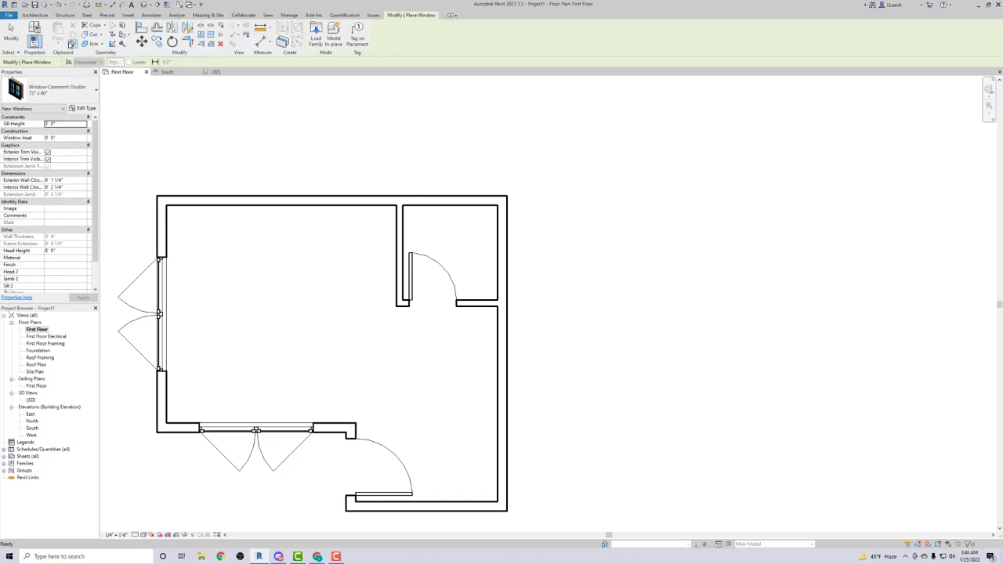
click(92, 89)
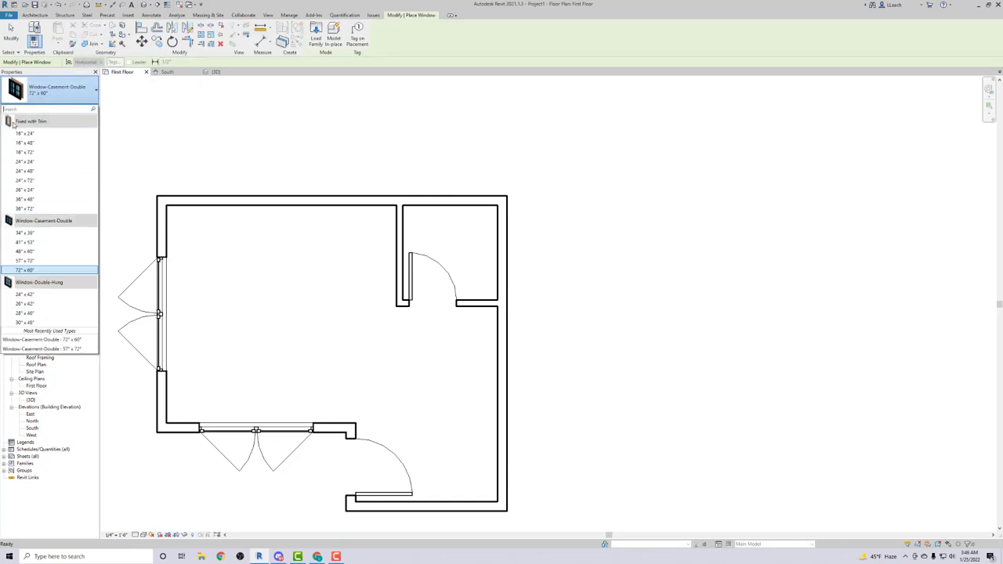
mouse_move(49, 123)
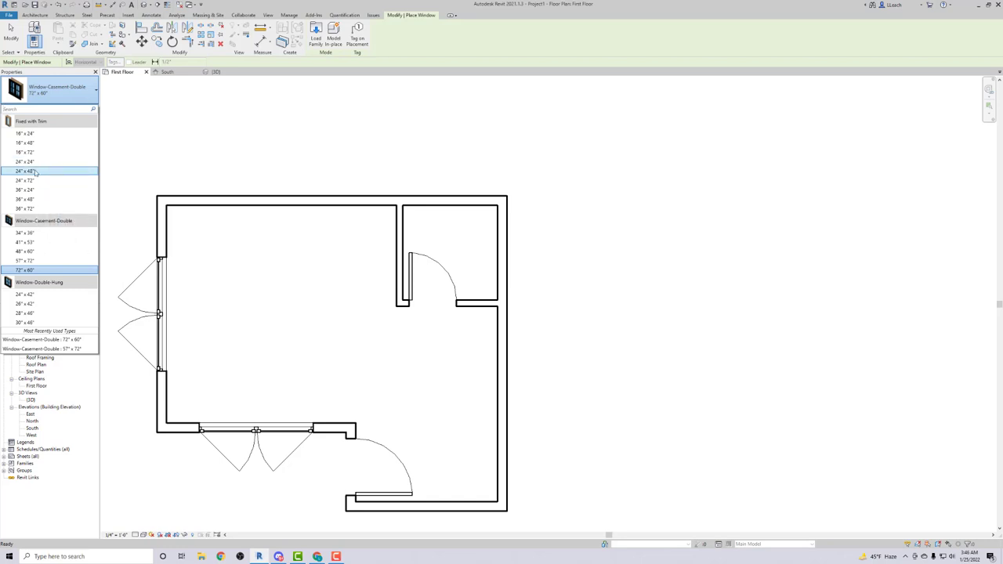
mouse_move(29, 173)
click(28, 171)
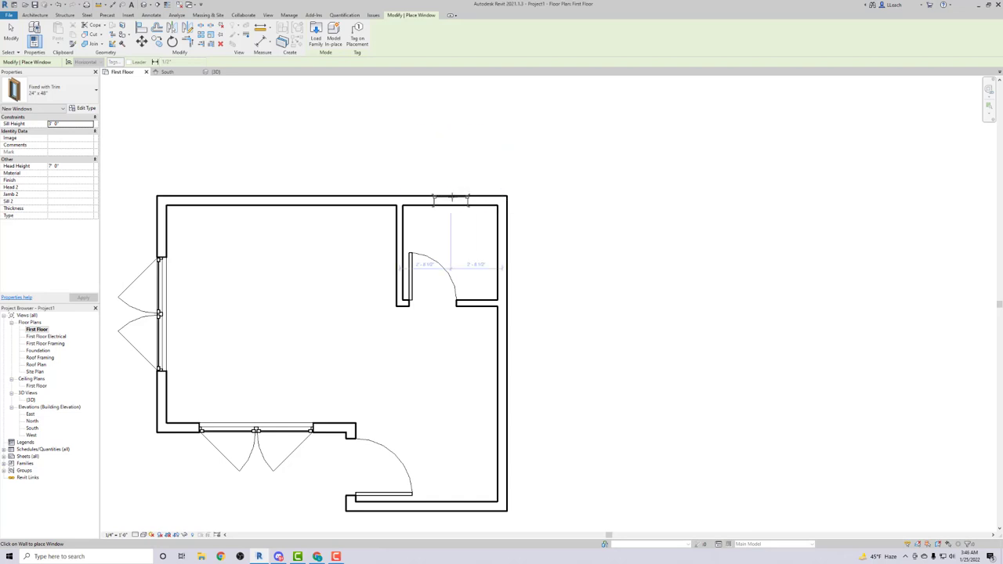
click(452, 198)
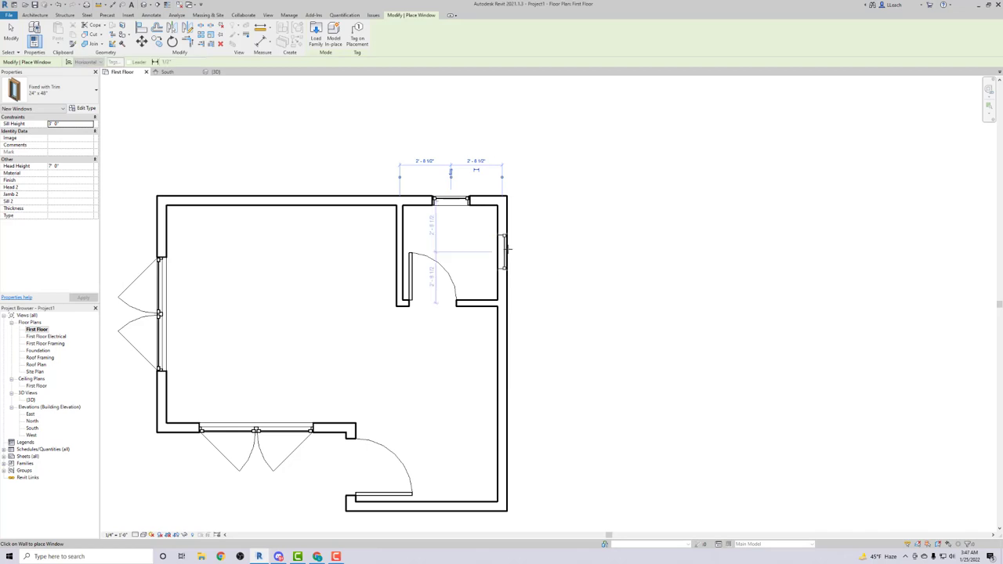
click(507, 250)
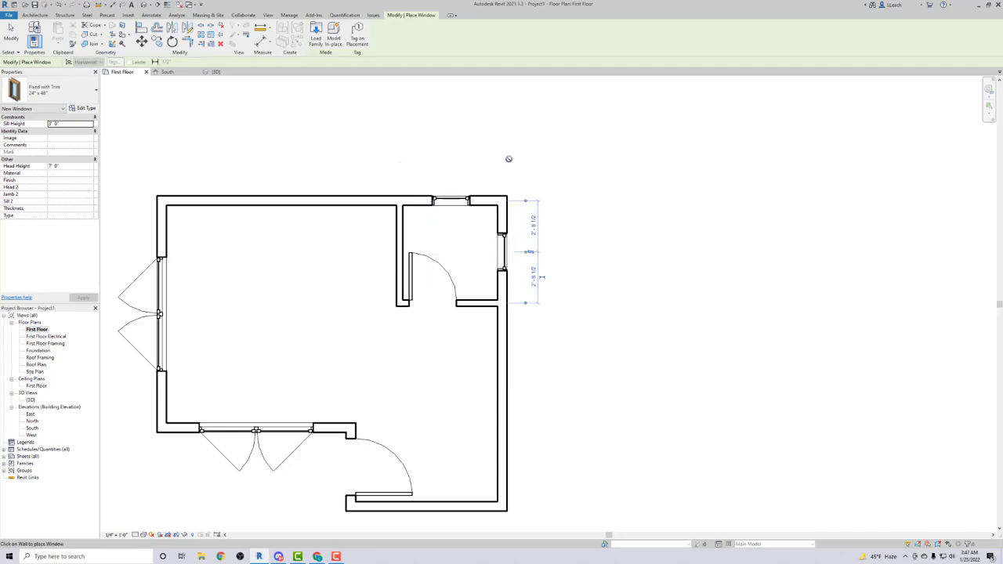
key(Escape)
key(Escape)
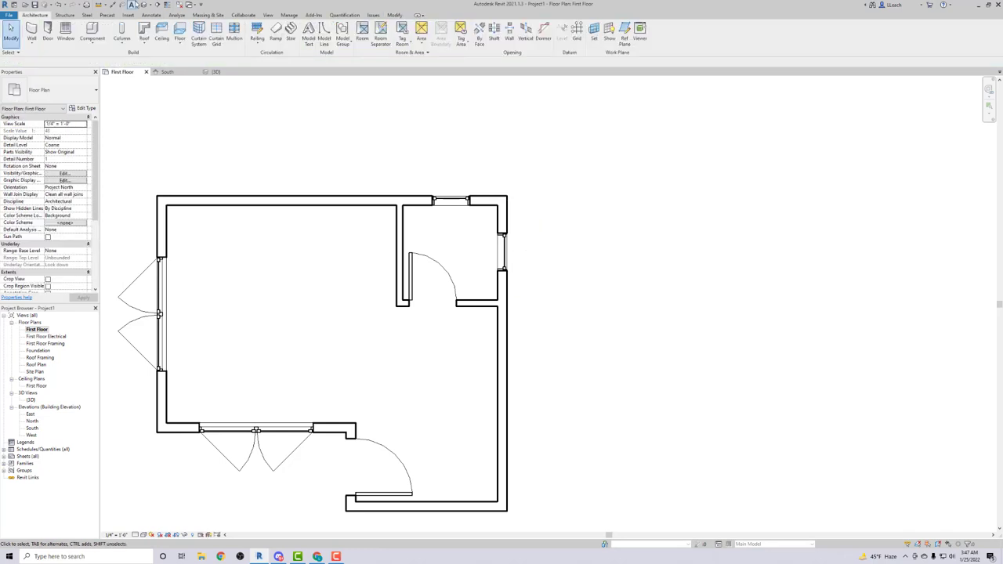
Step: Inspect the small room's two fixed windows from the building's back corner in the default 3D view
click(144, 5)
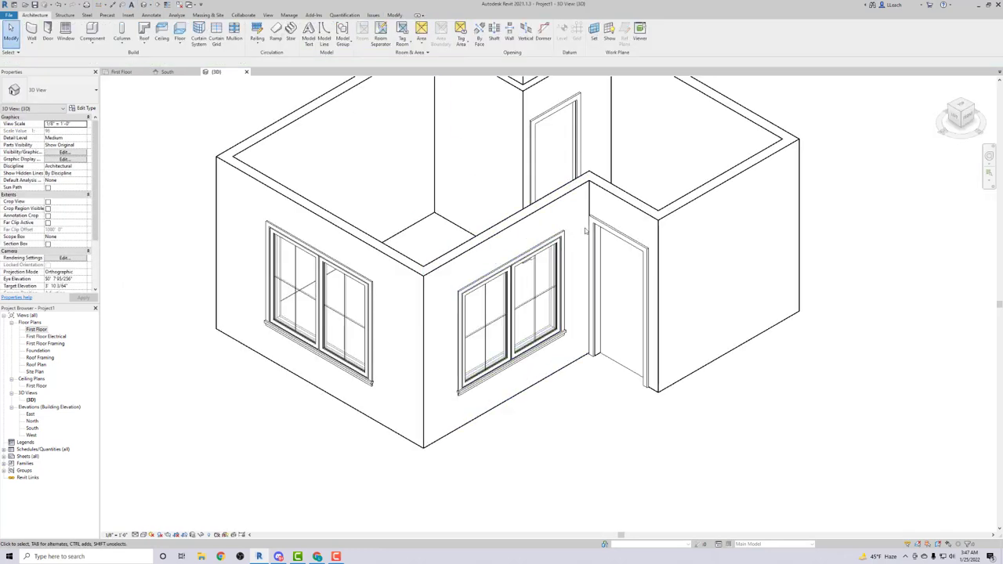
scroll(584, 229, down, 2)
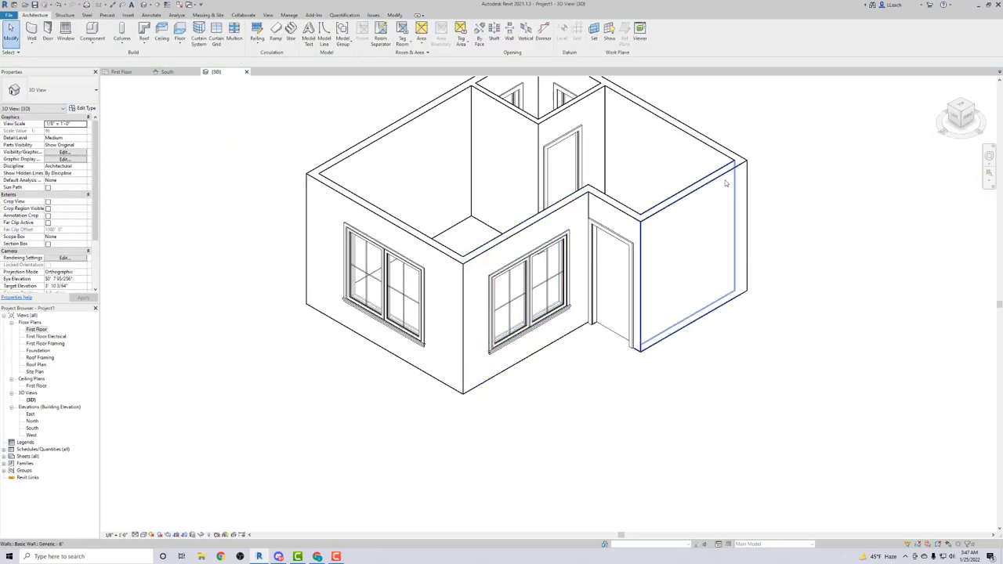
click(973, 110)
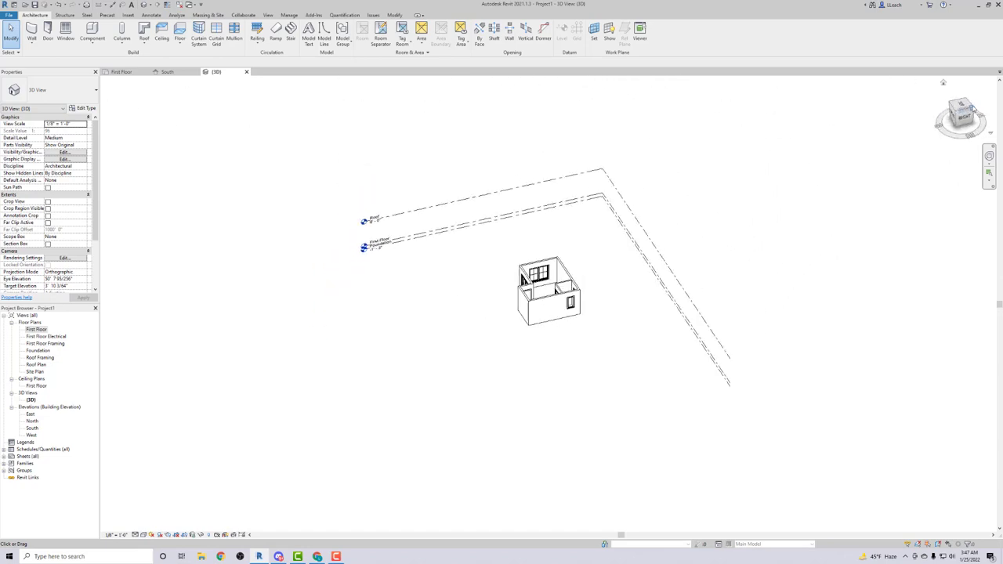
scroll(598, 305, up, 3)
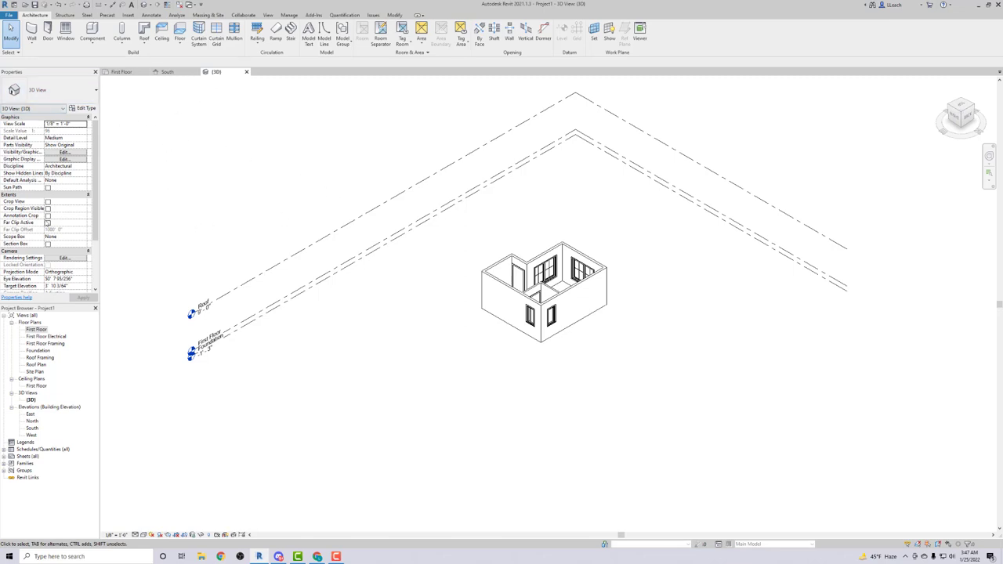
Step: In the Site Plan, create a Toposurface from points at absolute elevation 0' 0" placed in a wide irregular ring around the house
double_click(36, 371)
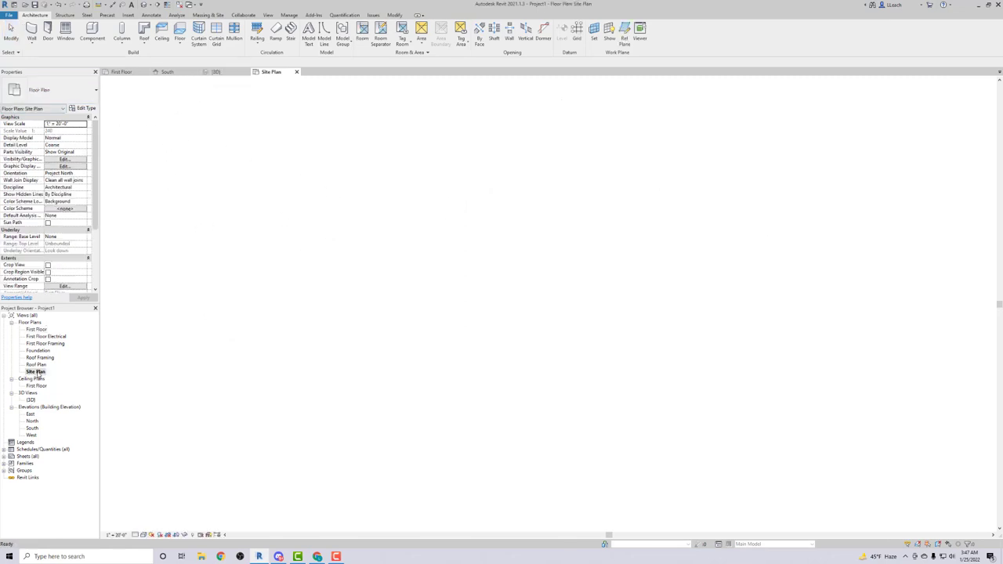
scroll(493, 257, down, 5)
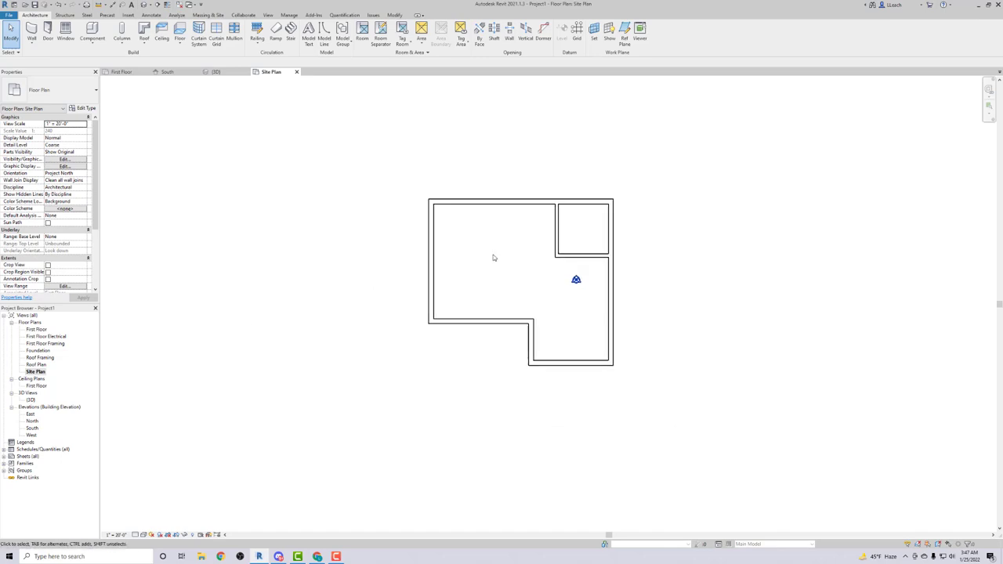
scroll(526, 257, down, 2)
middle_drag(526, 257, 486, 272)
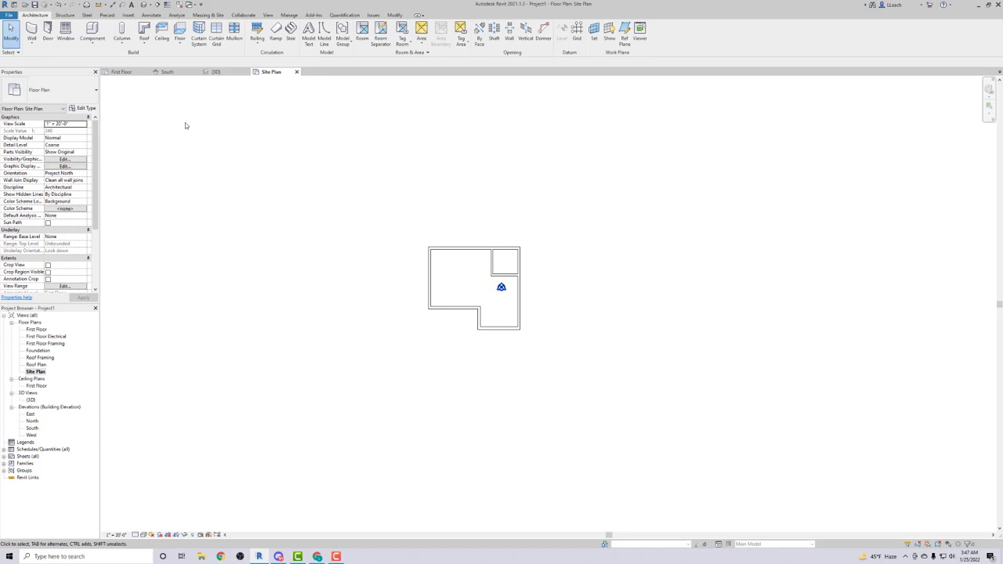
click(209, 15)
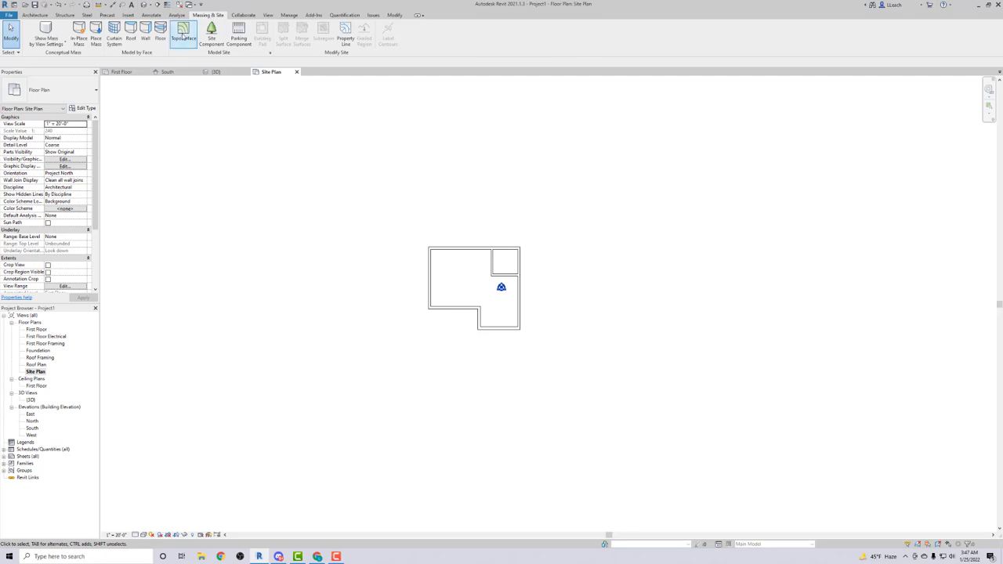
click(183, 37)
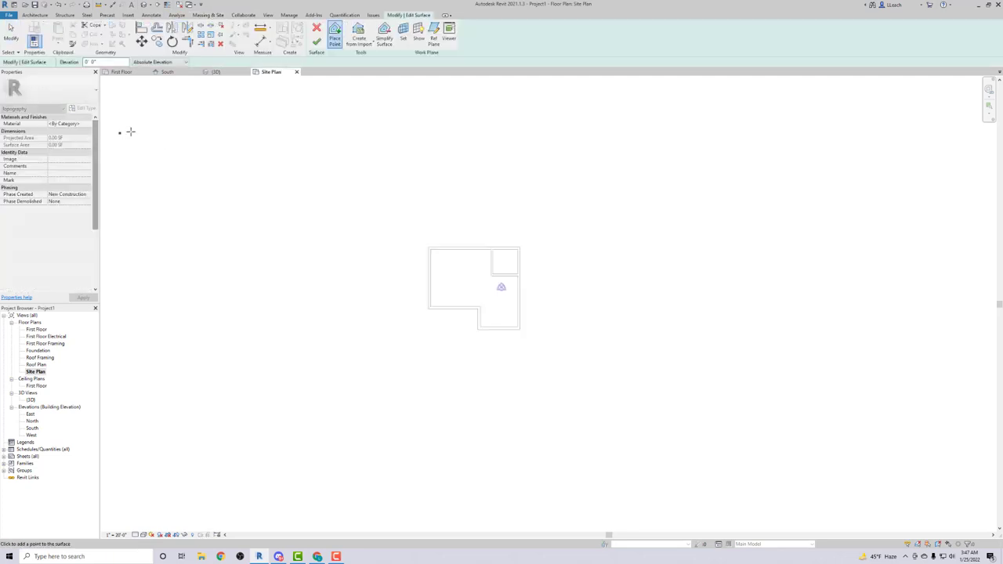
click(127, 100)
scroll(331, 193, down, 1)
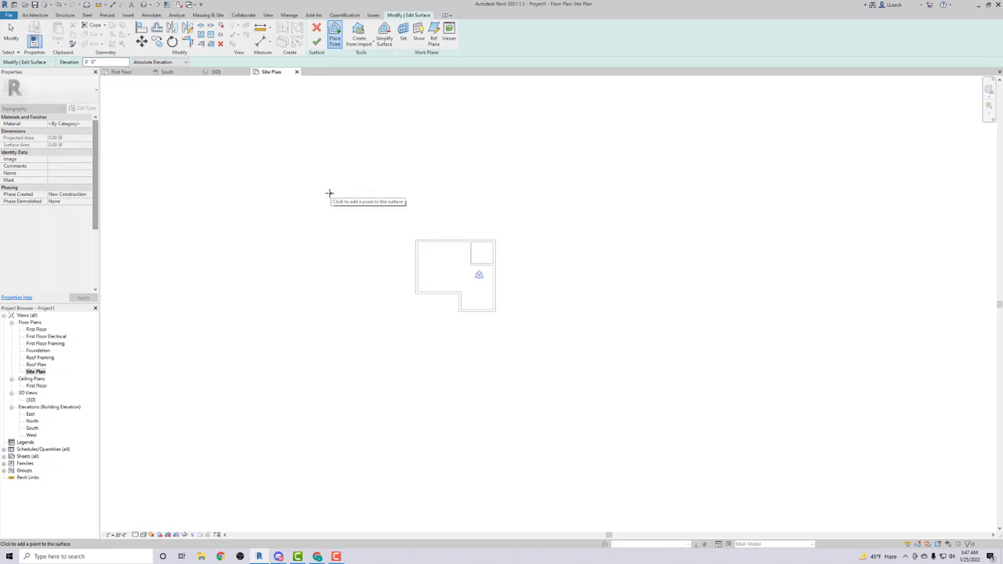
click(221, 144)
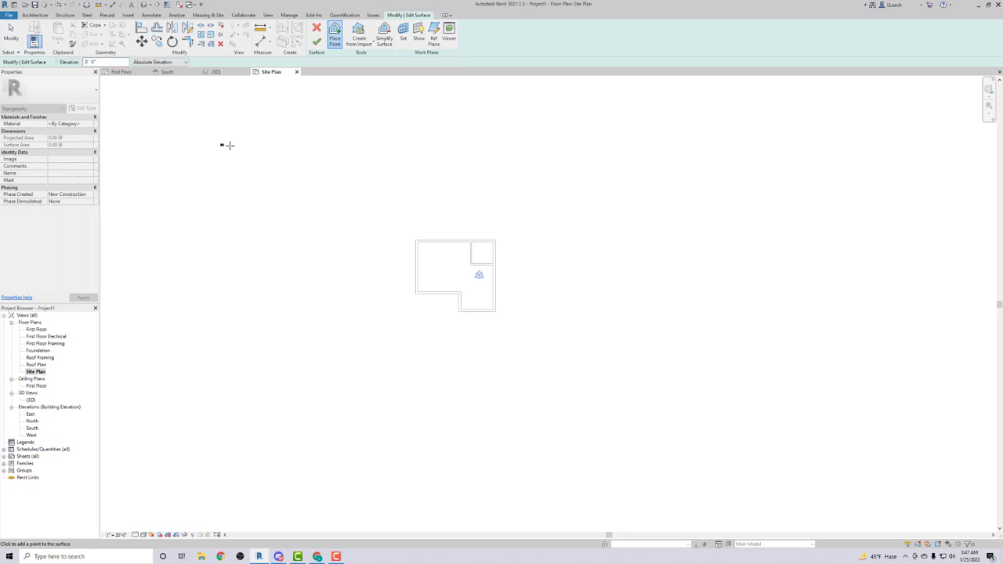
click(723, 150)
click(751, 215)
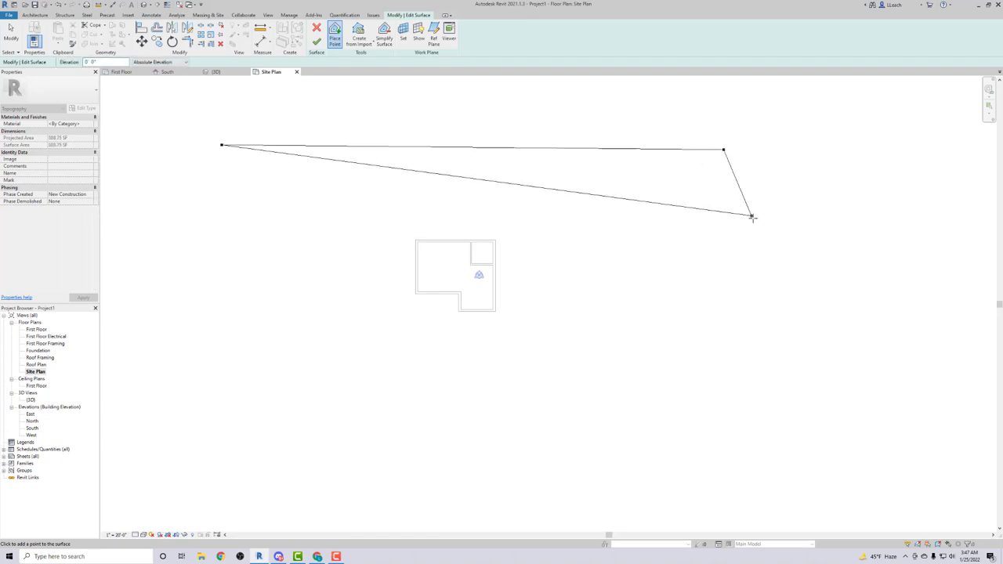
click(794, 273)
click(779, 342)
click(752, 416)
click(707, 475)
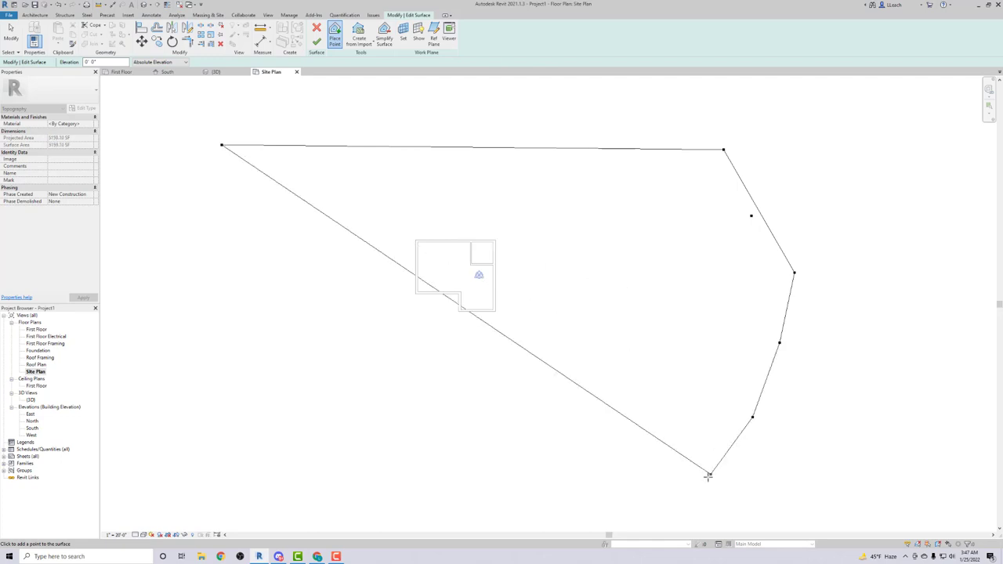
click(673, 501)
click(621, 484)
click(546, 486)
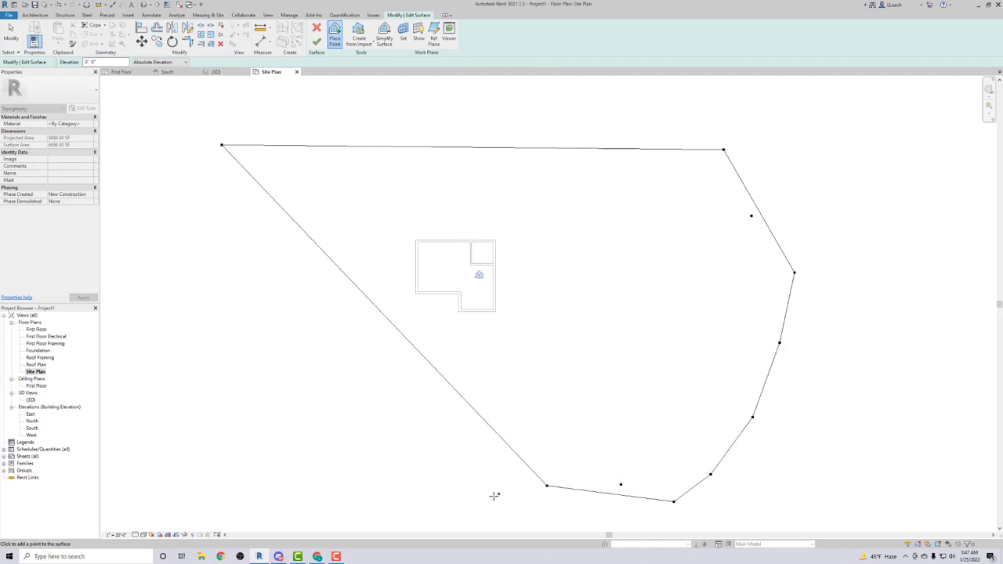
click(490, 499)
click(391, 502)
click(313, 436)
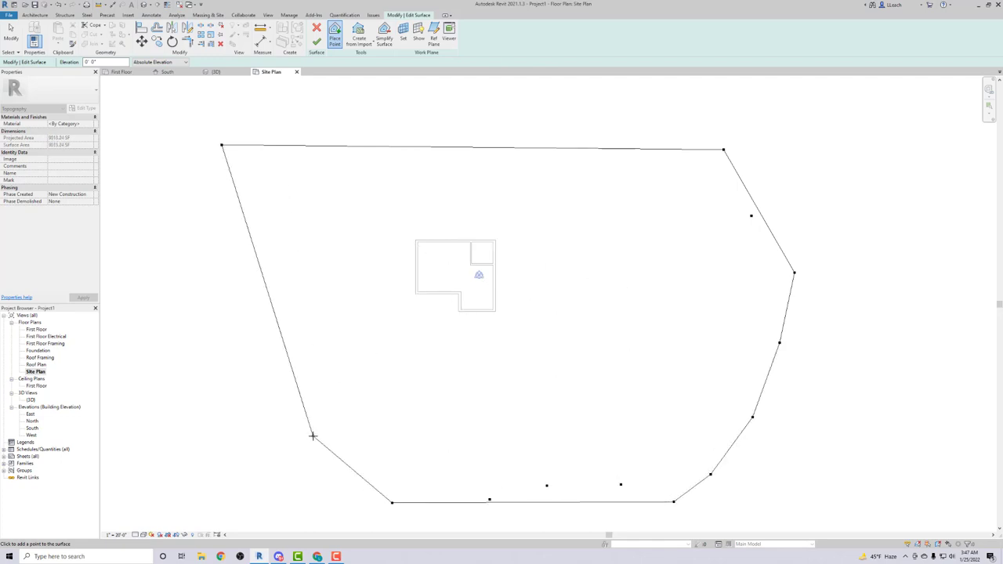
click(235, 456)
click(177, 408)
click(143, 287)
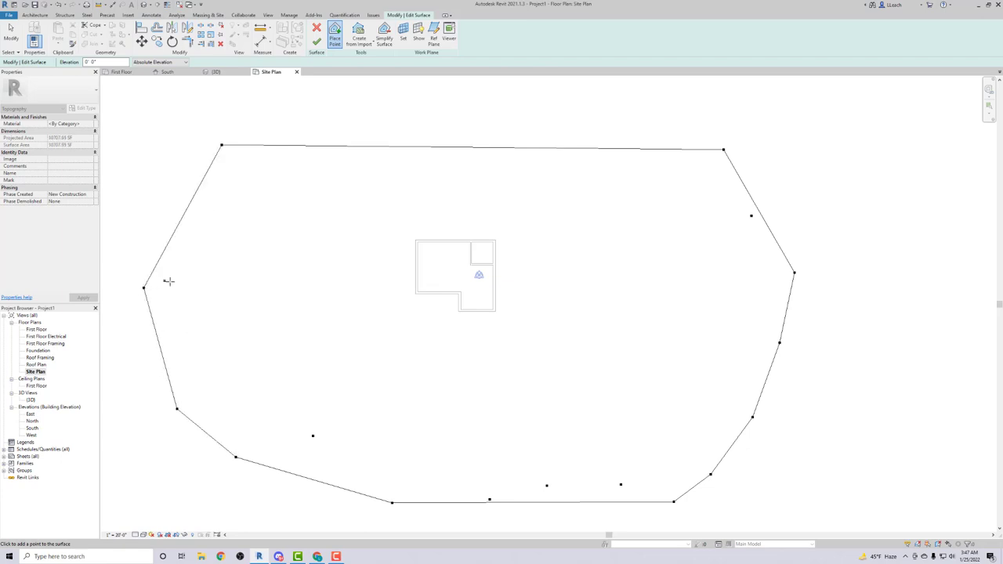
click(210, 276)
click(255, 106)
click(317, 41)
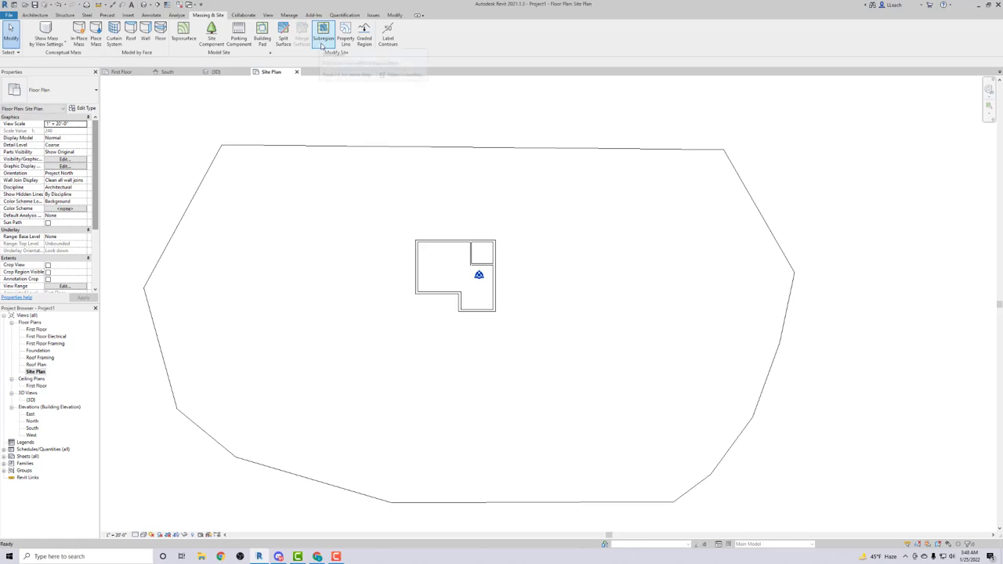
Step: Show the default 3D view and set its visual style to Realistic
click(146, 5)
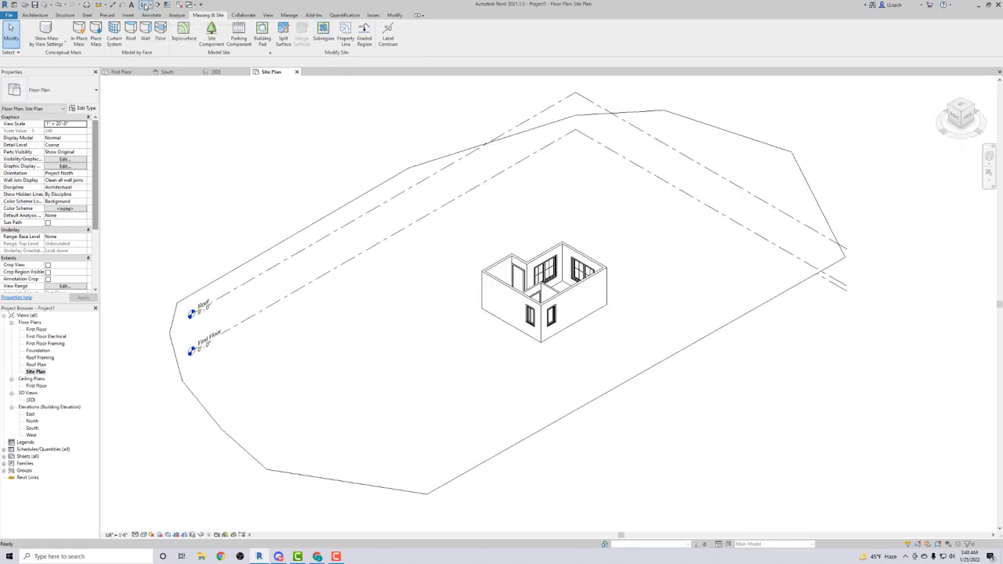
click(144, 535)
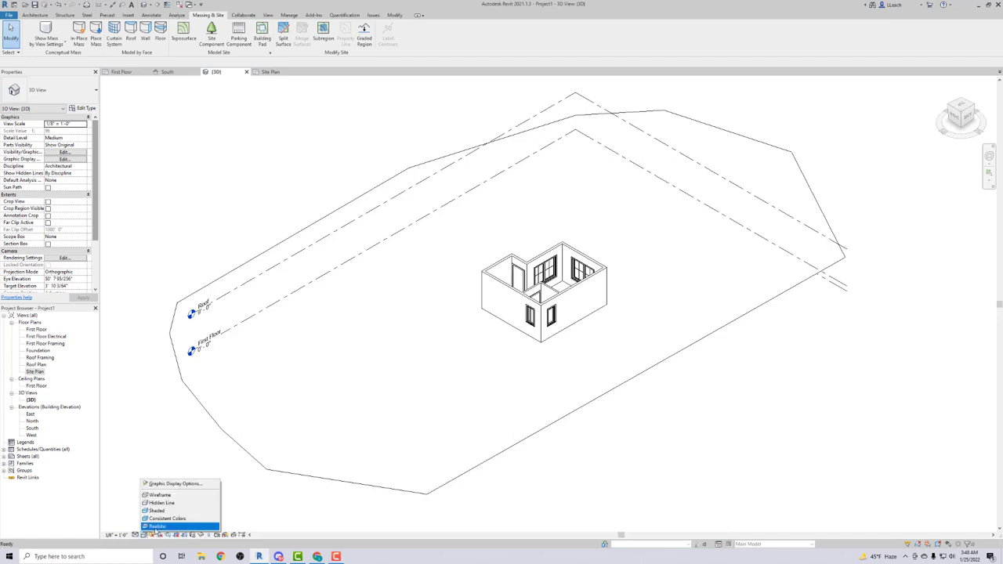
click(156, 526)
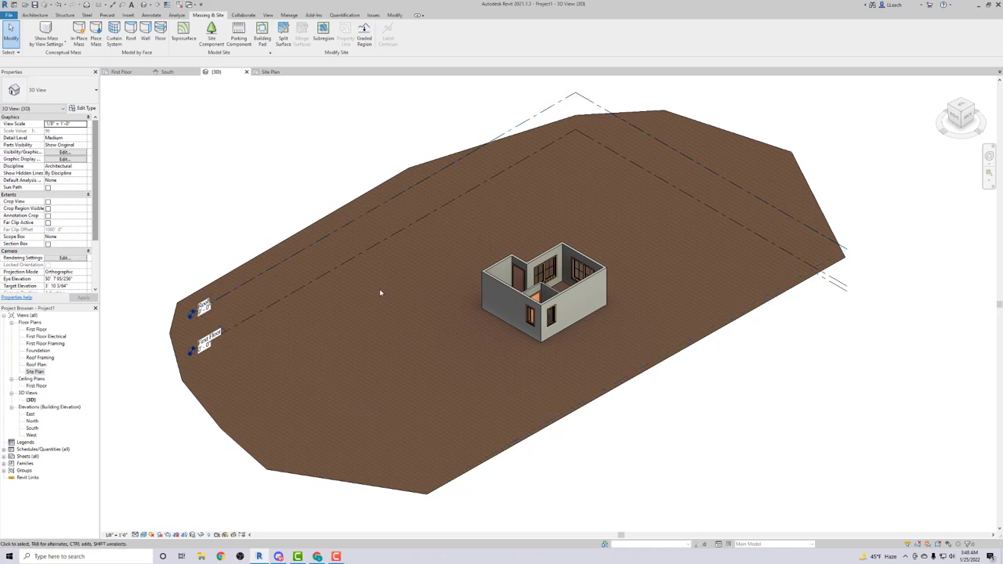
Step: In the Site Plan, start a building pad on the First Floor level and pick the west, north, east and southernmost exterior walls as boundary lines
double_click(36, 371)
scroll(461, 272, up, 3)
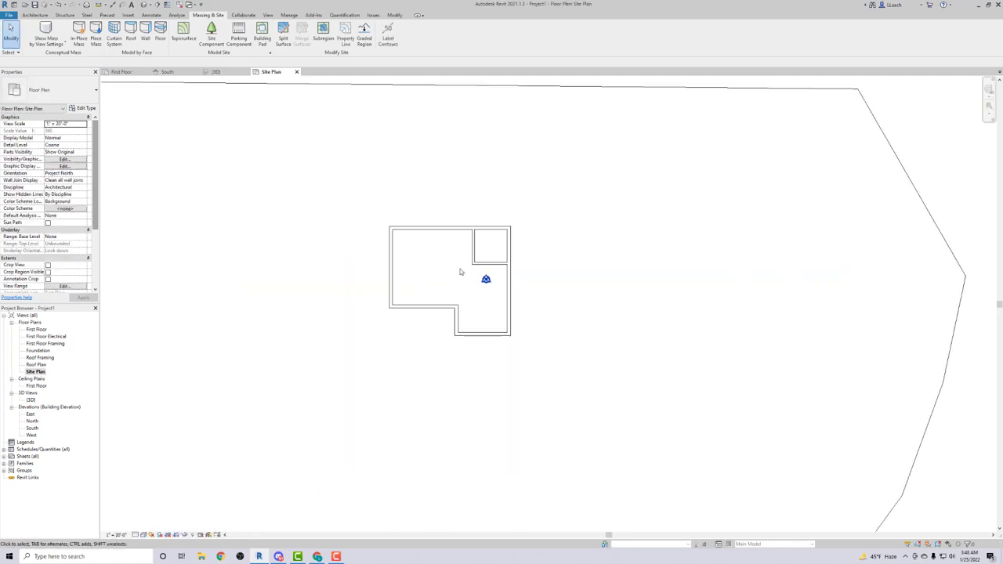
scroll(461, 272, up, 3)
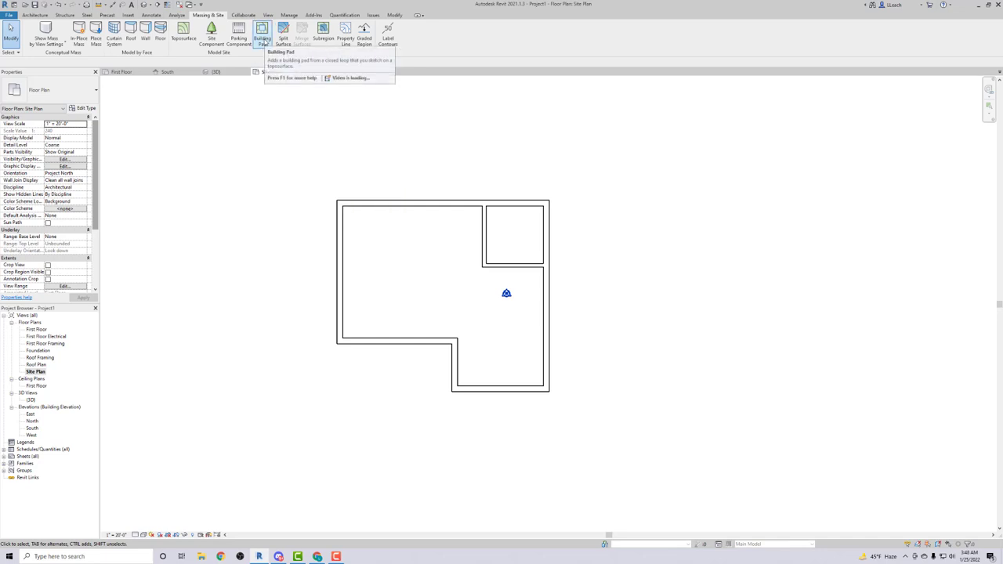
click(264, 38)
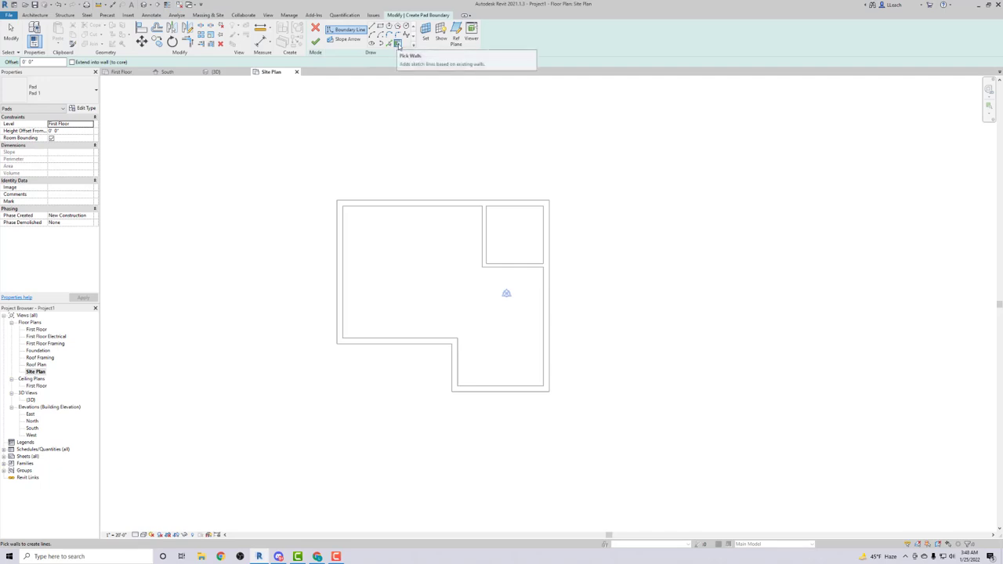
click(398, 44)
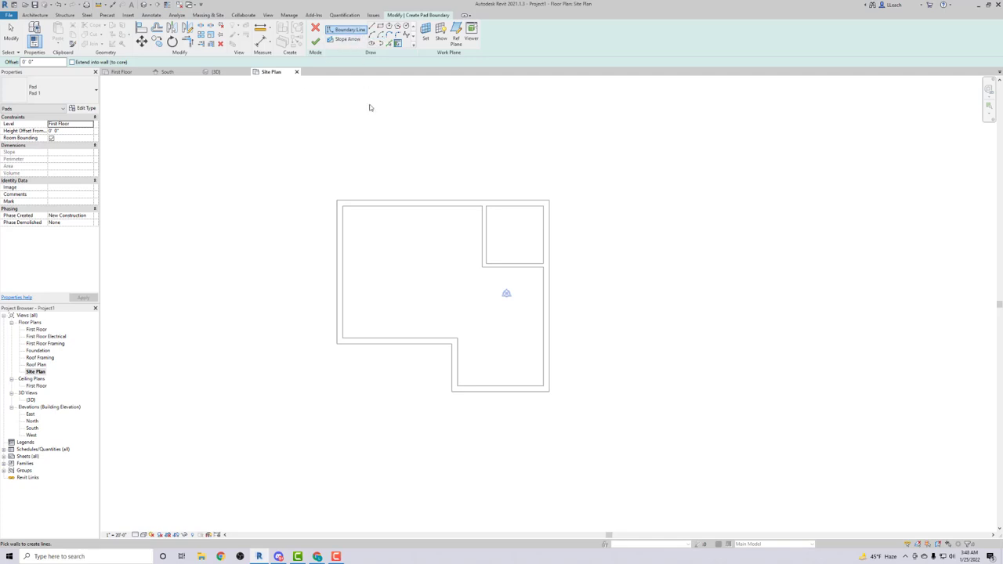
click(338, 251)
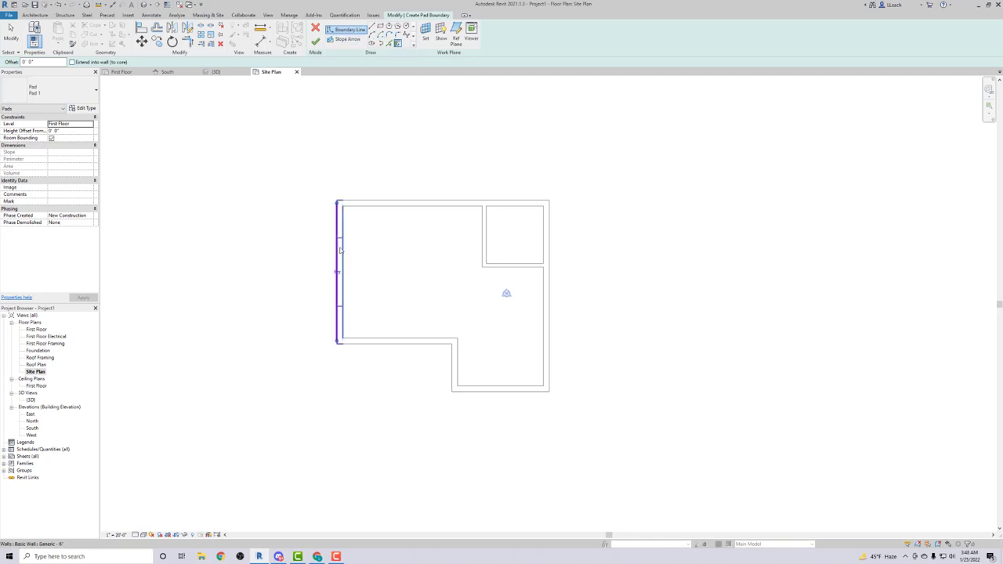
click(378, 203)
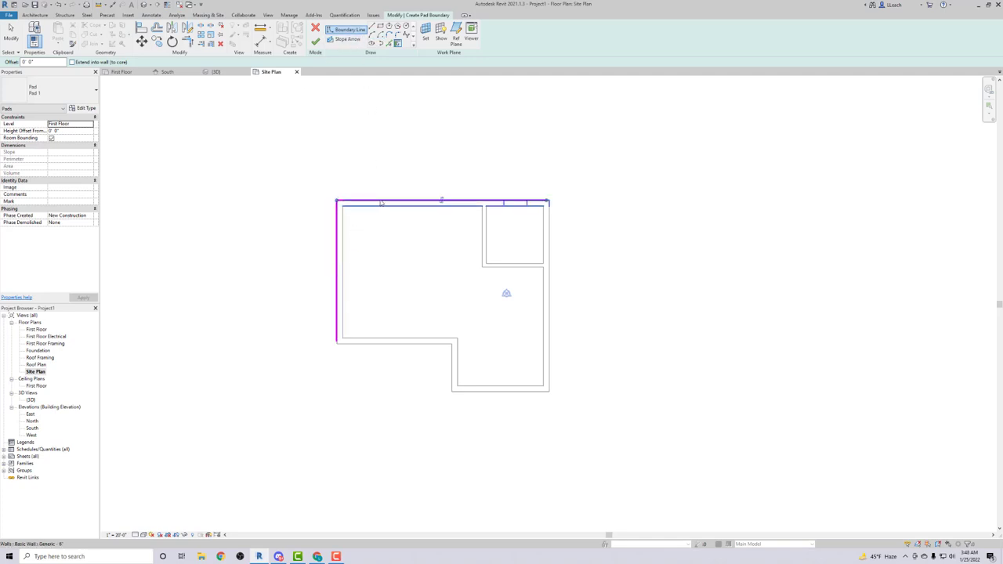
click(551, 241)
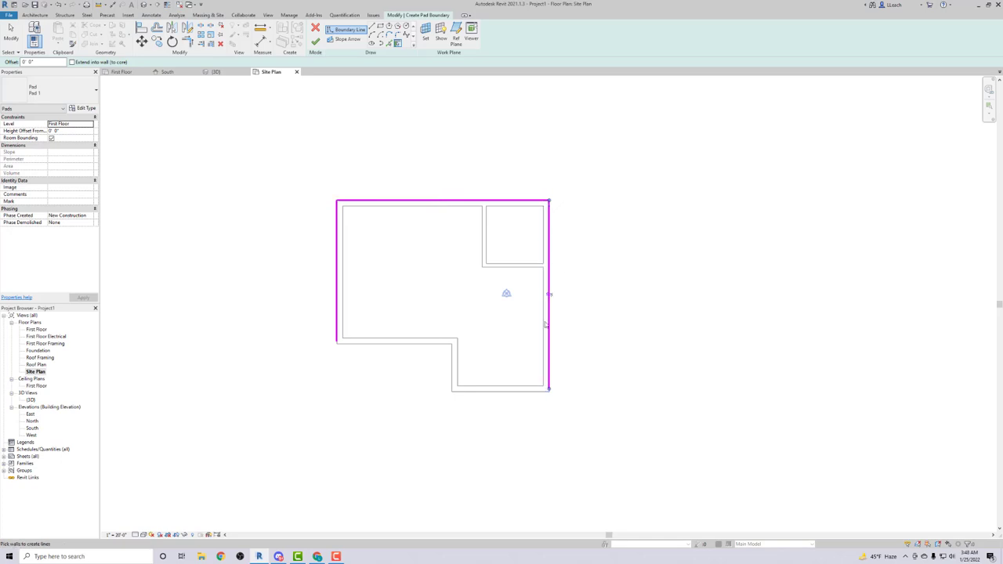
click(508, 396)
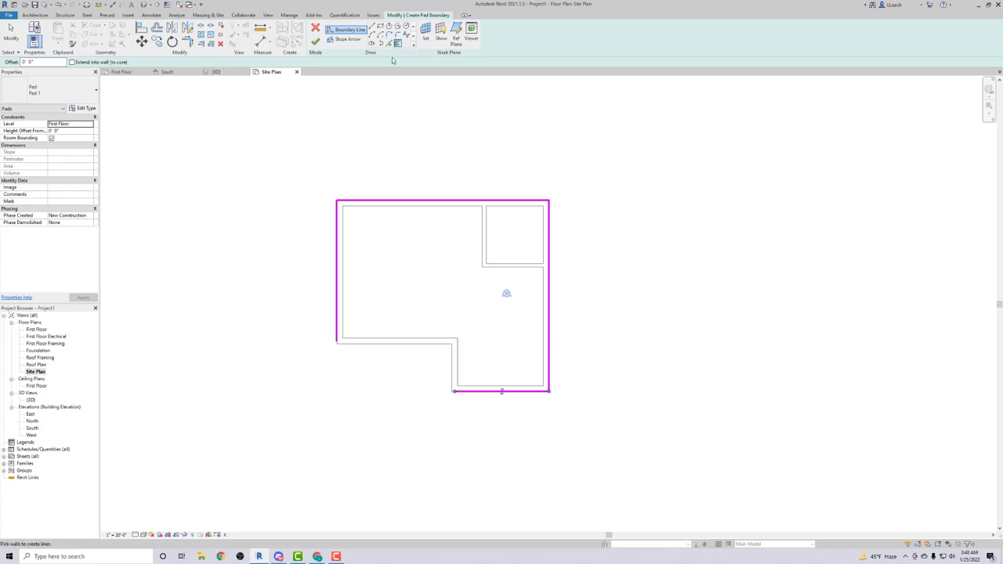
Step: Trim the pad's west and south boundary lines to a corner enclosing the entry recess, and finish the pad
click(188, 43)
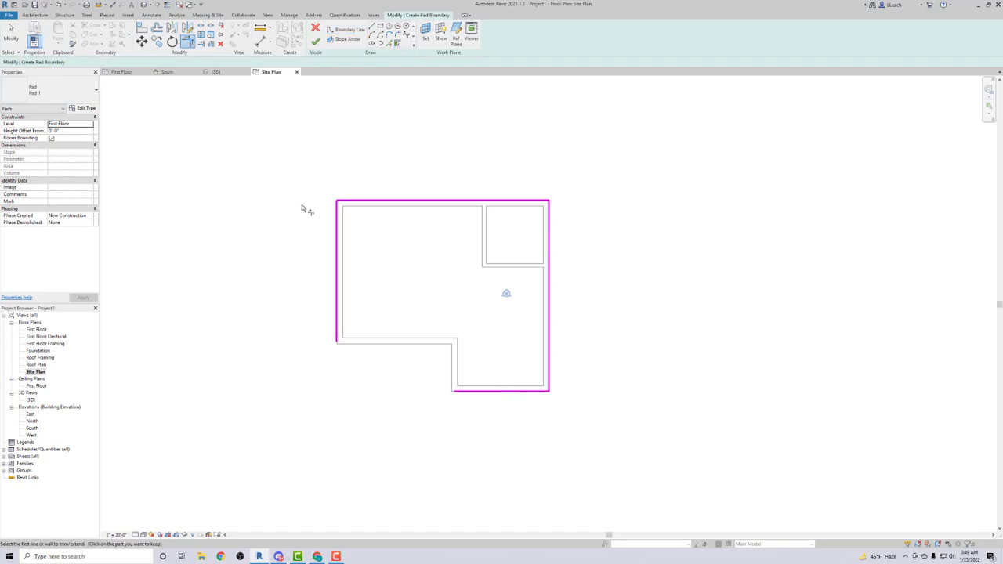
click(338, 313)
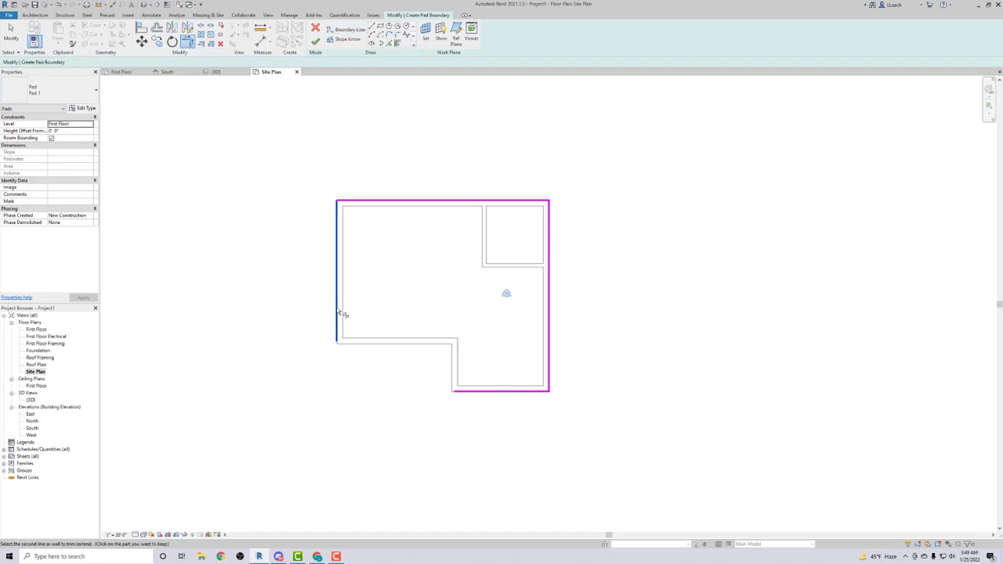
click(460, 391)
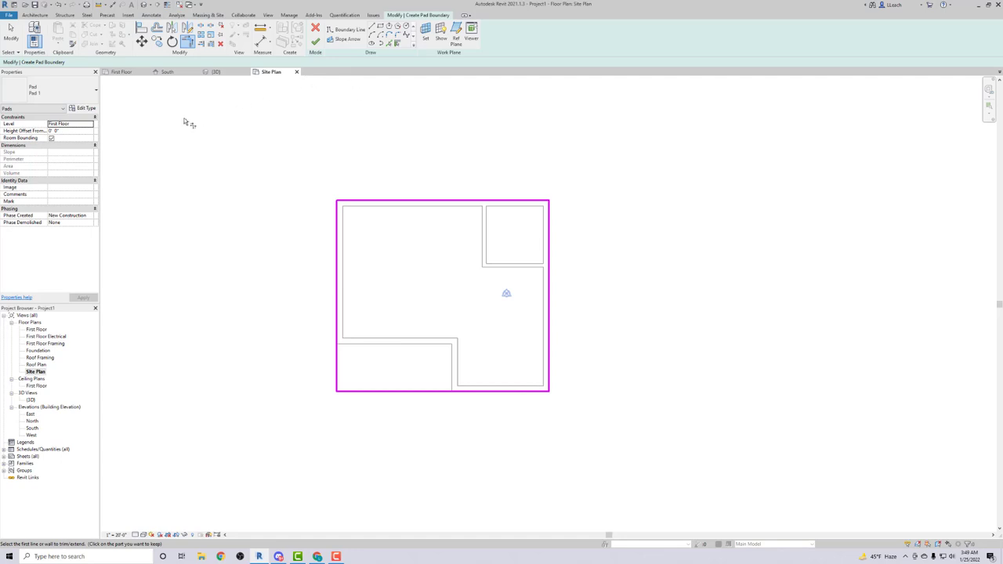
click(316, 41)
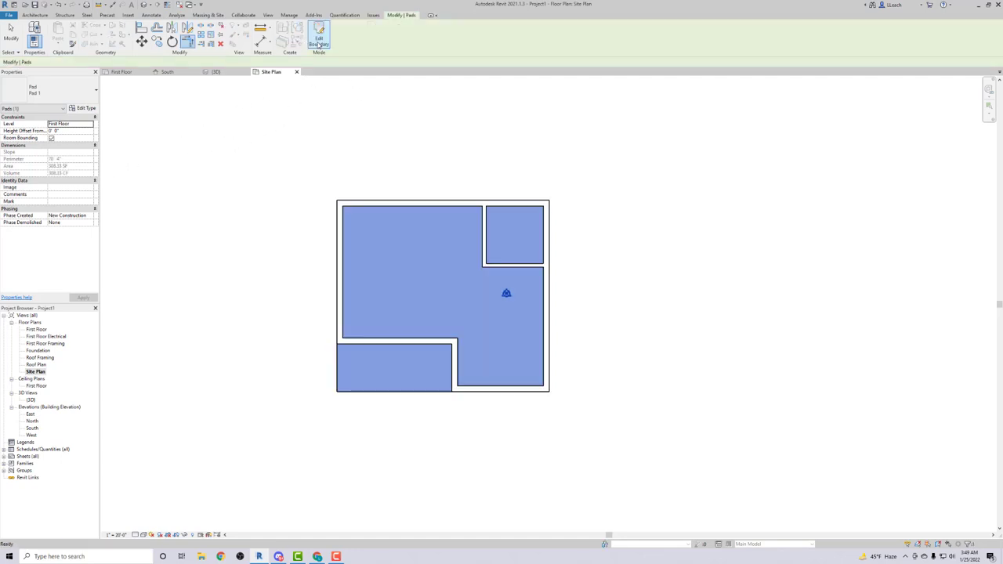
Step: Inspect the building pad at the entry recess by the front door in the default 3D view
click(145, 5)
key(Escape)
scroll(622, 262, up, 2)
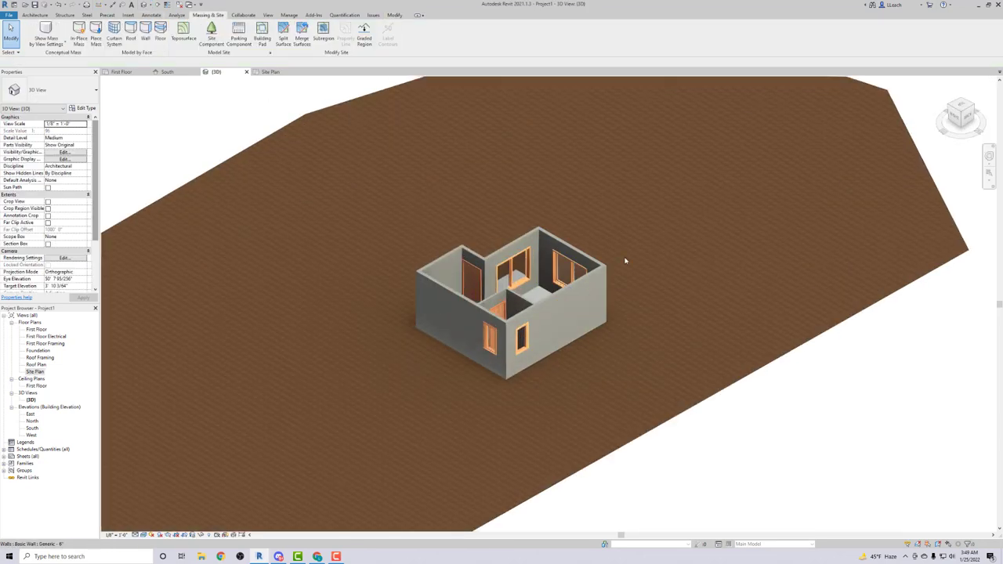
click(950, 104)
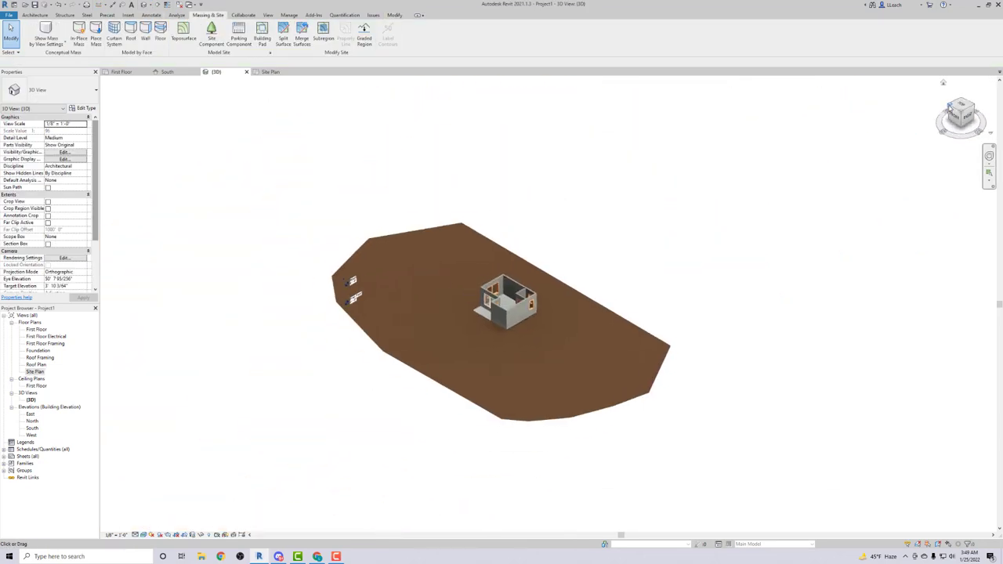
shift+middle_drag(595, 314, 544, 336)
scroll(544, 335, up, 8)
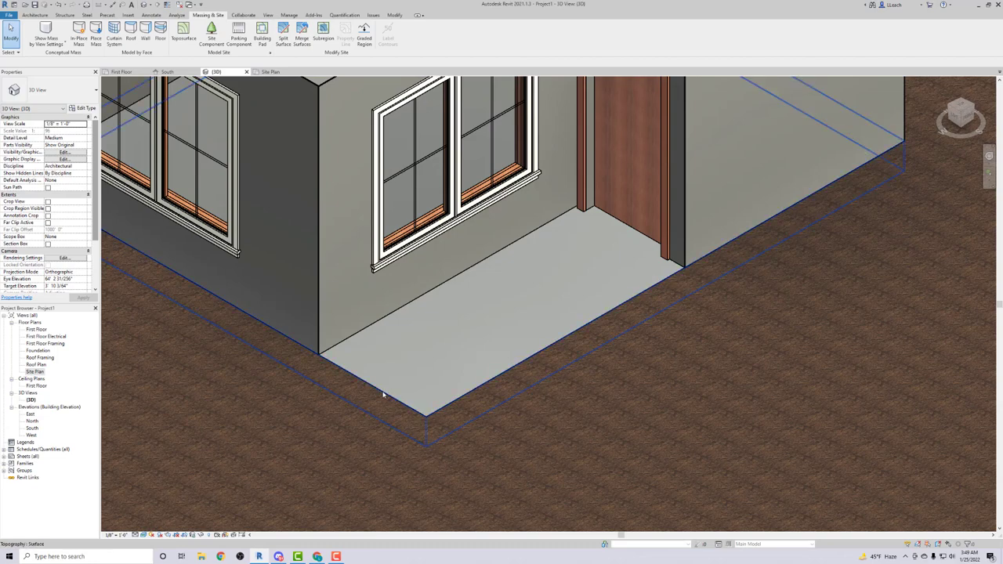
scroll(384, 384, down, 5)
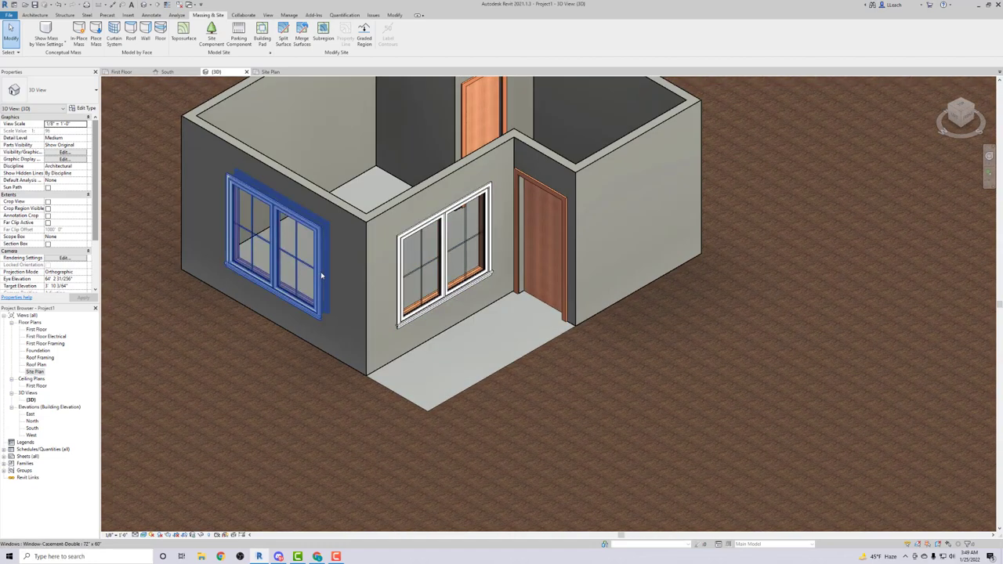
shift+middle_drag(313, 274, 290, 245)
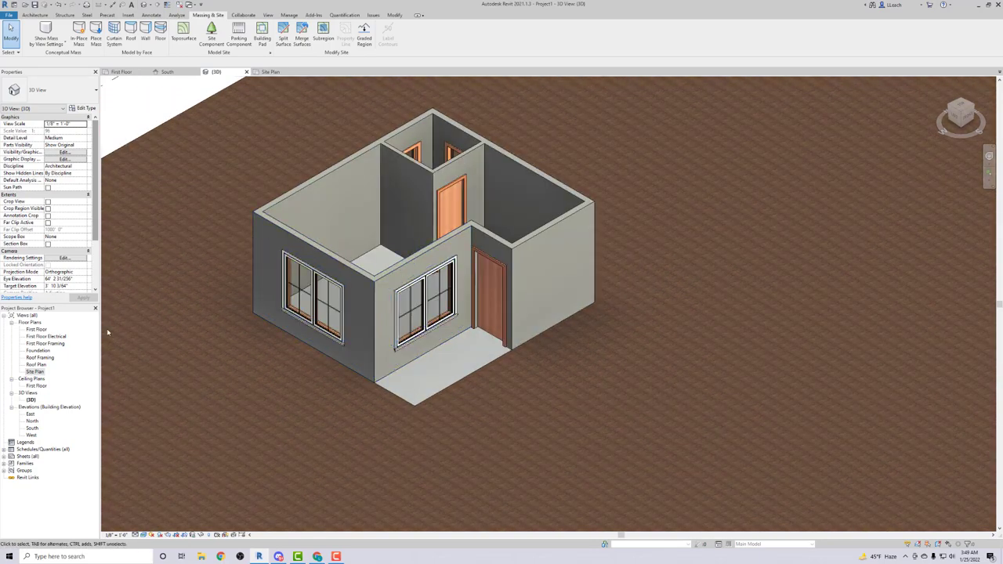
Step: In the First Floor plan, start a roof by footprint using the Basic Roof type Generic - 9"
double_click(36, 329)
middle_drag(285, 287, 416, 287)
scroll(416, 287, up, 2)
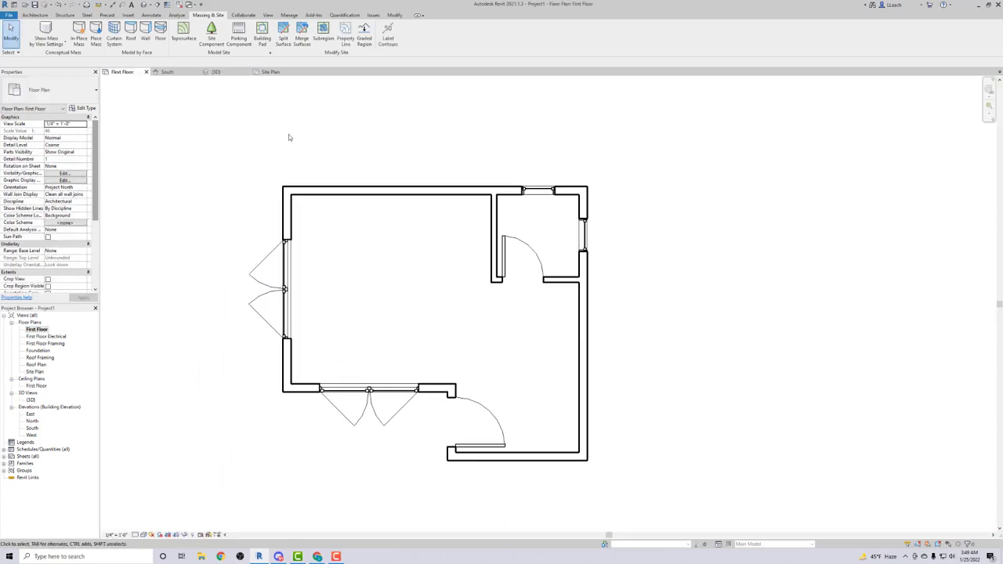
click(35, 15)
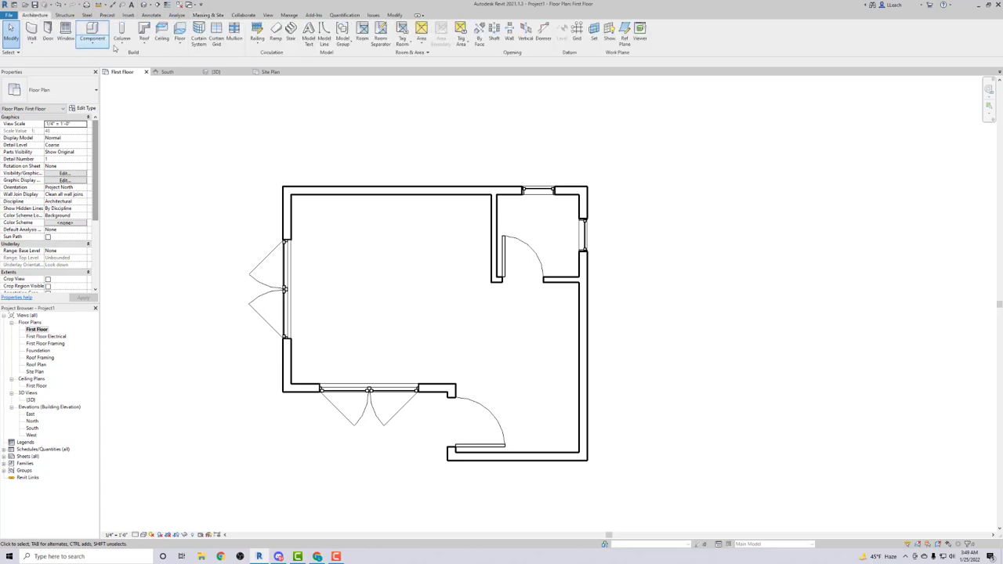
click(145, 44)
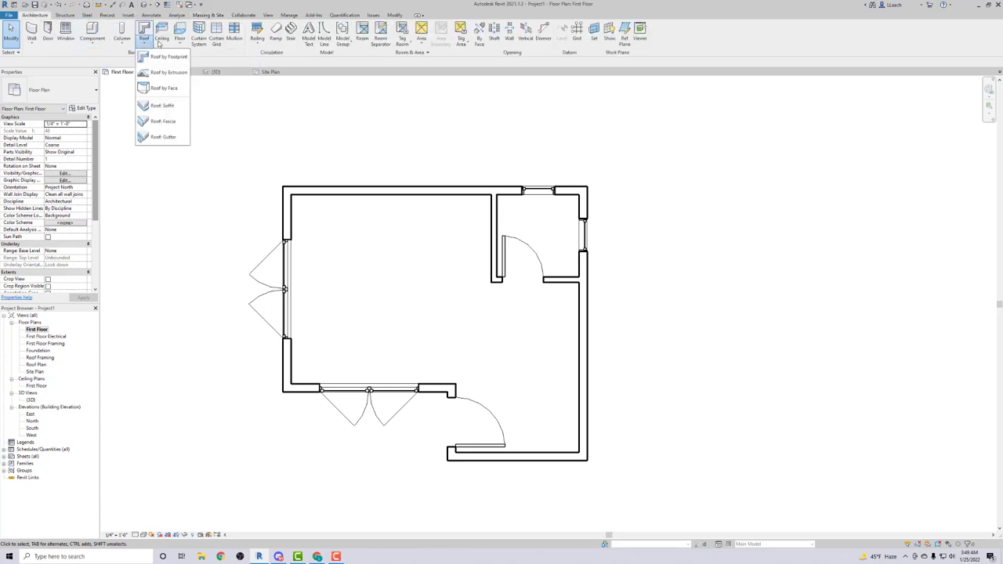
click(166, 56)
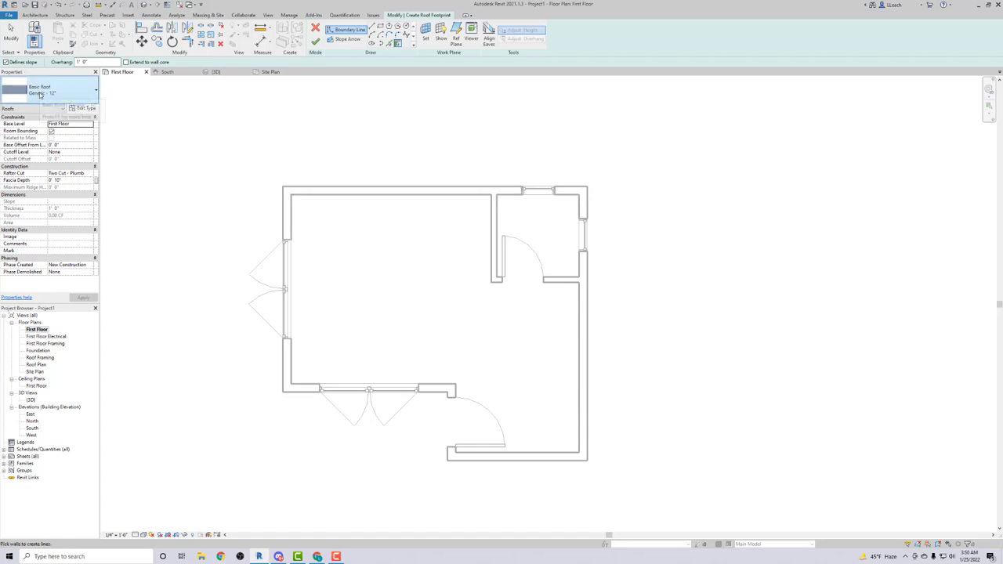
click(93, 93)
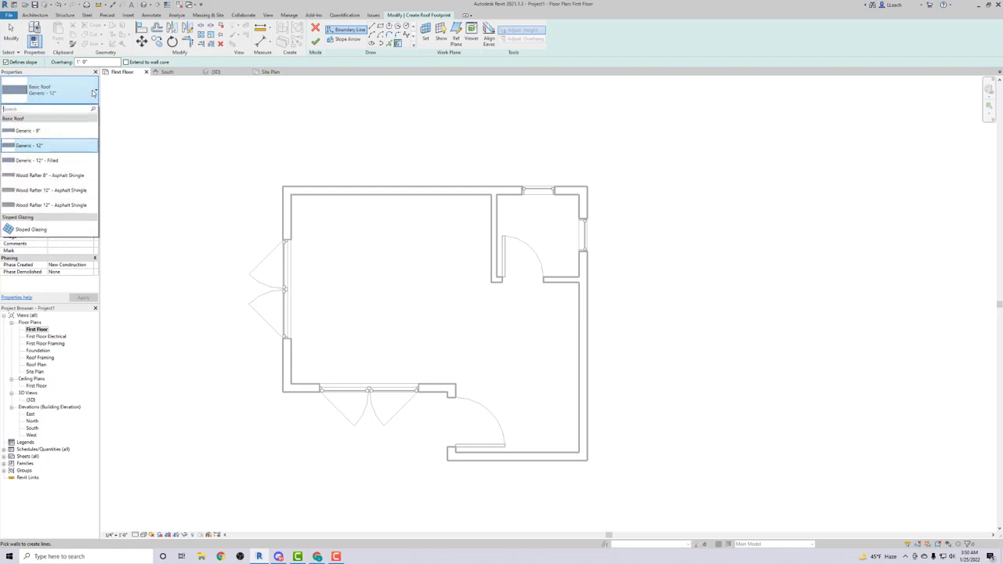
click(42, 132)
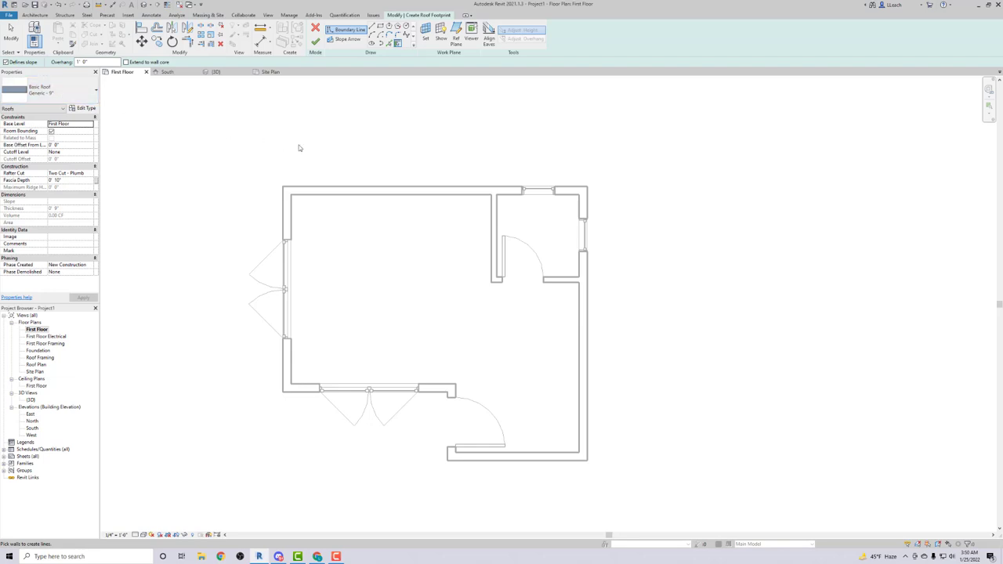
Step: Pick the north wall as a slope-defining roof edge with a 1' 0" overhang and set its slope to 6" / 12"
click(376, 187)
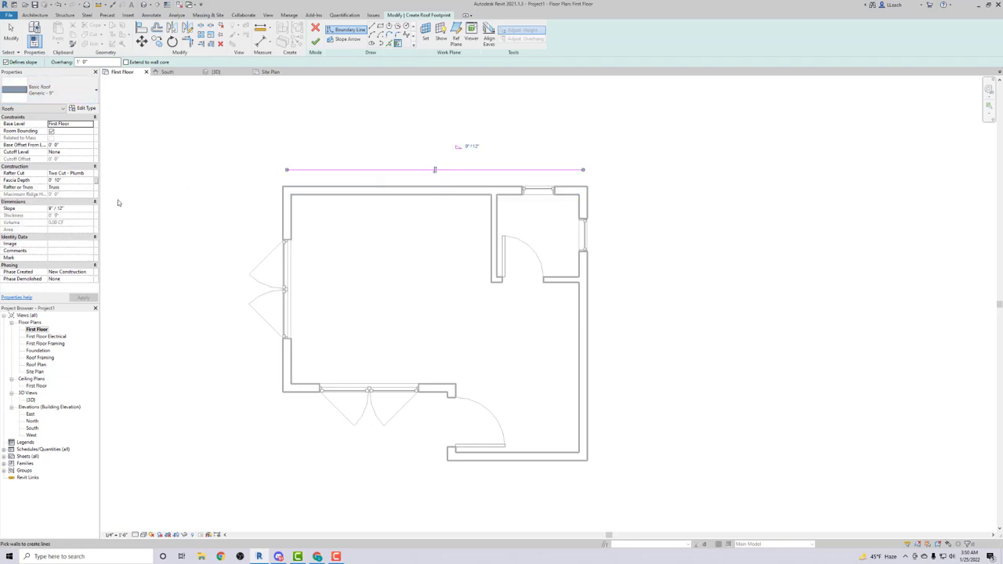
click(468, 147)
click(459, 147)
key(Delete)
click(399, 139)
Step: Add non-sloping roof edges with a 1' 0" overhang along the west, east and southernmost walls, and trim the open southwest corner closed
click(283, 214)
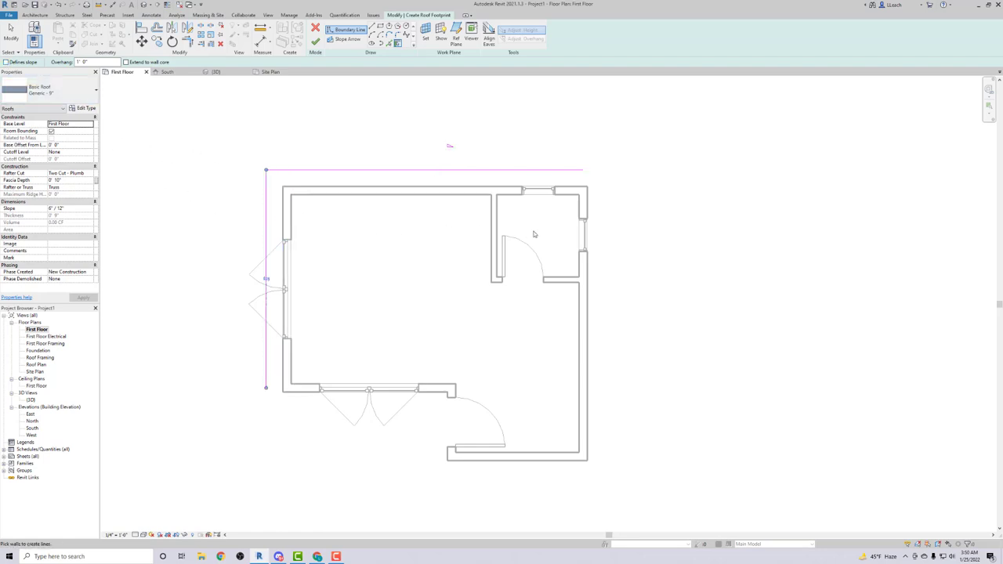
click(590, 212)
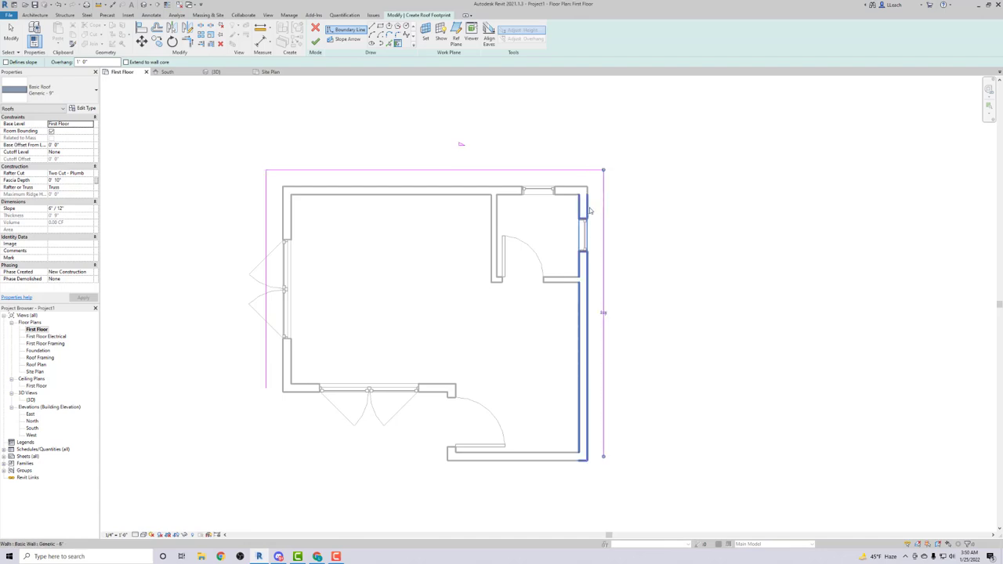
click(489, 466)
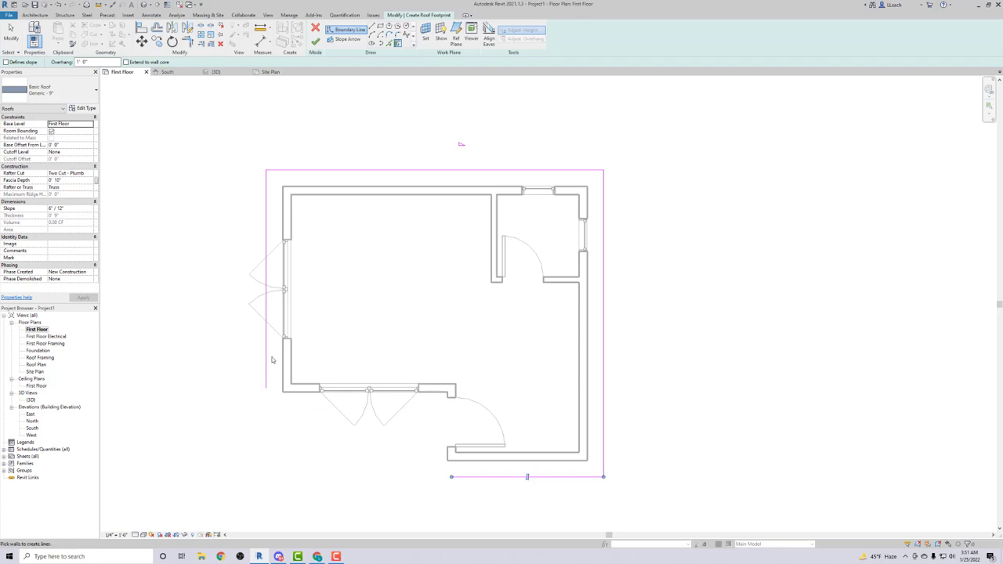
click(188, 43)
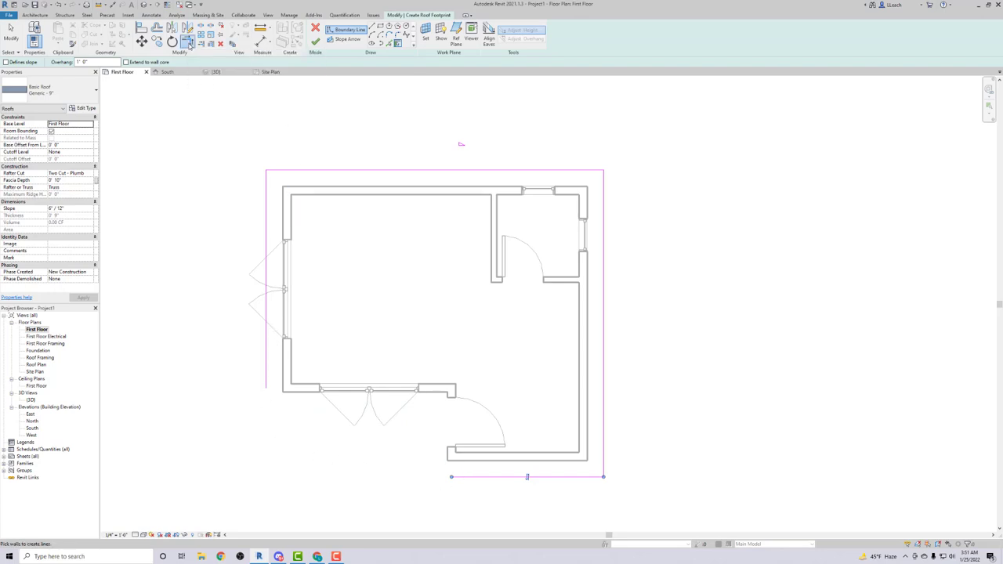
click(463, 477)
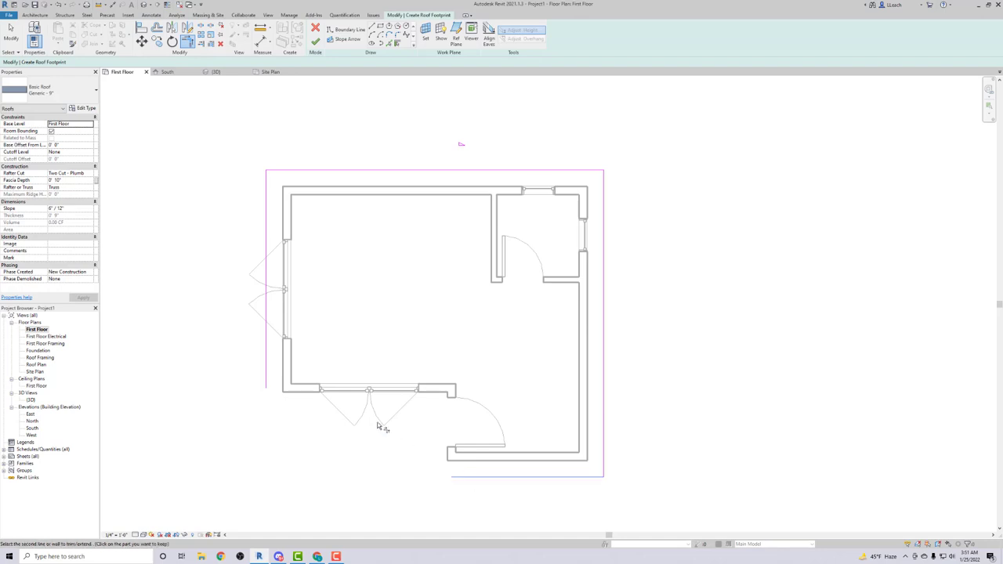
click(267, 379)
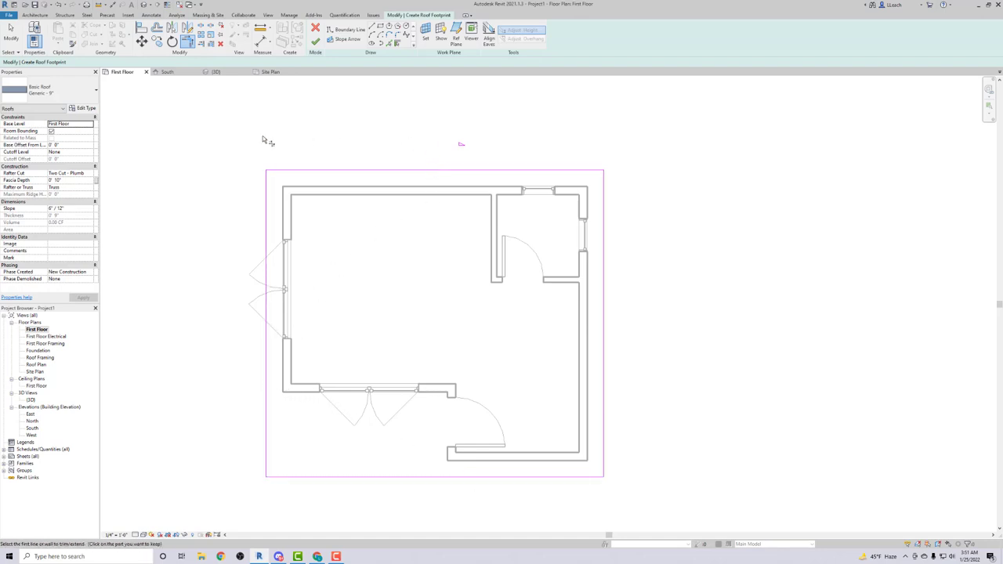
Step: Finish the roof footprint with its Base Level set to Roof, and inspect the roof in the default 3D view
click(88, 125)
click(90, 126)
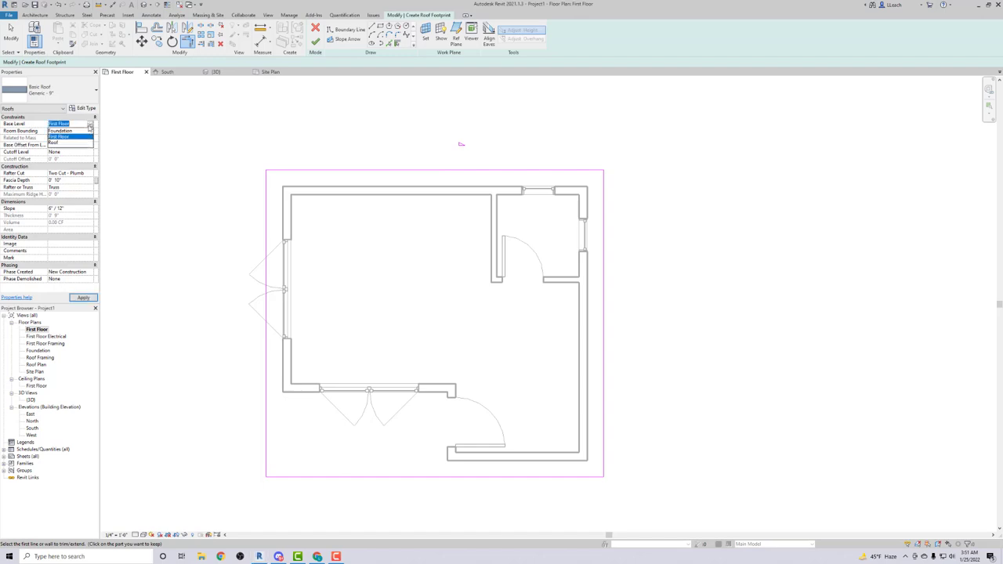
click(63, 142)
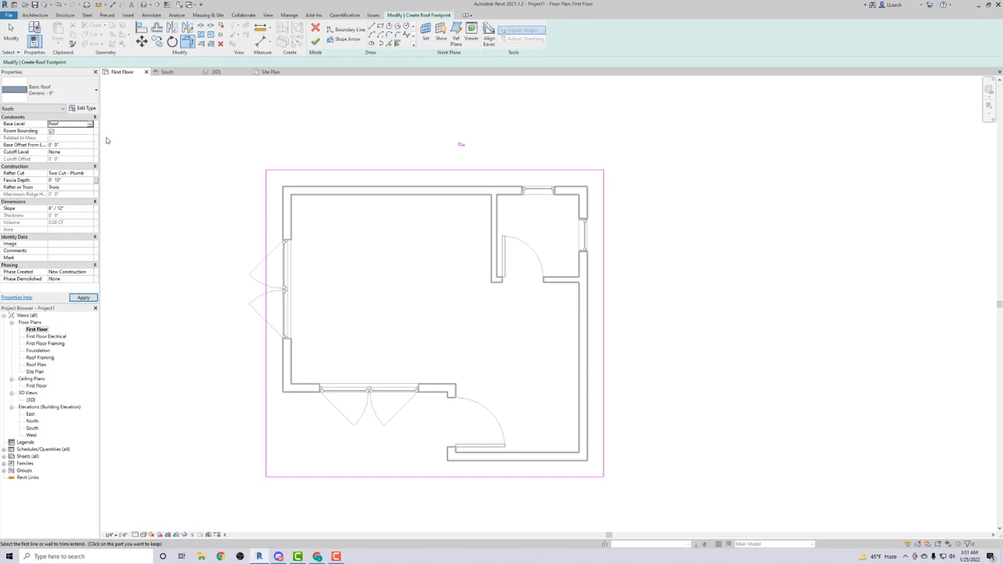
click(315, 41)
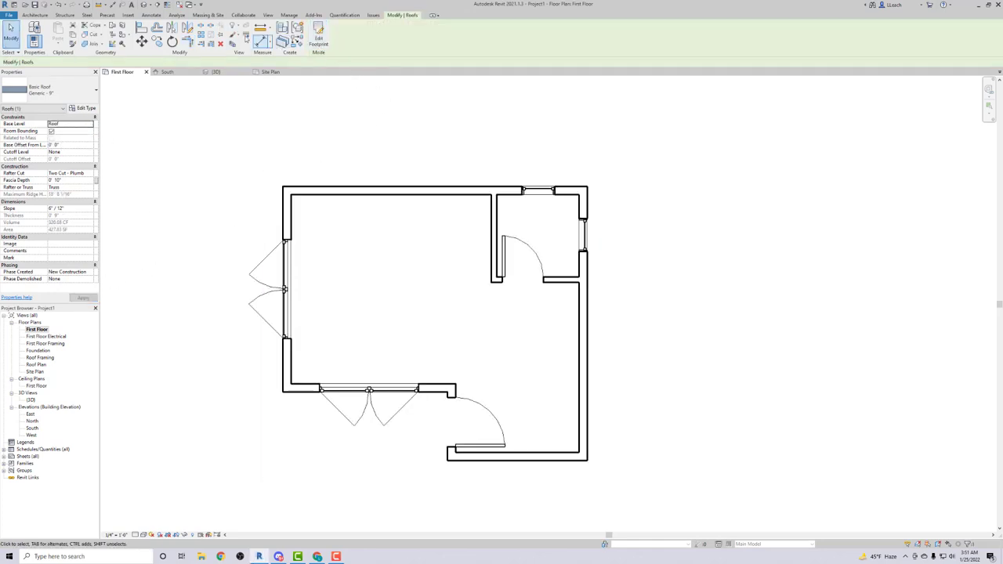
click(145, 4)
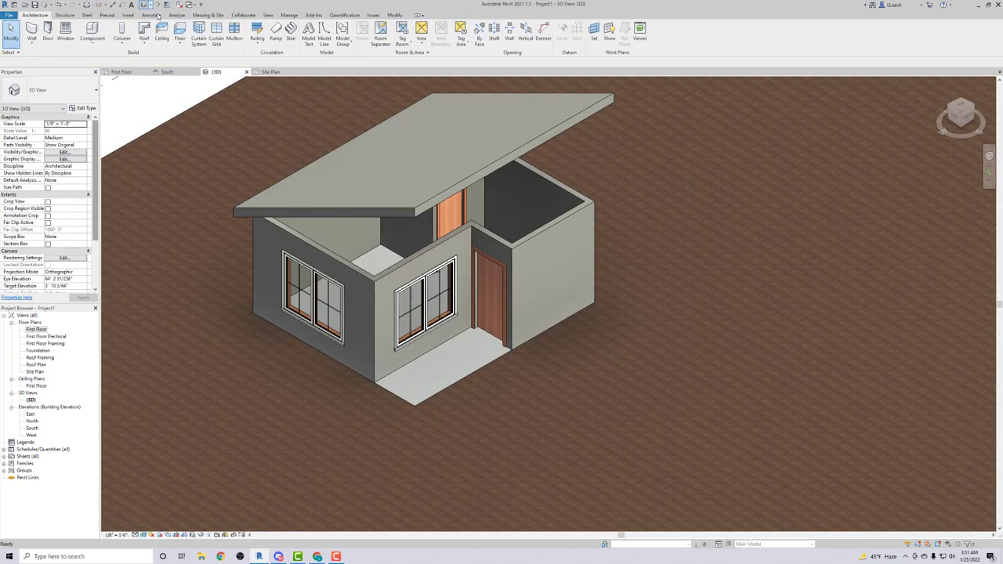
shift+middle_drag(368, 192, 405, 188)
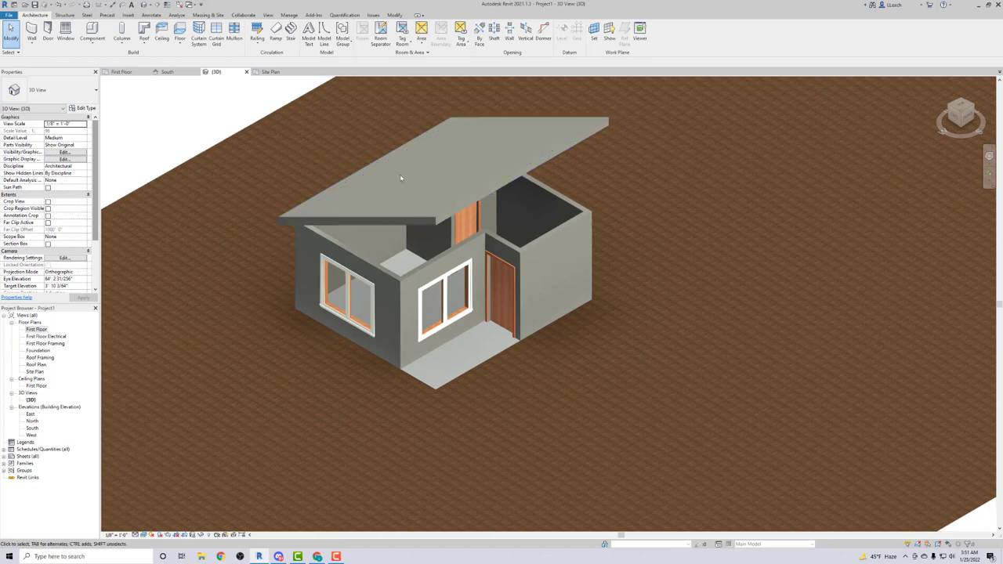
Step: Set the roof's slope to 4" / 12"
scroll(514, 191, up, 2)
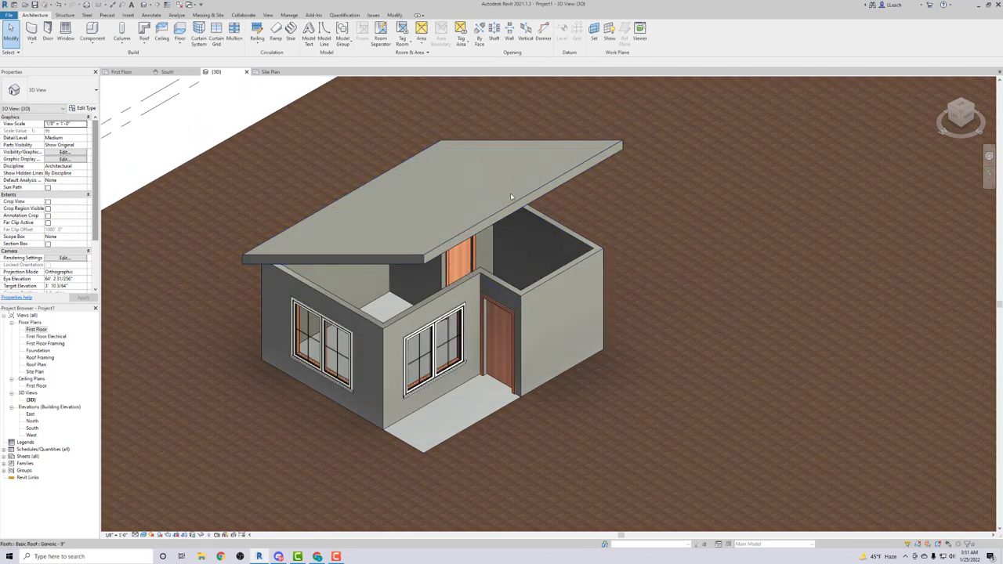
click(377, 257)
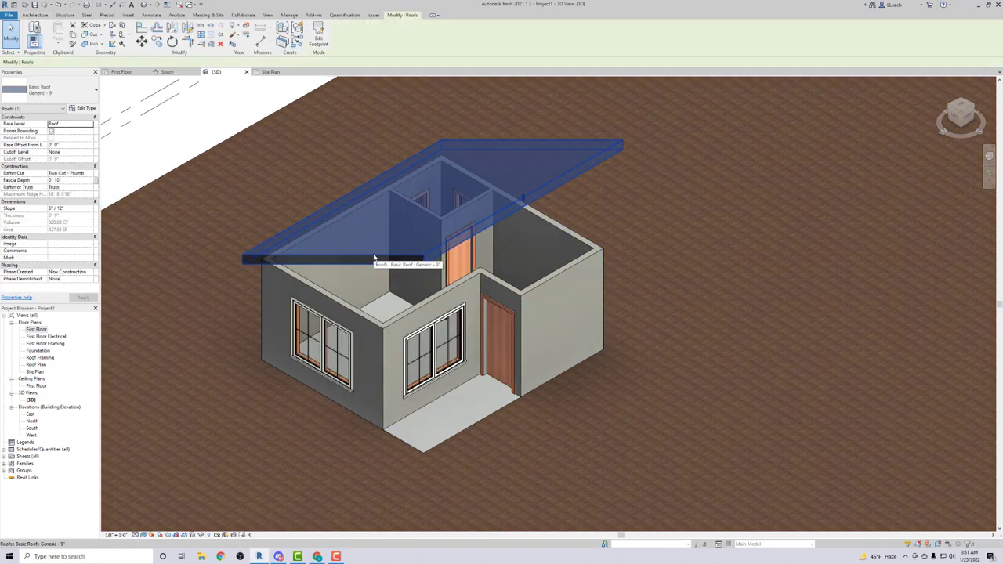
click(51, 210)
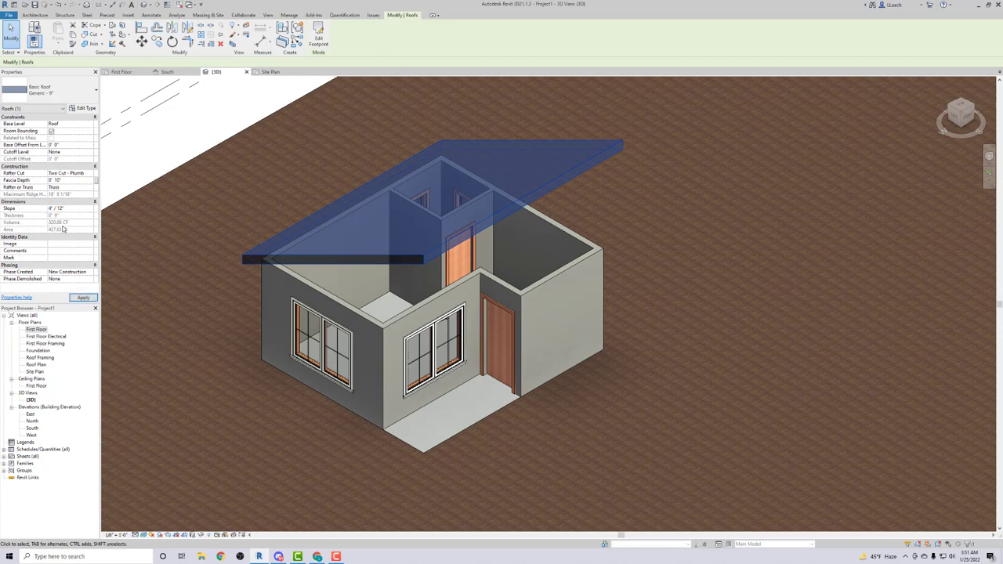
click(81, 299)
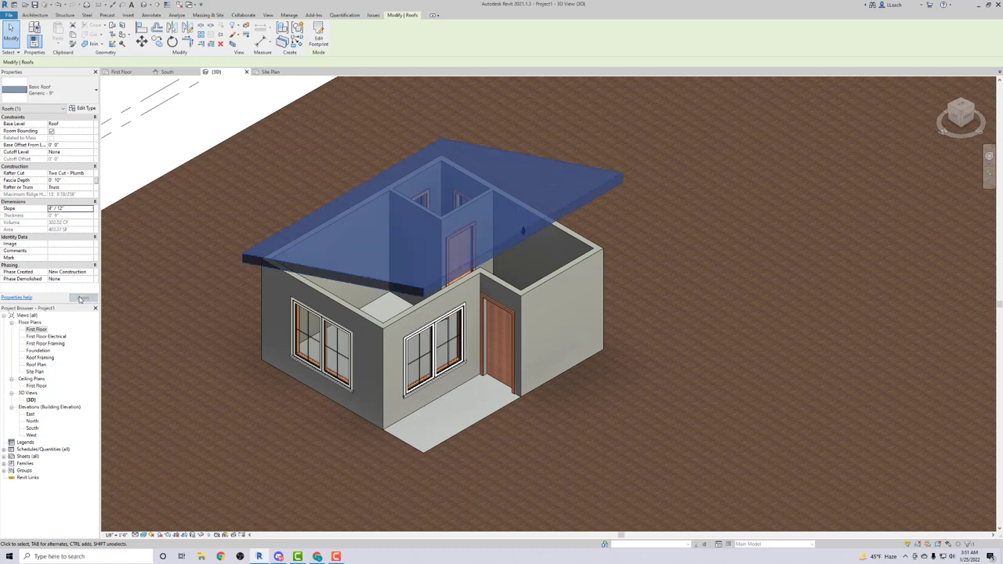
click(296, 160)
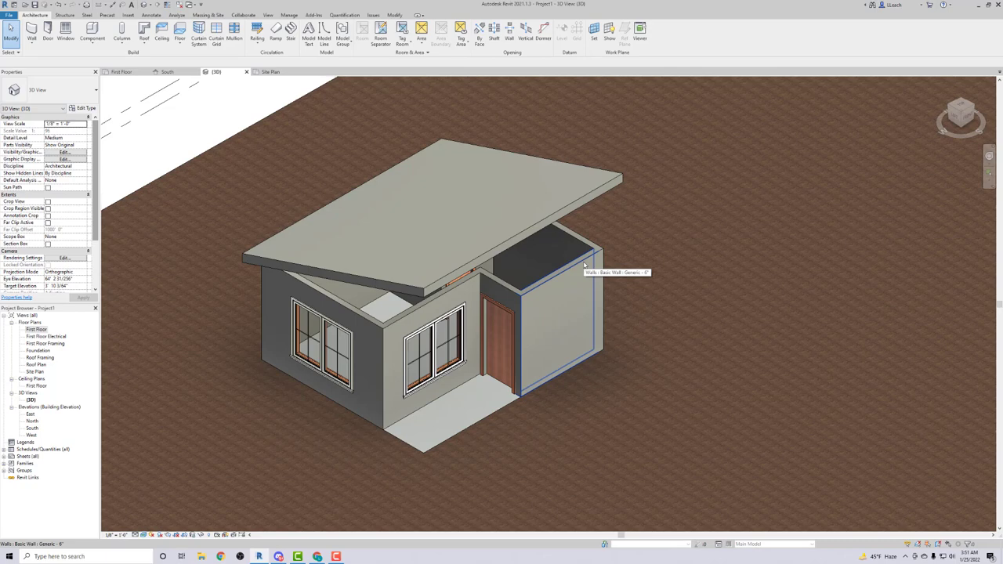
Step: Select the whole chain of exterior walls and attach their tops to the roof
key(Tab)
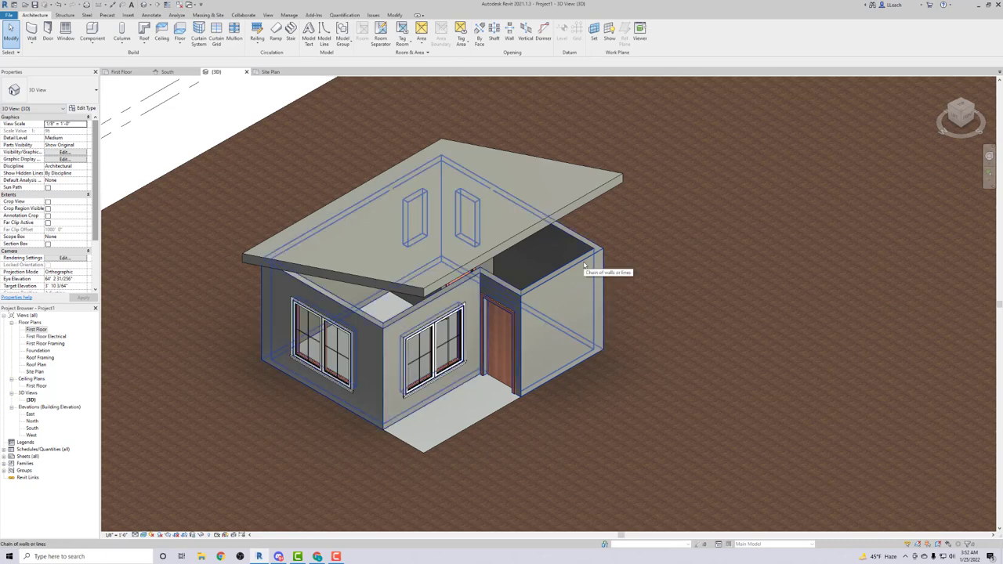
click(583, 265)
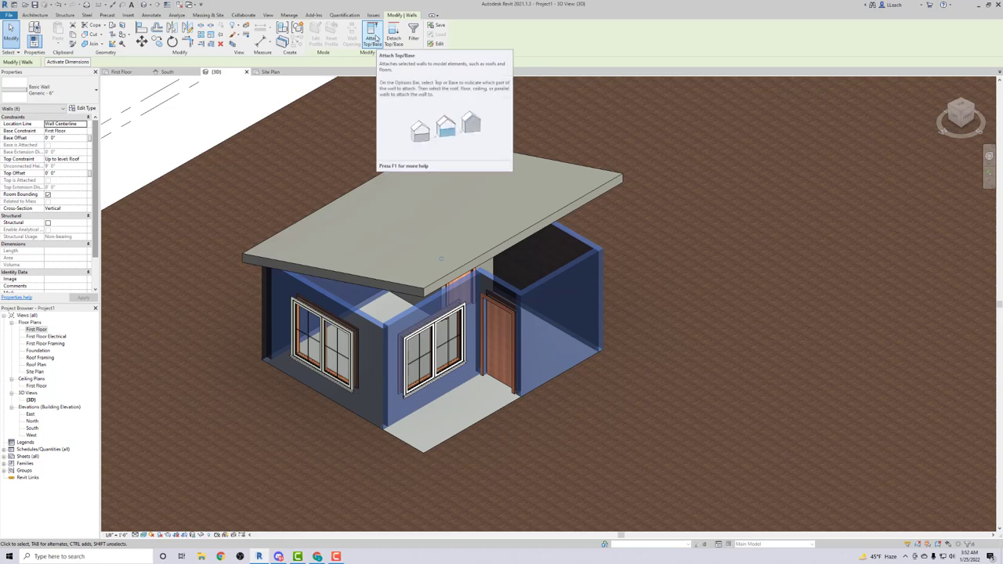
click(374, 41)
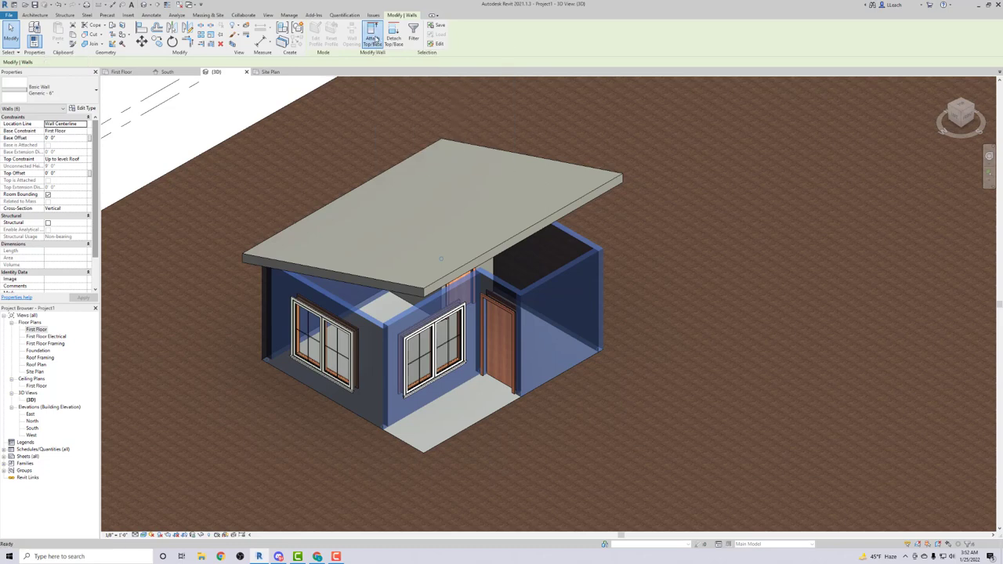
click(575, 183)
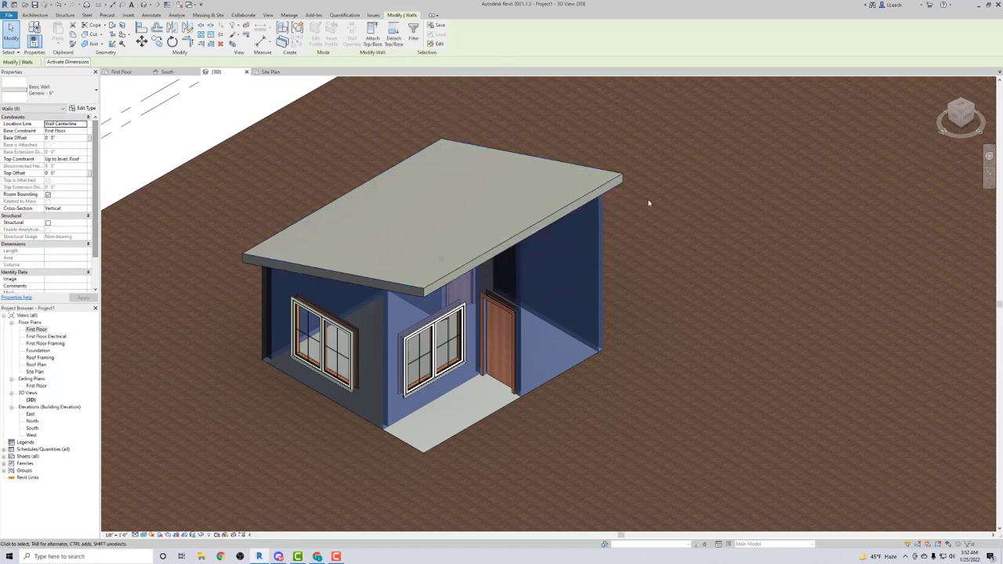
key(Escape)
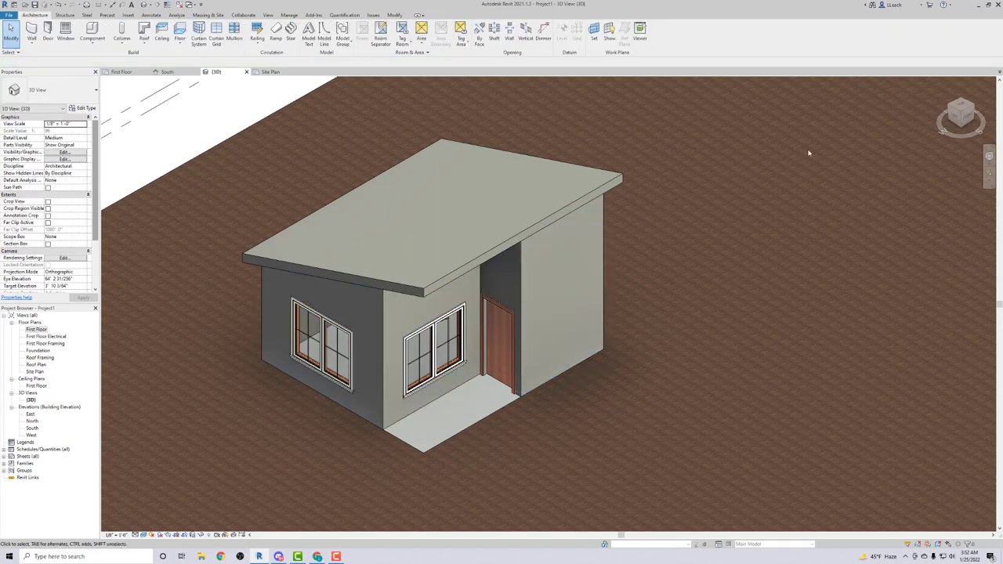
Step: Examine the building from the front and right sides, and set the roof's slope to 2" / 12"
click(955, 123)
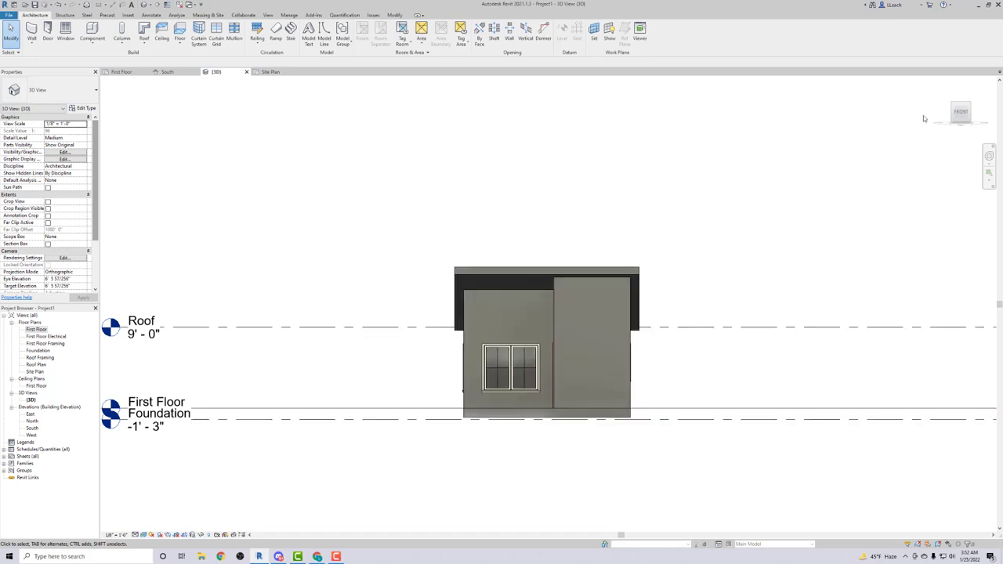
click(974, 115)
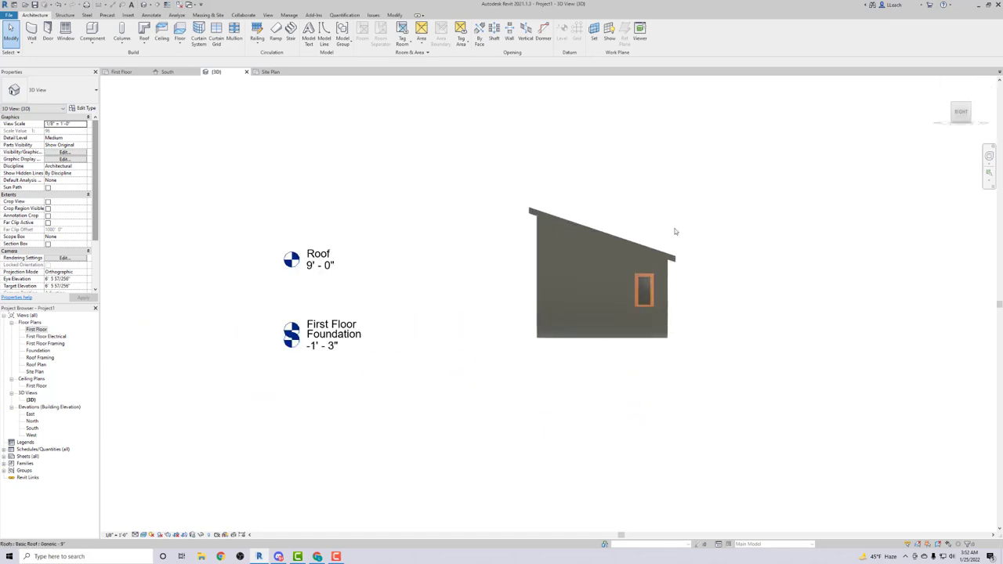
click(607, 237)
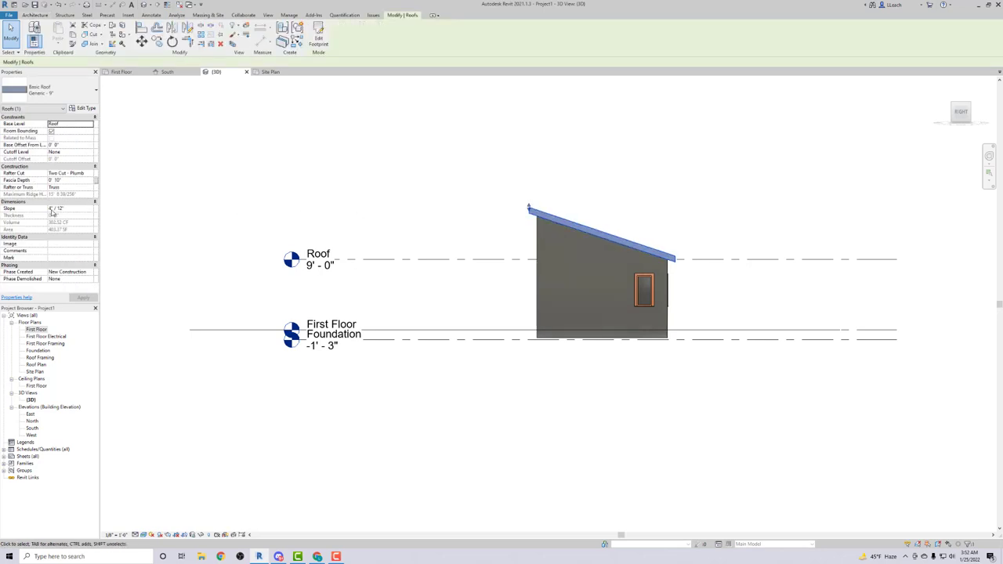
click(51, 208)
text(2)
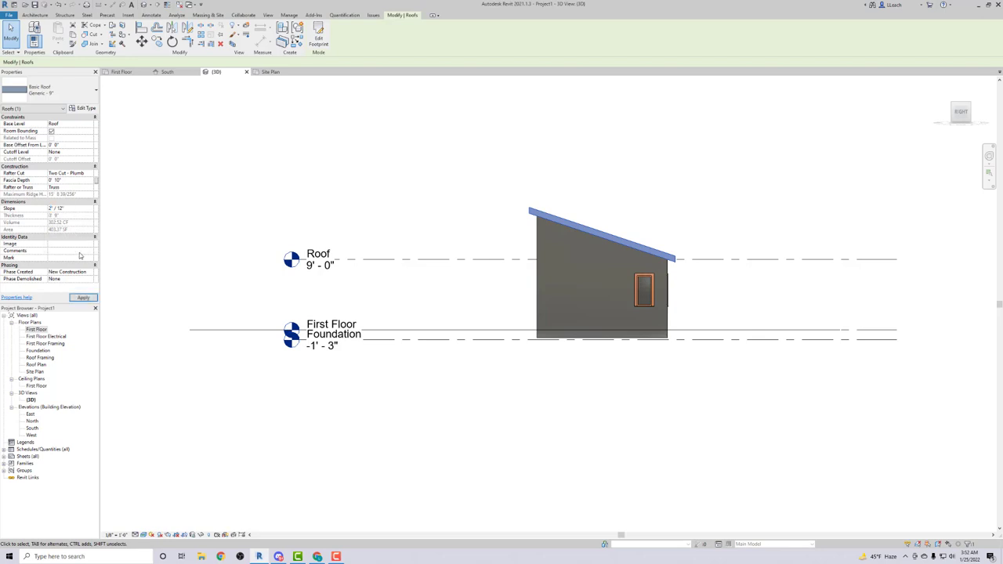
click(83, 296)
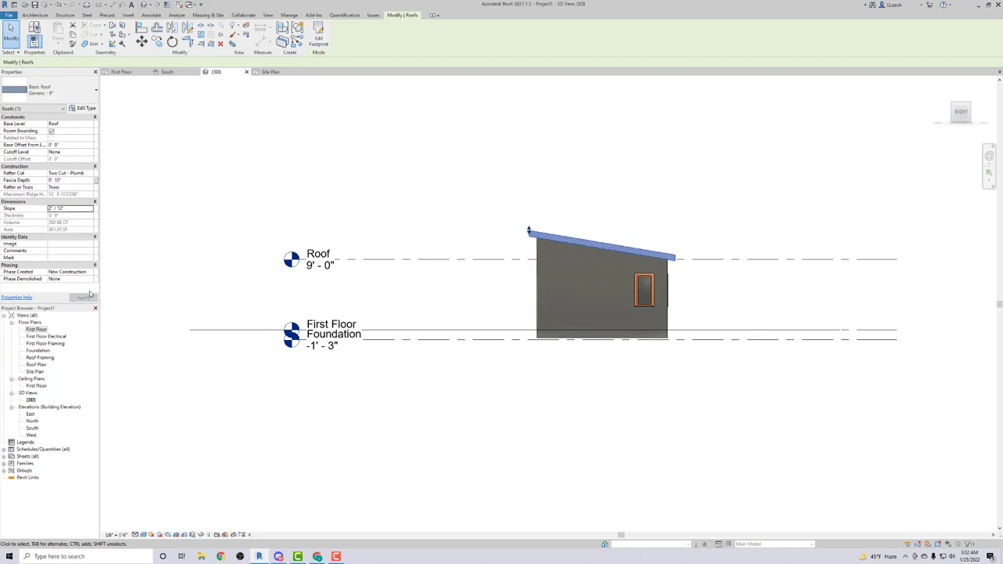
click(377, 189)
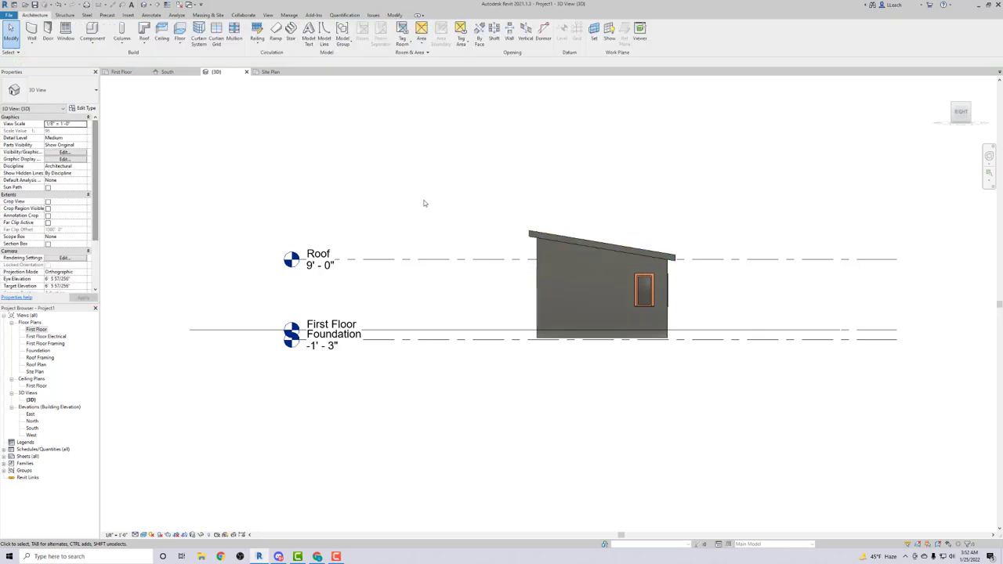
Step: Turn on shadows in the 3D view and inspect the house from its porch corner
click(977, 115)
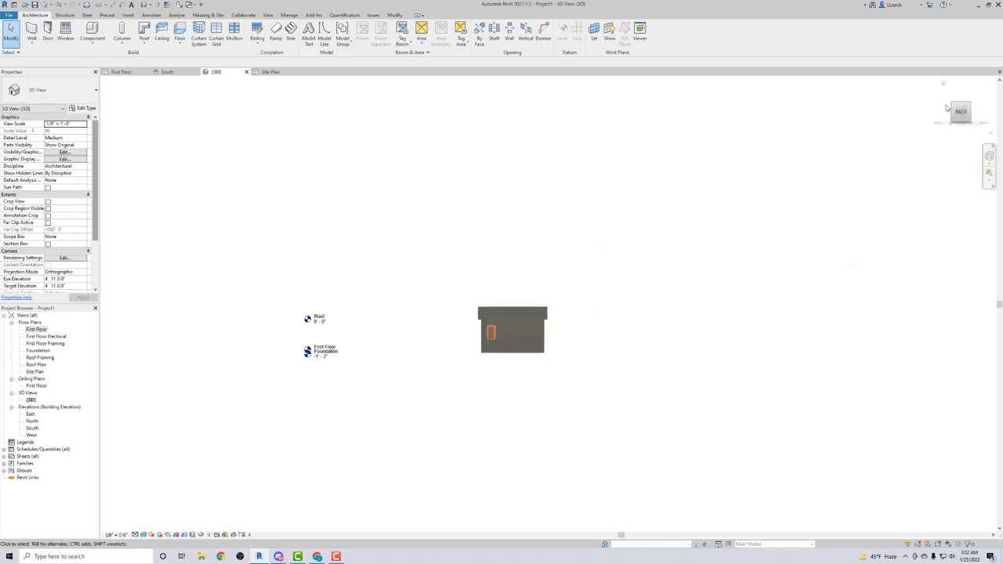
click(943, 83)
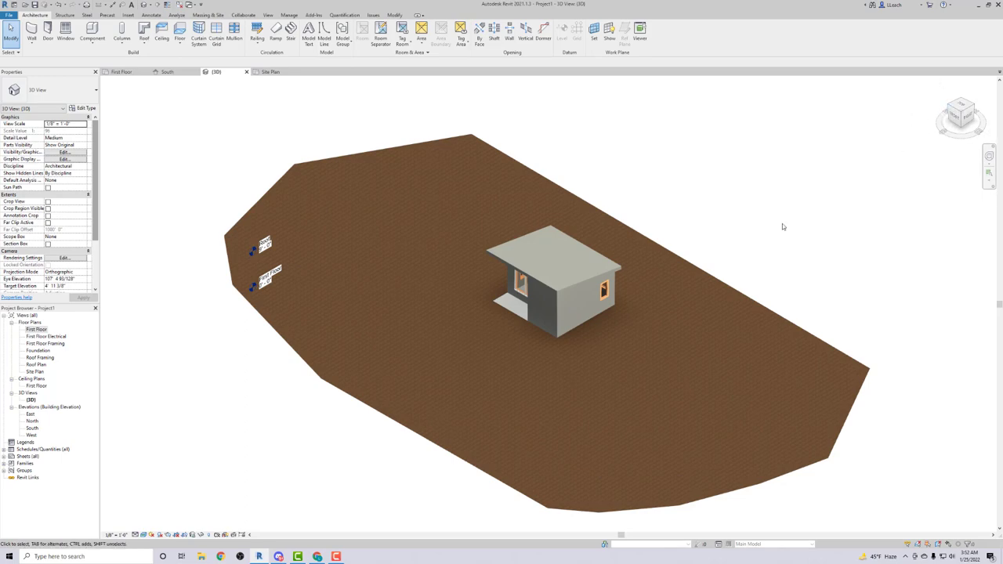
click(160, 533)
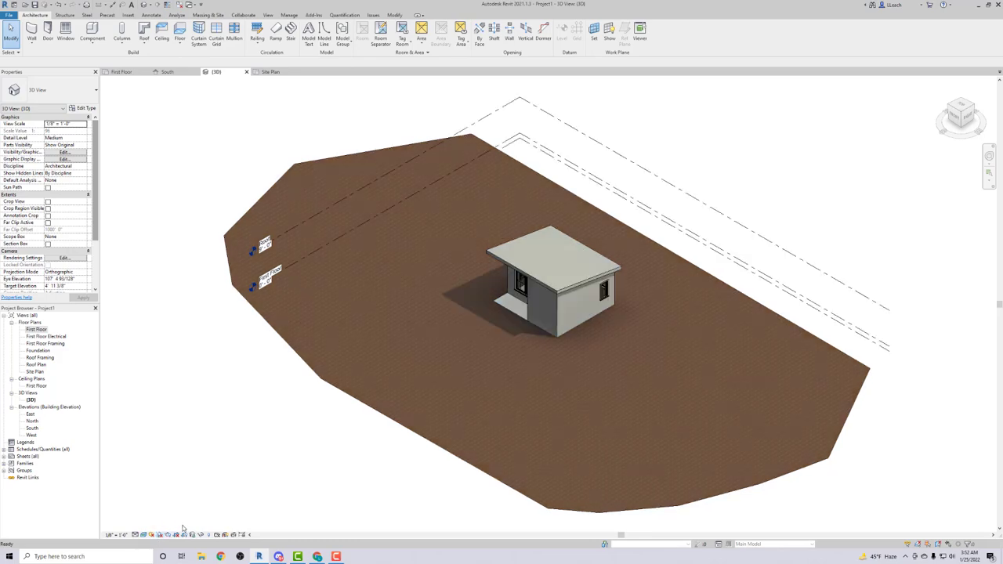
scroll(547, 338, up, 2)
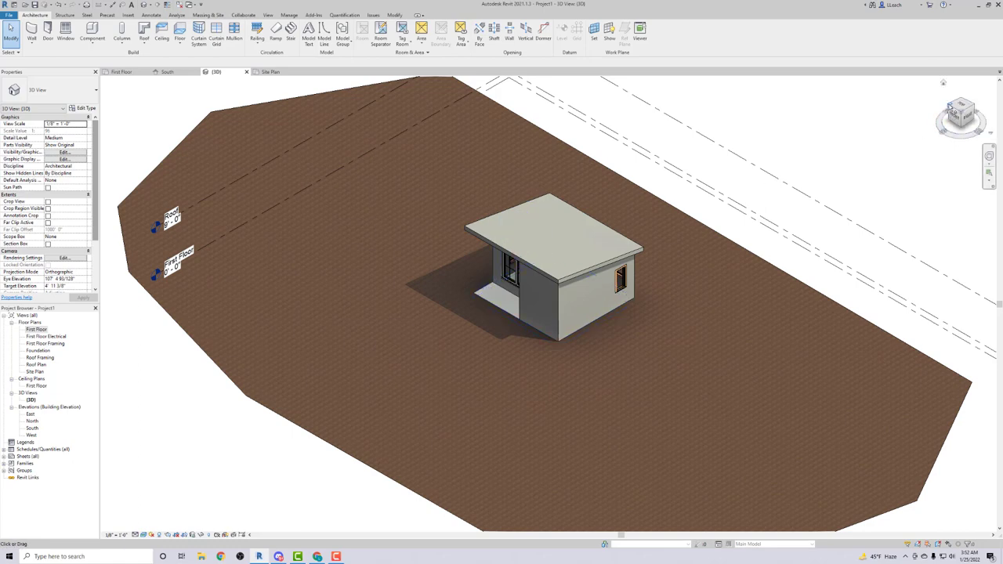
click(954, 110)
scroll(544, 295, up, 8)
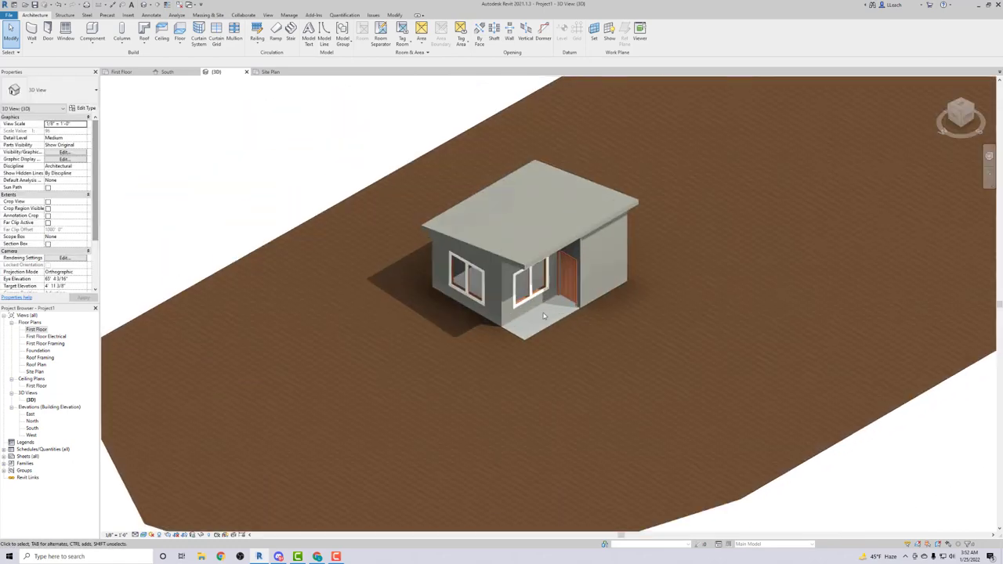
shift+middle_drag(545, 308, 184, 247)
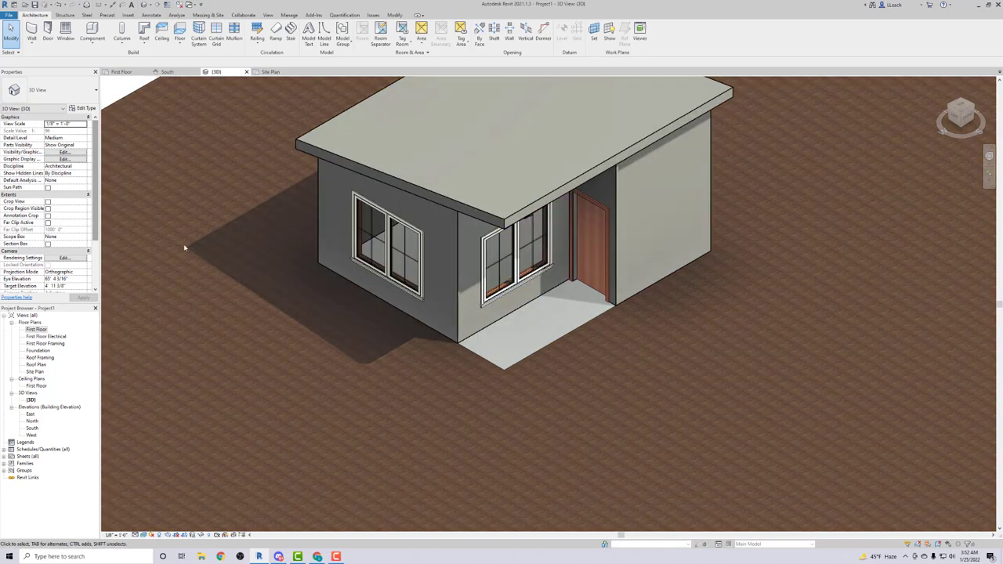
Step: In the First Floor plan, place an 8 x 8 Wood Timber architectural column at the porch's southwest corner, aligned with the outer wall faces
double_click(36, 329)
scroll(508, 293, up, 2)
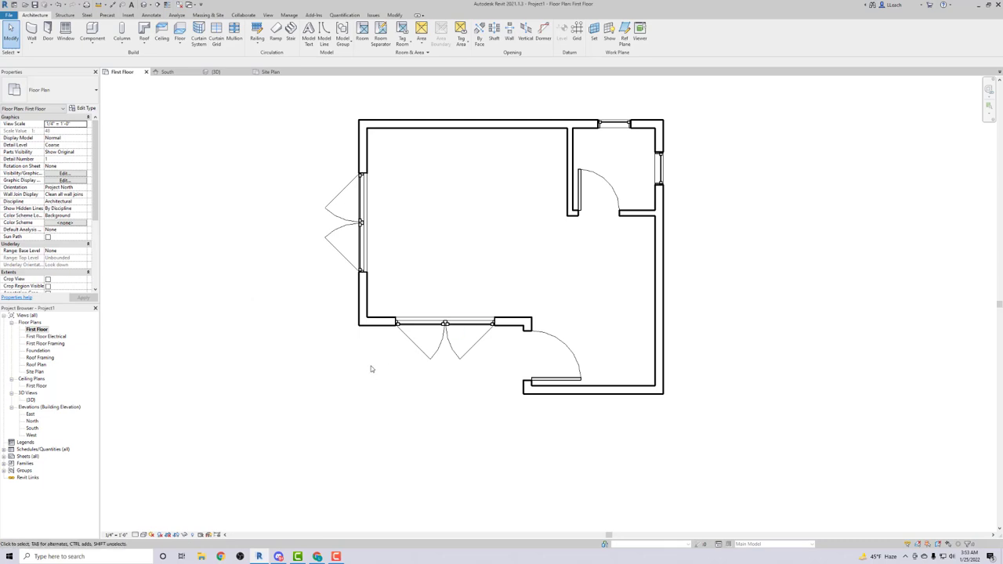
mouse_move(372, 368)
middle_down()
mouse_move(379, 375)
mouse_move(373, 365)
middle_up()
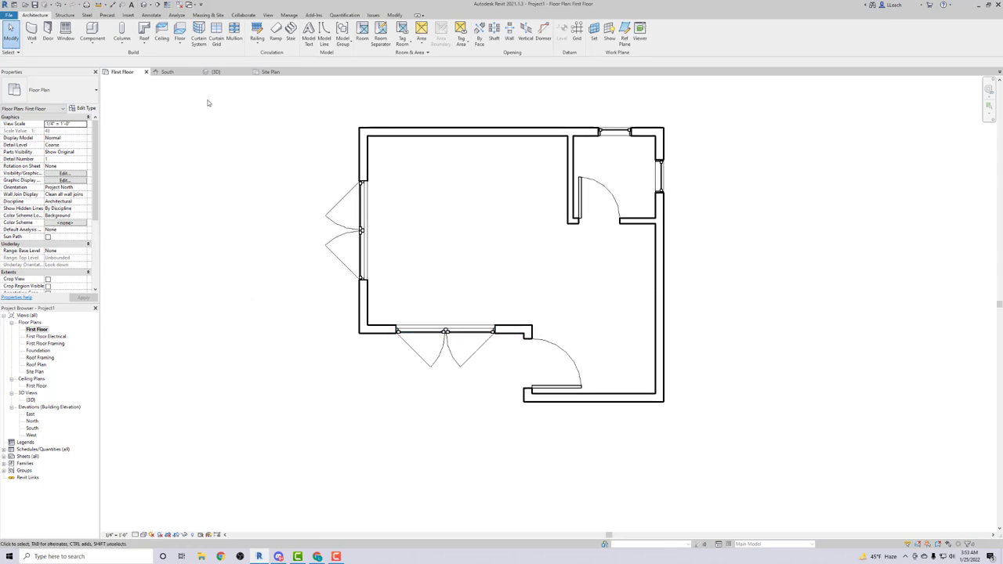
double_click(39, 372)
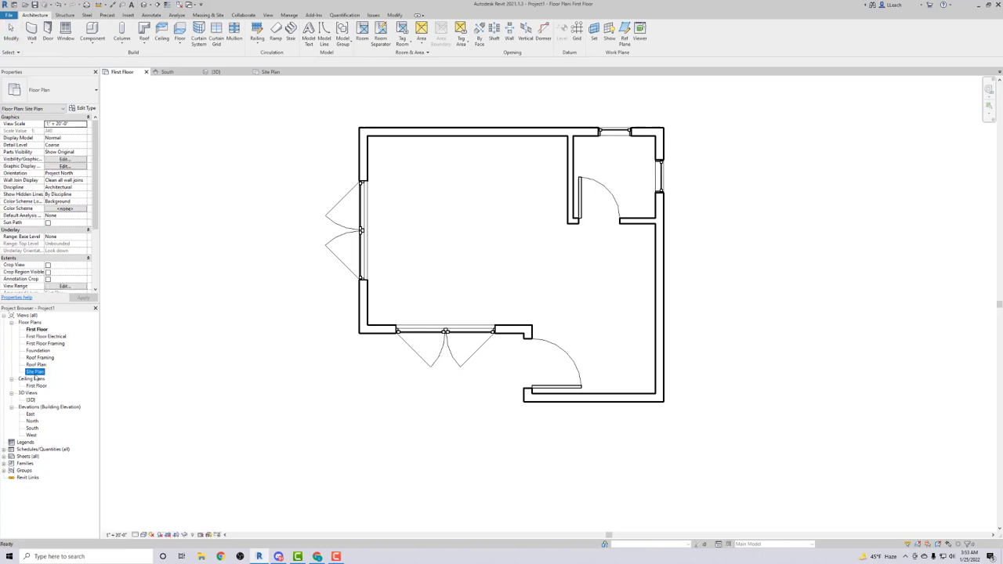
double_click(38, 330)
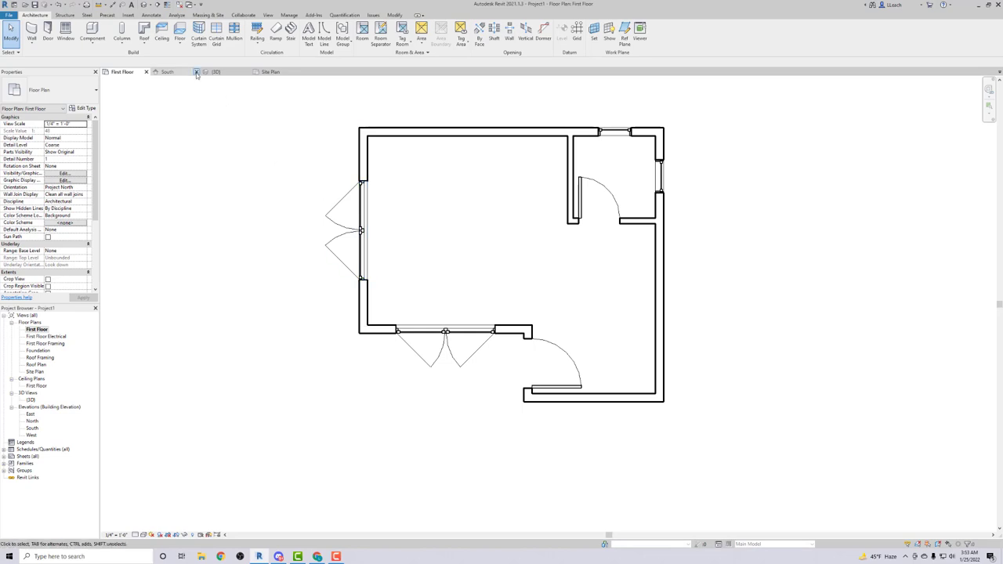
click(123, 45)
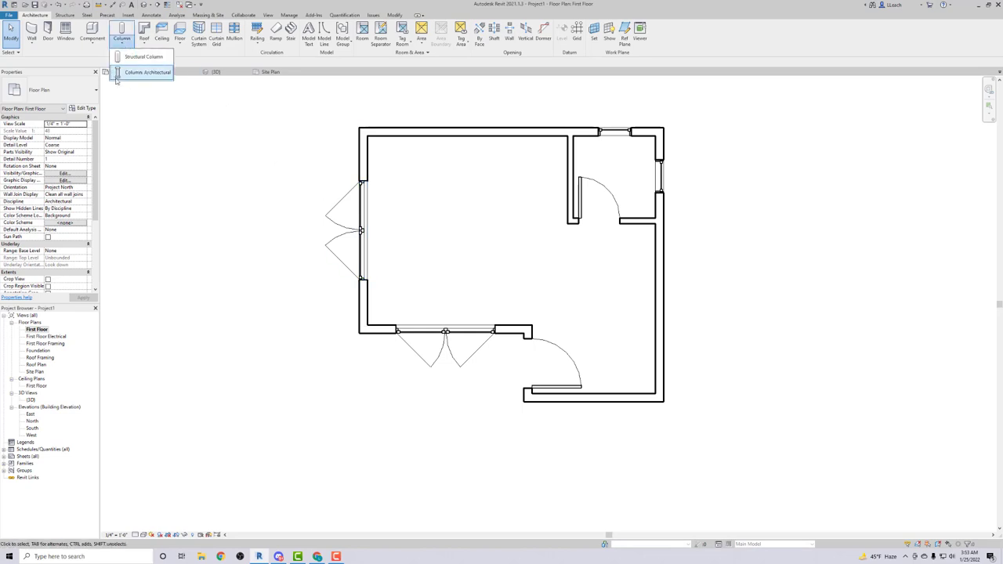
click(148, 72)
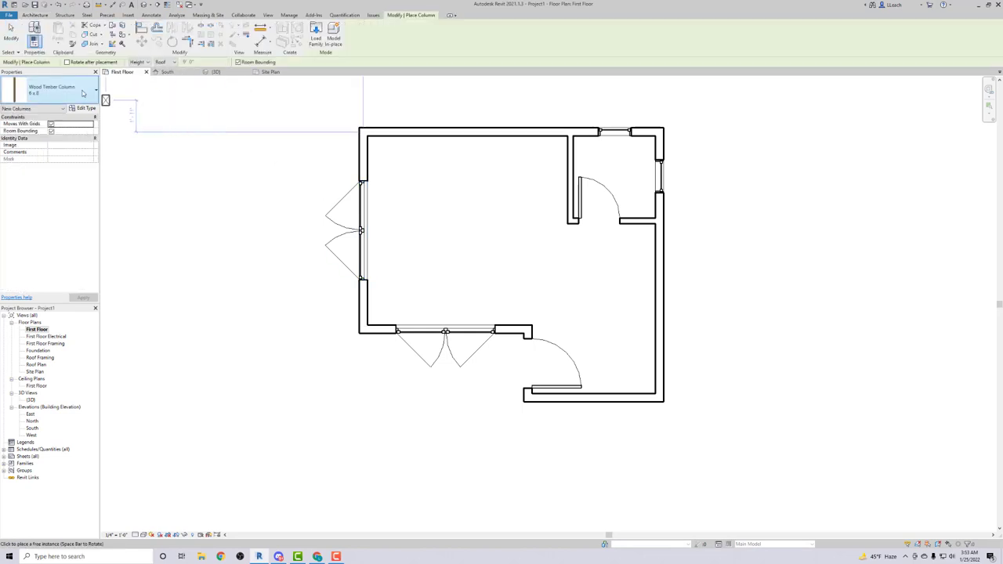
click(90, 90)
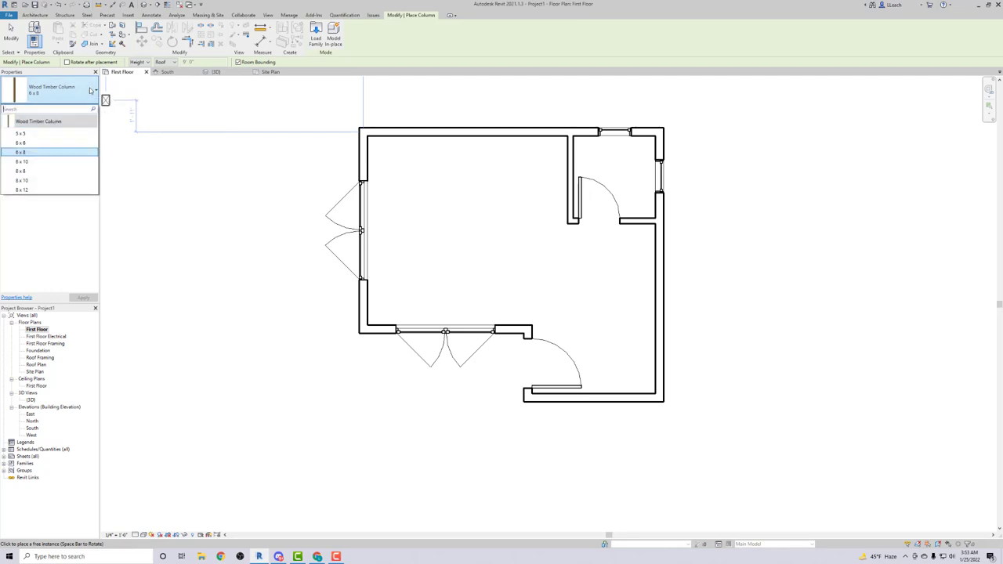
click(26, 172)
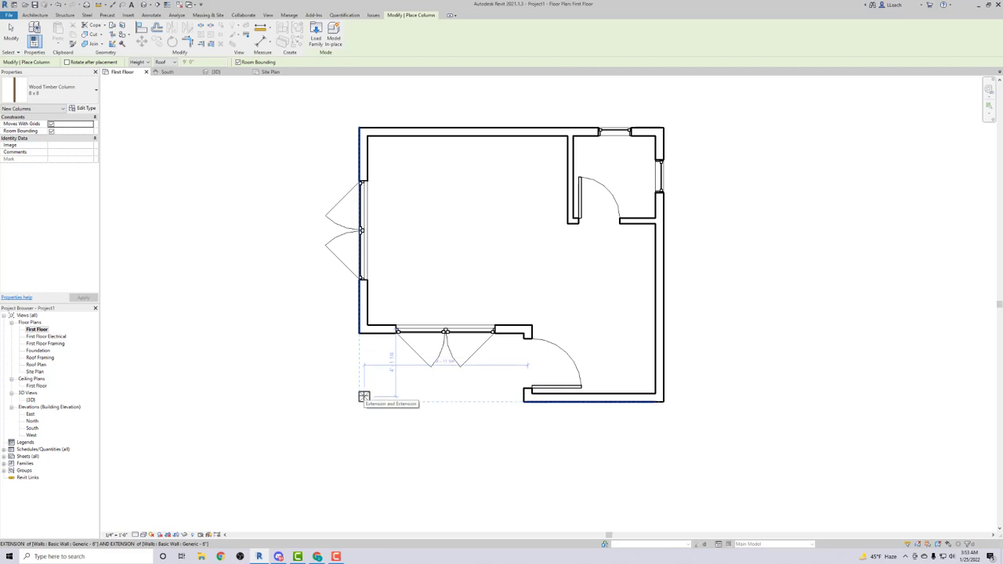
click(363, 396)
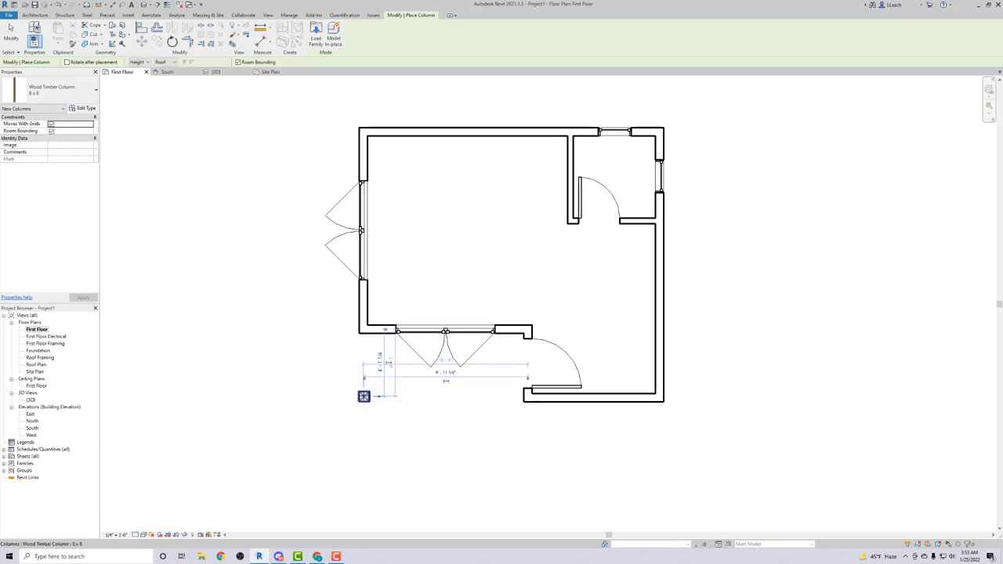
right_click(266, 280)
click(286, 286)
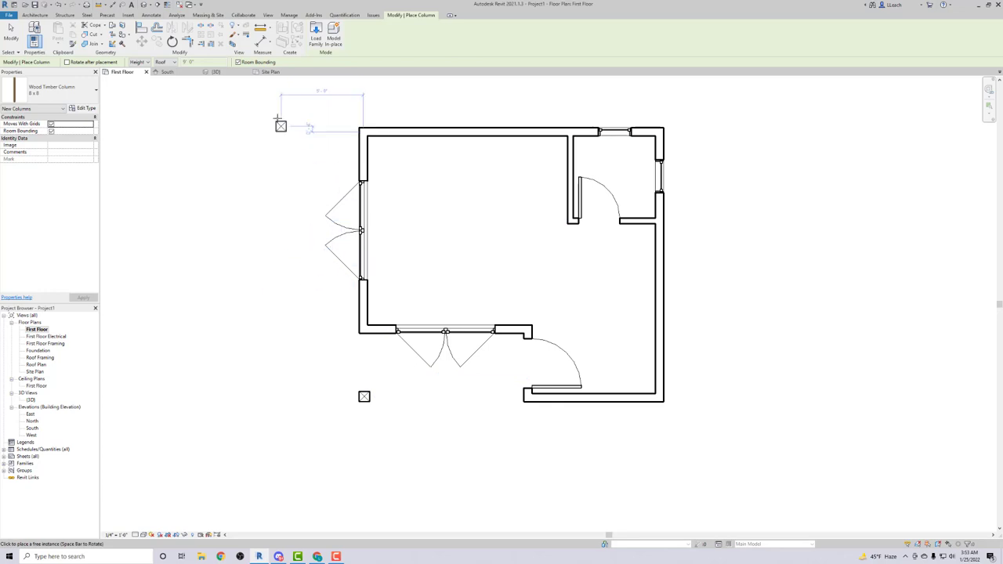
key(Escape)
Step: In the 3D view, attach the top of the porch's timber column to the roof
click(144, 5)
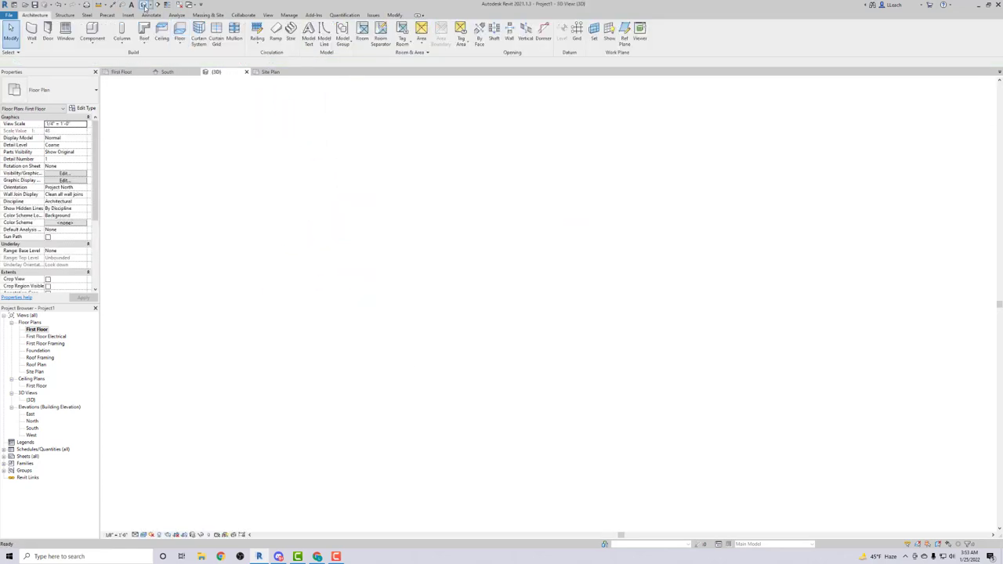
scroll(550, 257, up, 5)
scroll(550, 257, up, 2)
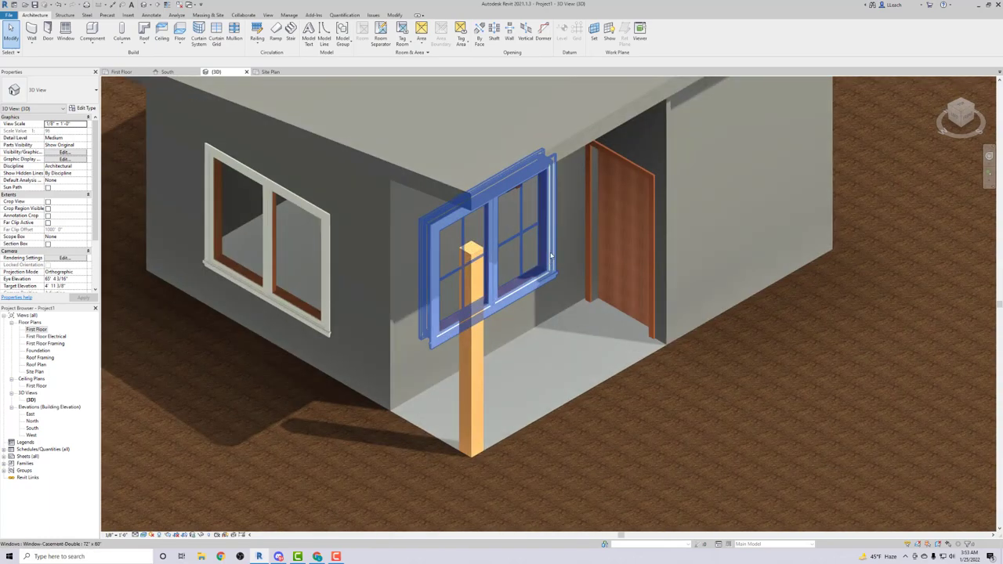
click(473, 342)
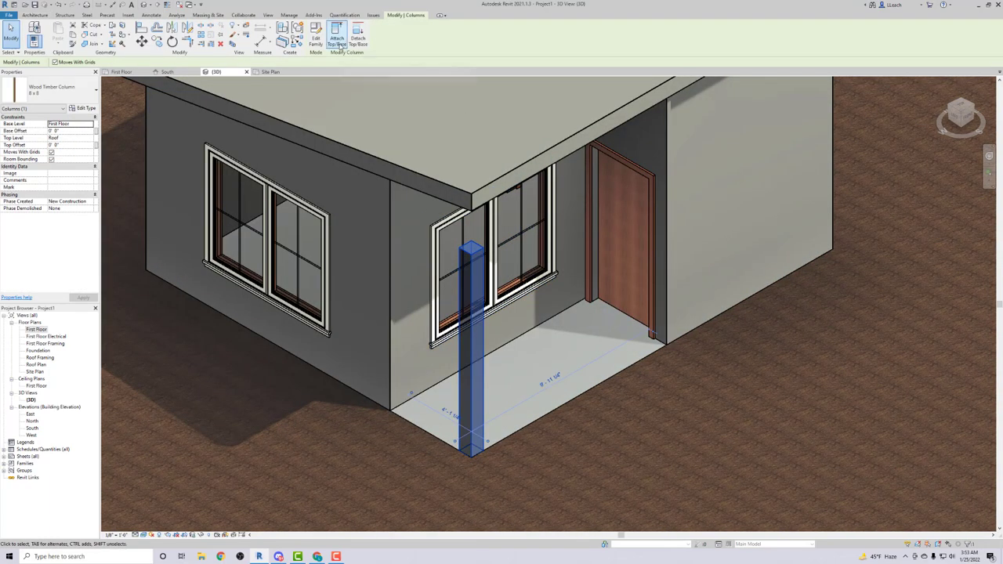
click(339, 43)
click(485, 185)
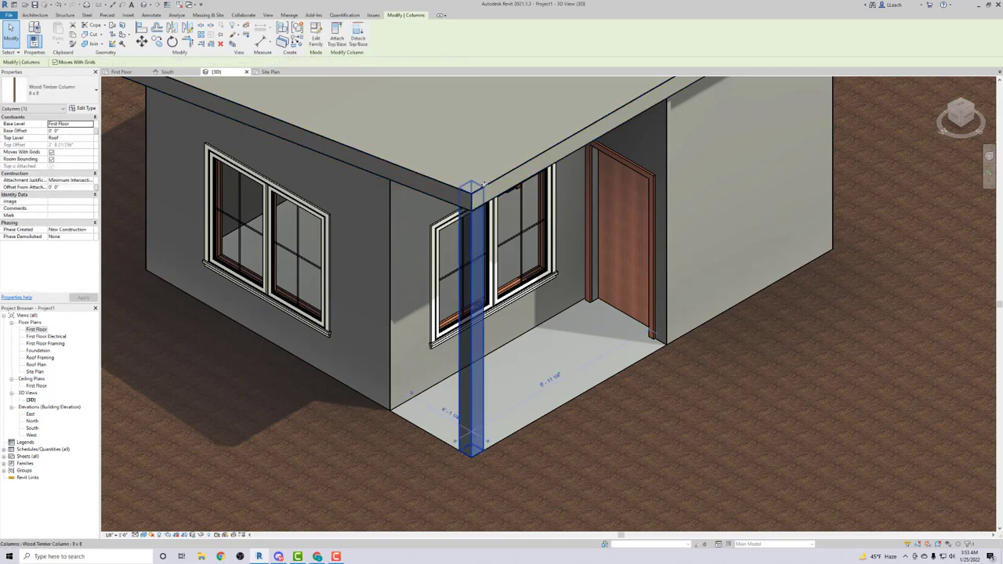
key(Escape)
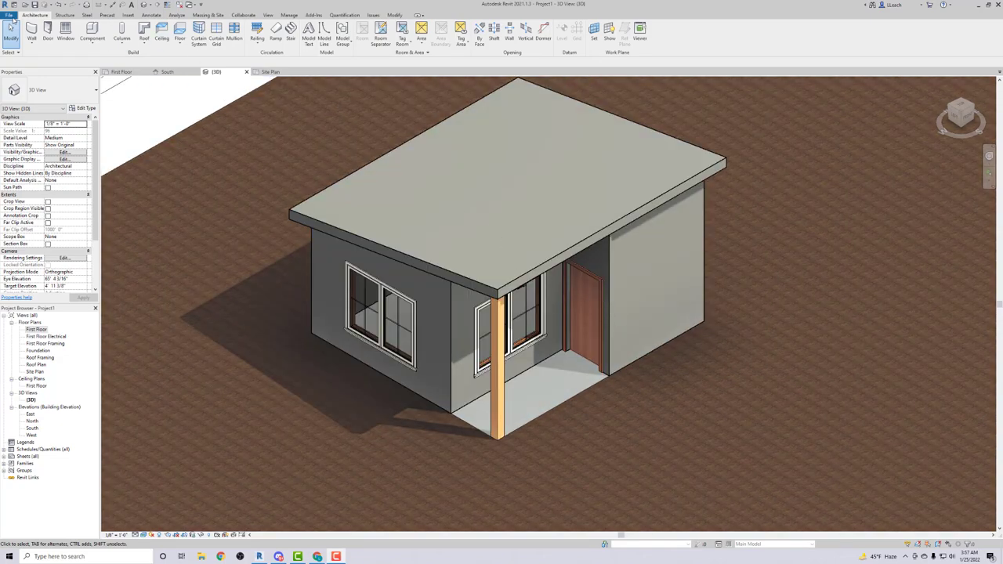
Step: Save the model as a Revit project file named BASIC HOUSE REVIT in the English-Imperial folder
click(9, 15)
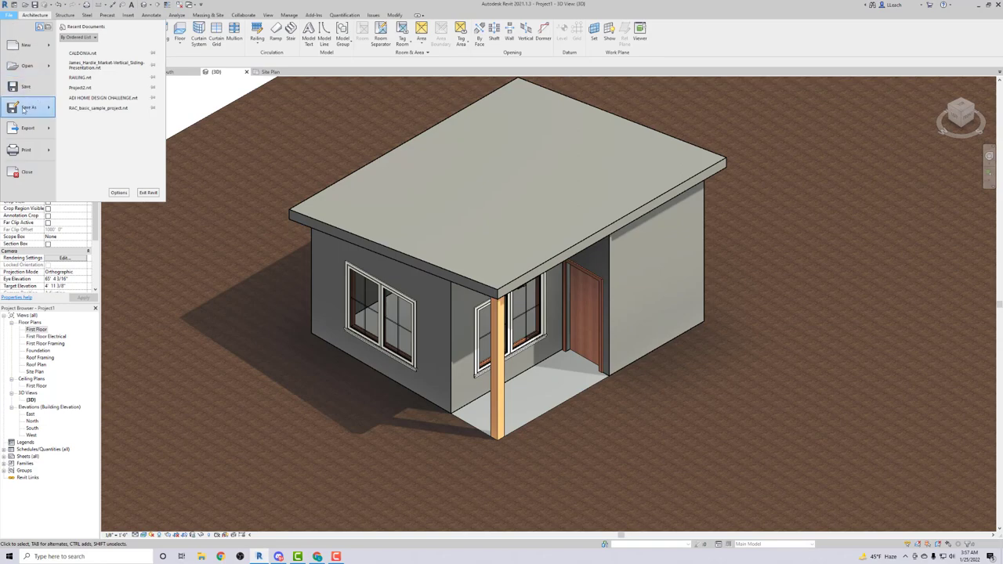
mouse_move(26, 108)
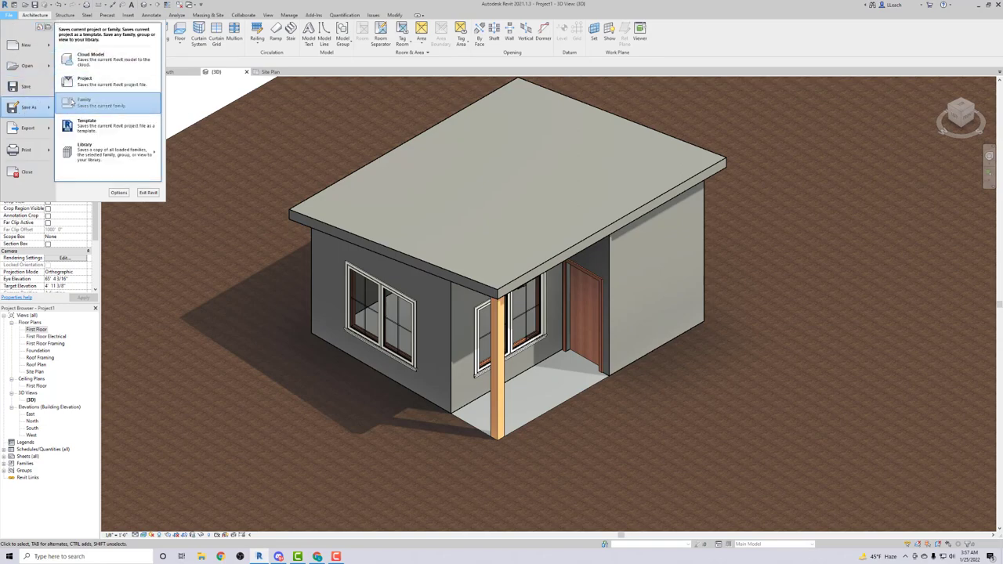
click(93, 83)
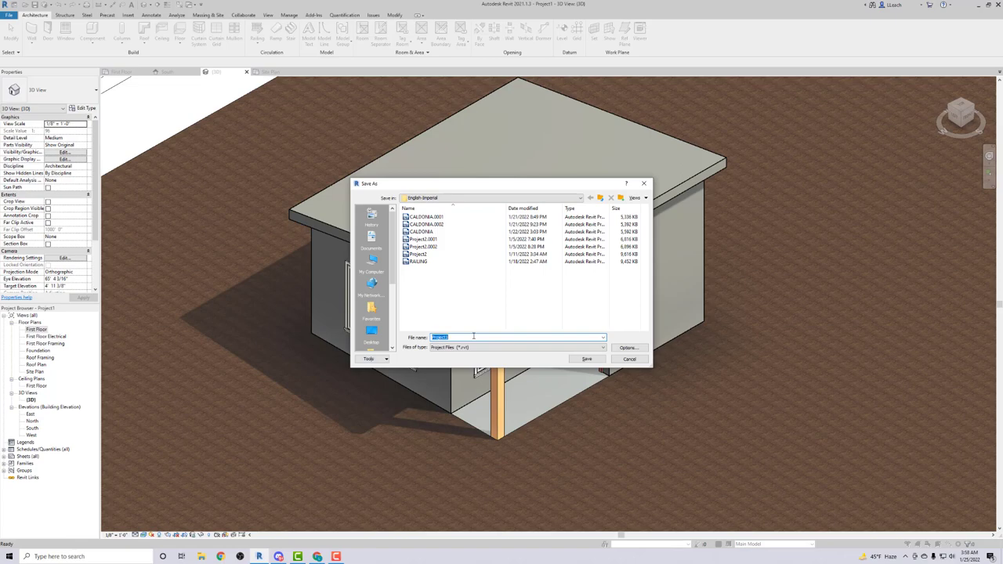
text(BASIC HOUSE REVIT)
click(579, 360)
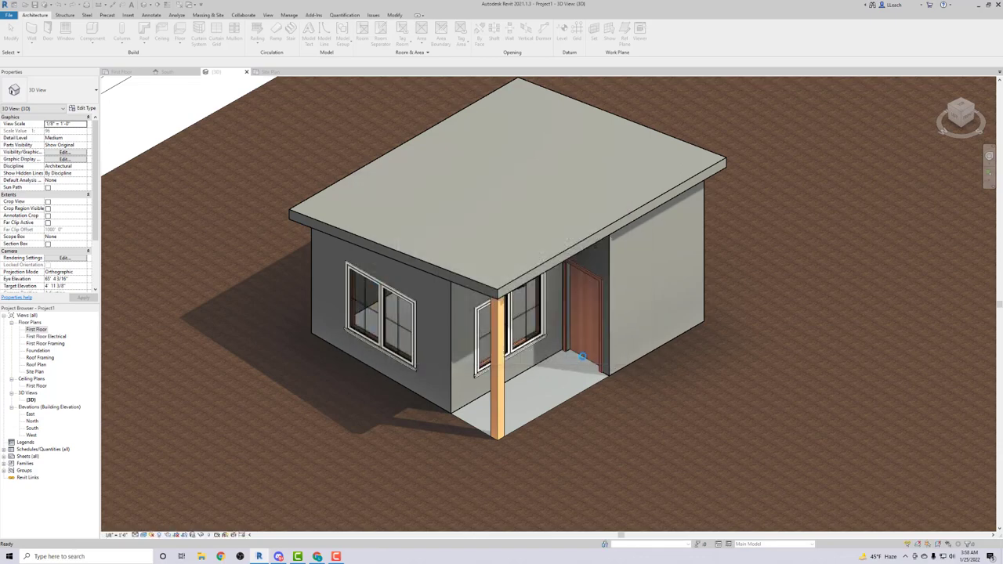
scroll(509, 310, down, 2)
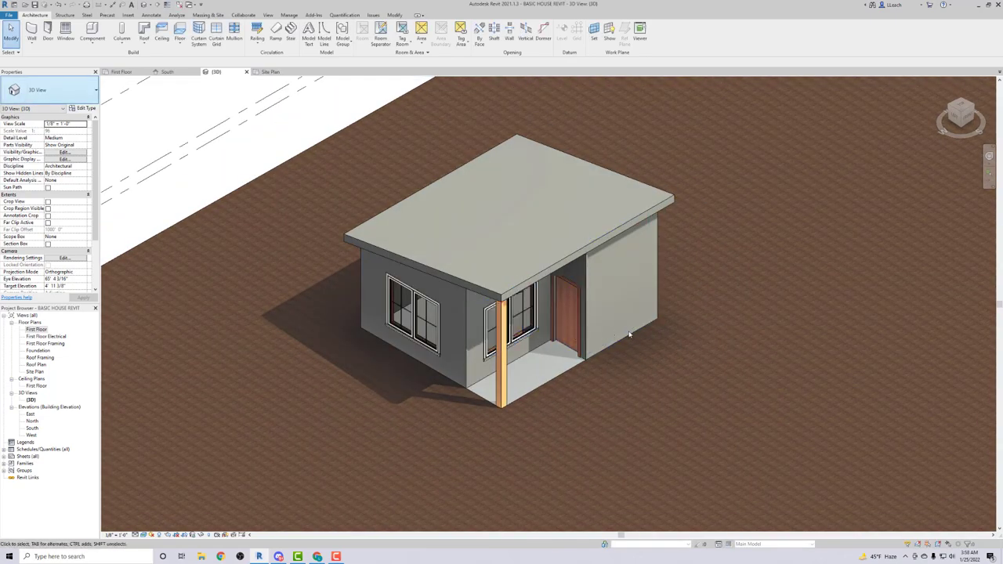
scroll(629, 335, down, 1)
scroll(629, 330, up, 1)
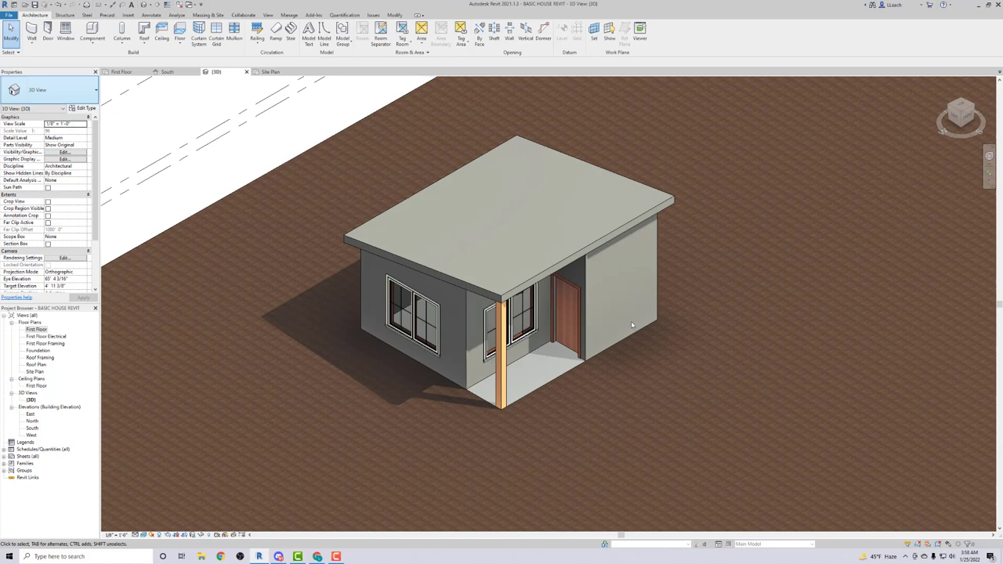